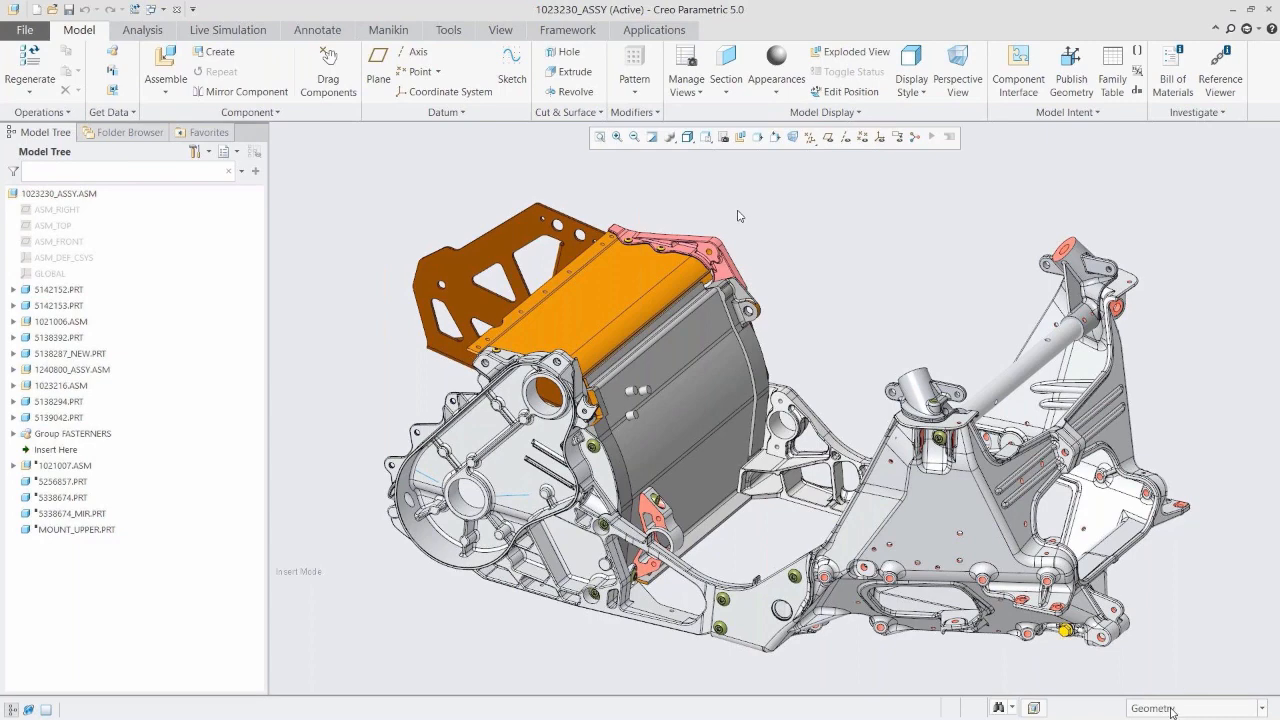
- Open part 5138392 from the assembly in its saved 00_START orientation and check the assigned material
left_click(494, 480)
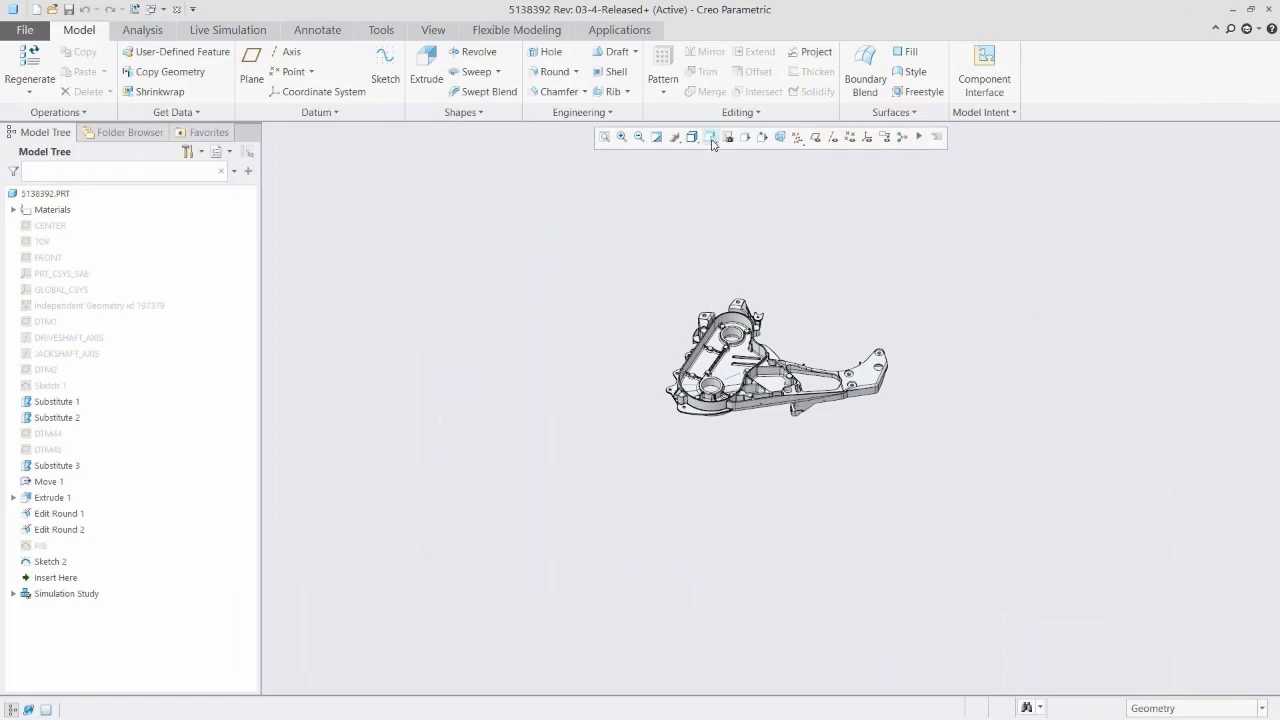
left_click(710, 137)
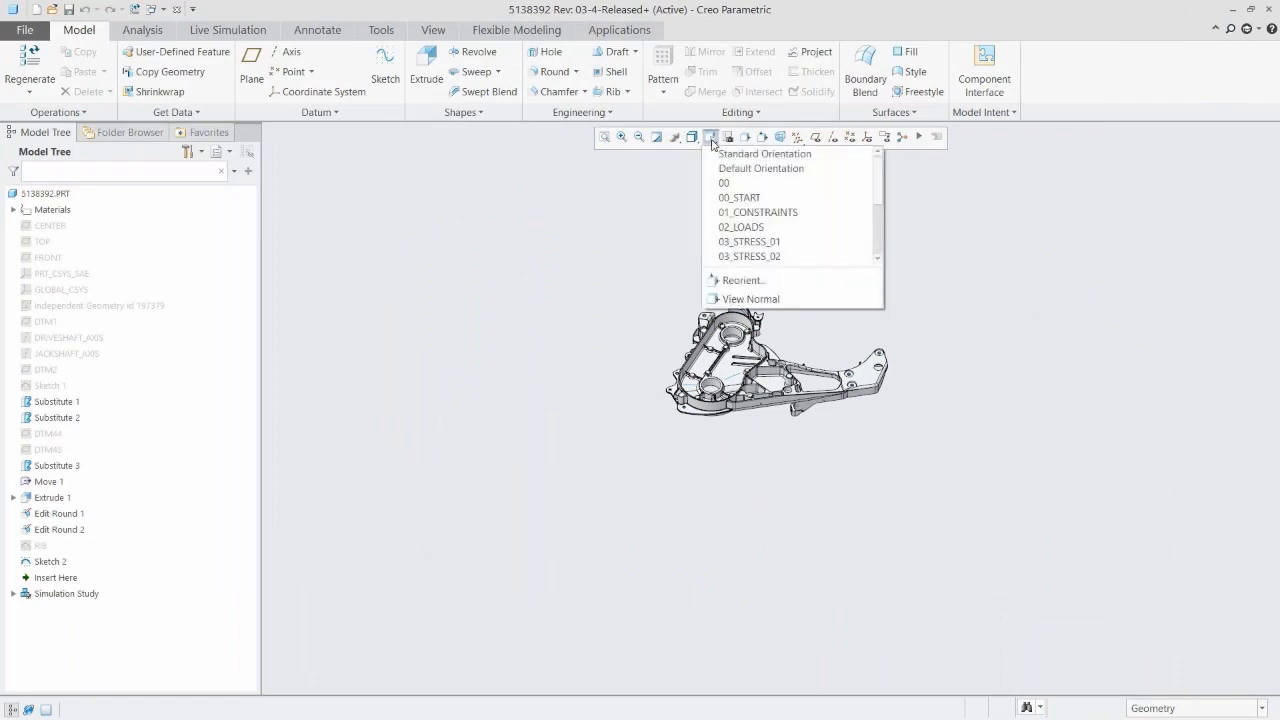
left_click(736, 198)
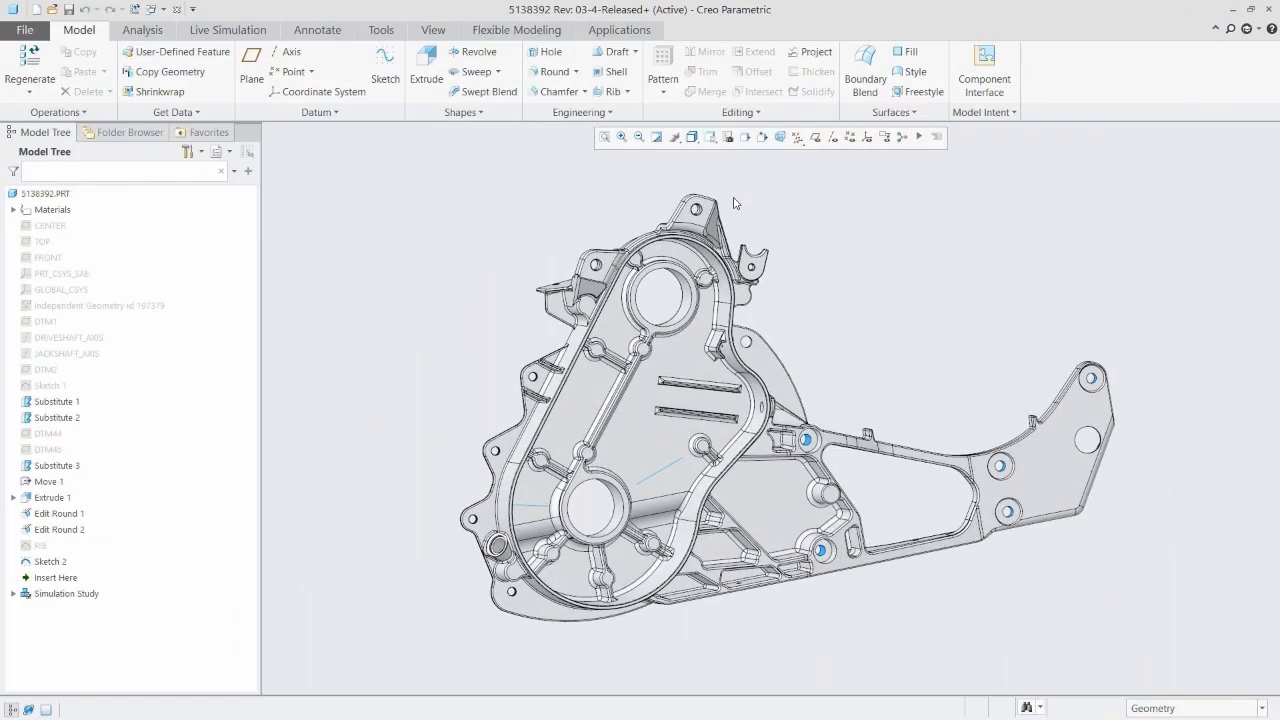
left_click(13, 209)
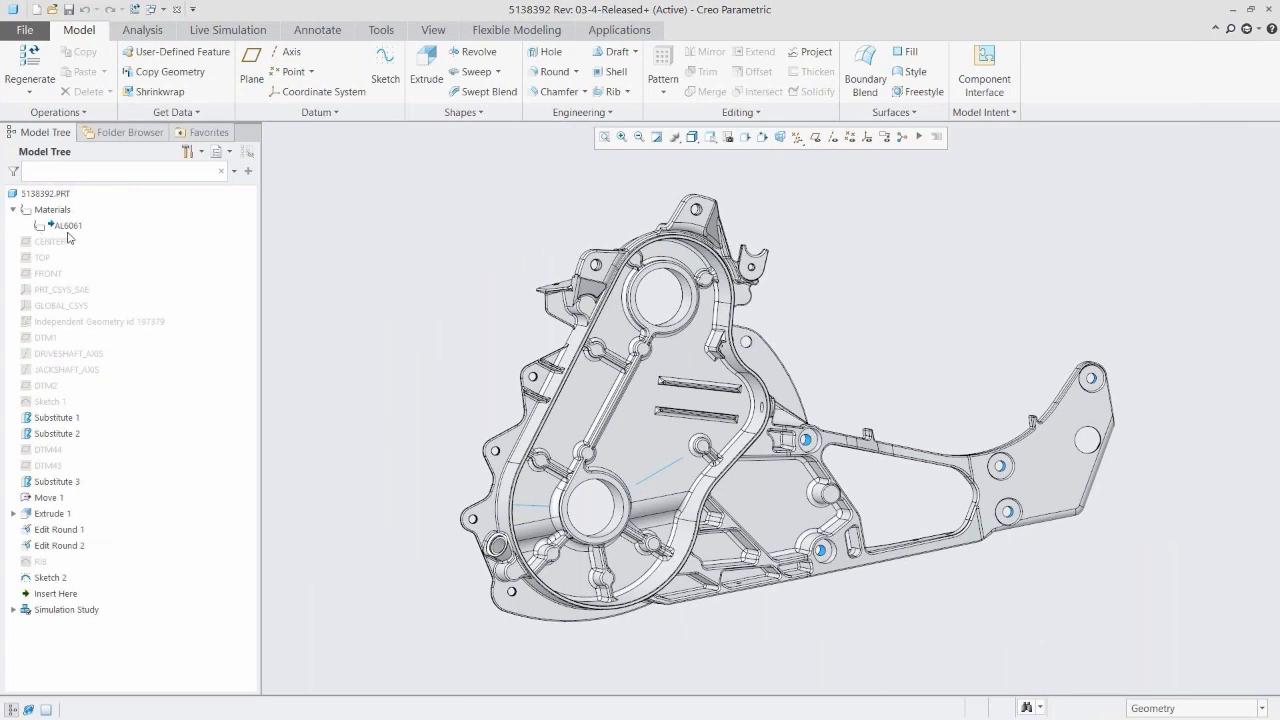
left_click(13, 210)
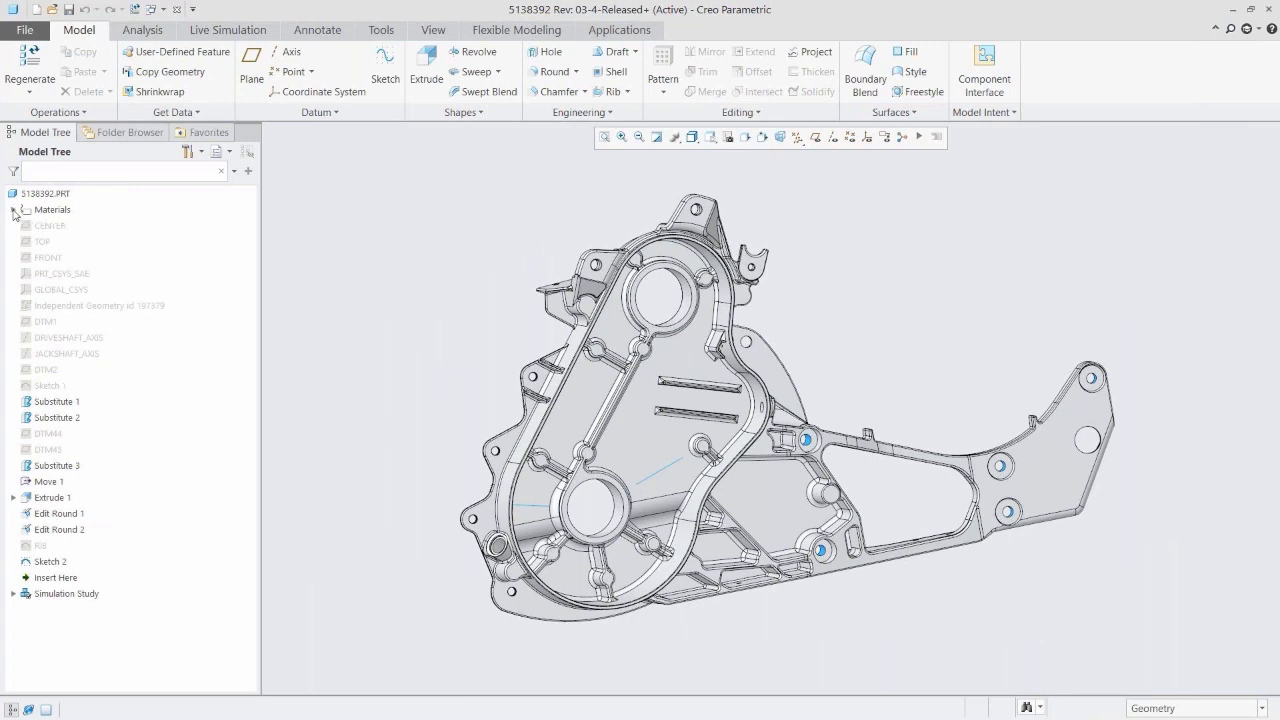
- Add a new structural simulation study to the part and expand it to show its constraints and loads
left_click(219, 32)
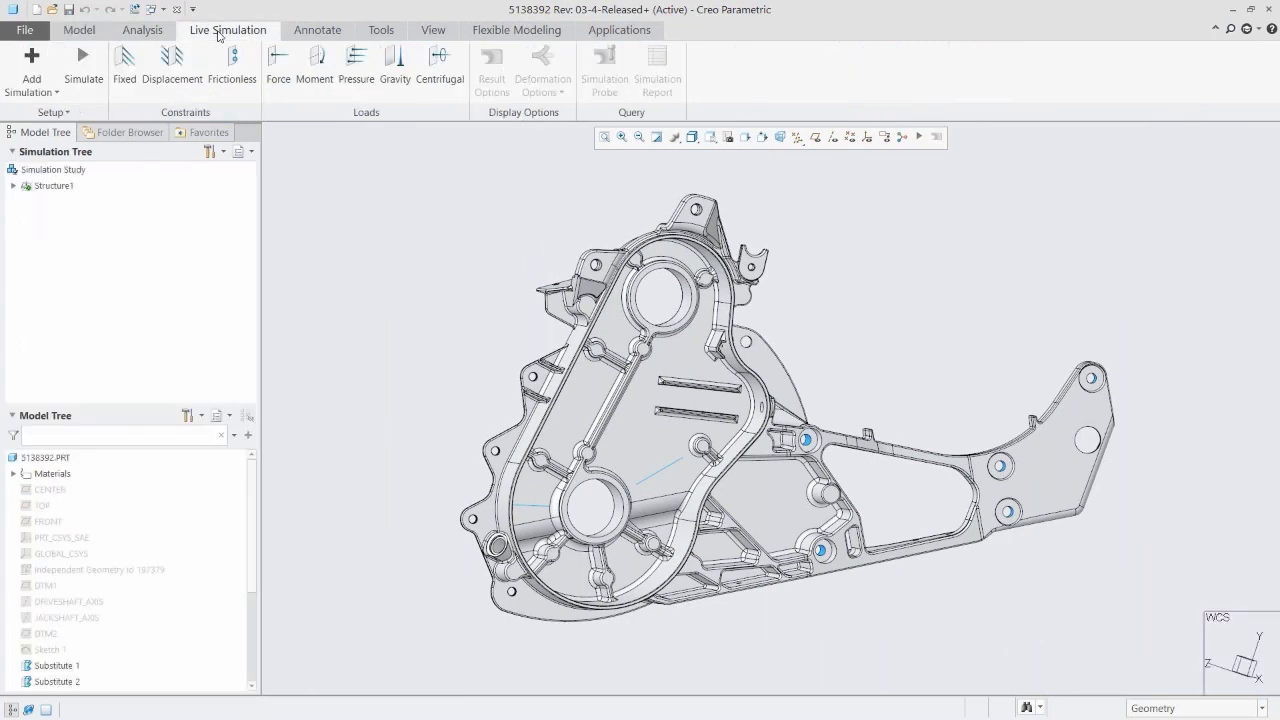
left_click(31, 80)
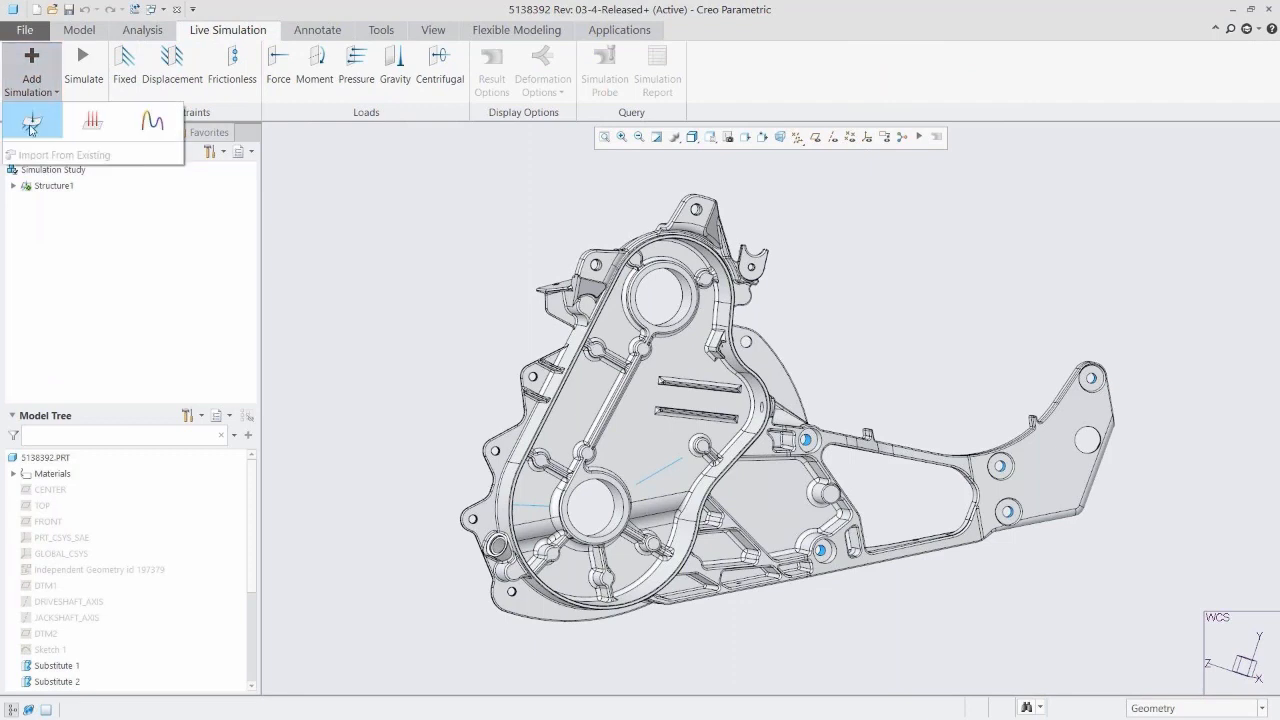
left_click(31, 122)
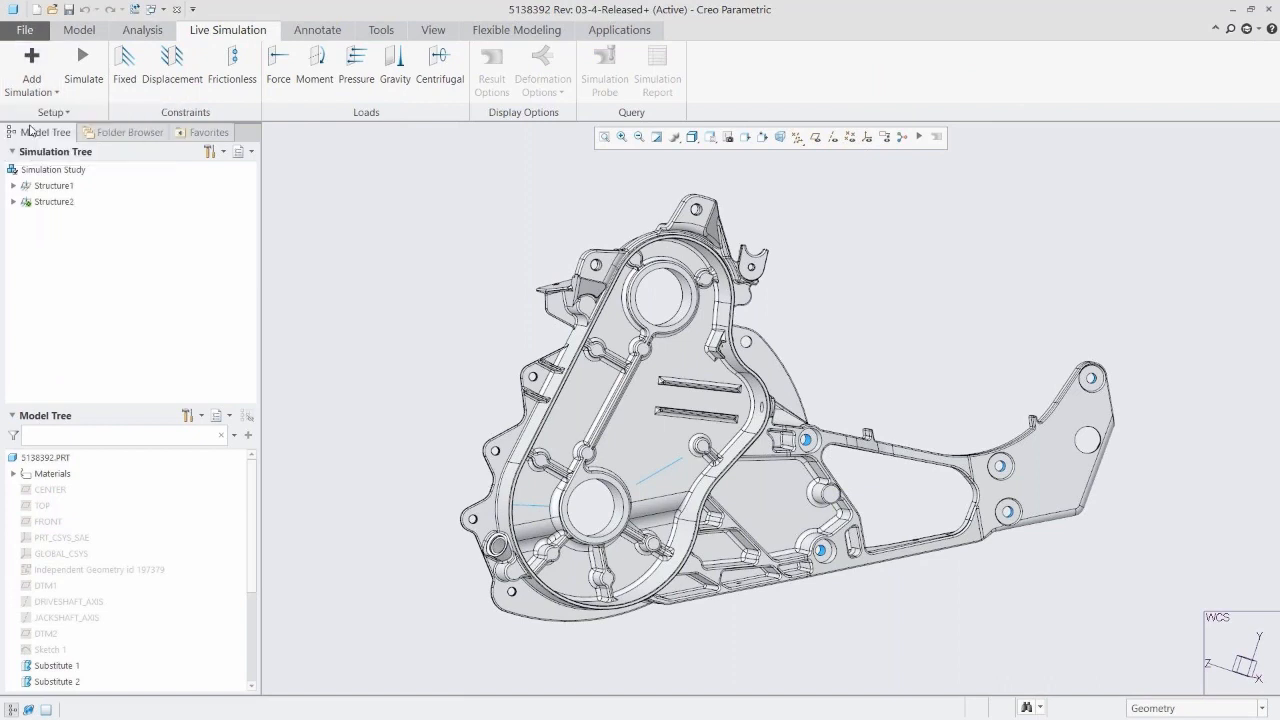
left_click(13, 202)
- Apply a fixed constraint to the inner surface of the lower bearing bore, using the saved 01_CONSTRAINTS view
left_click(125, 68)
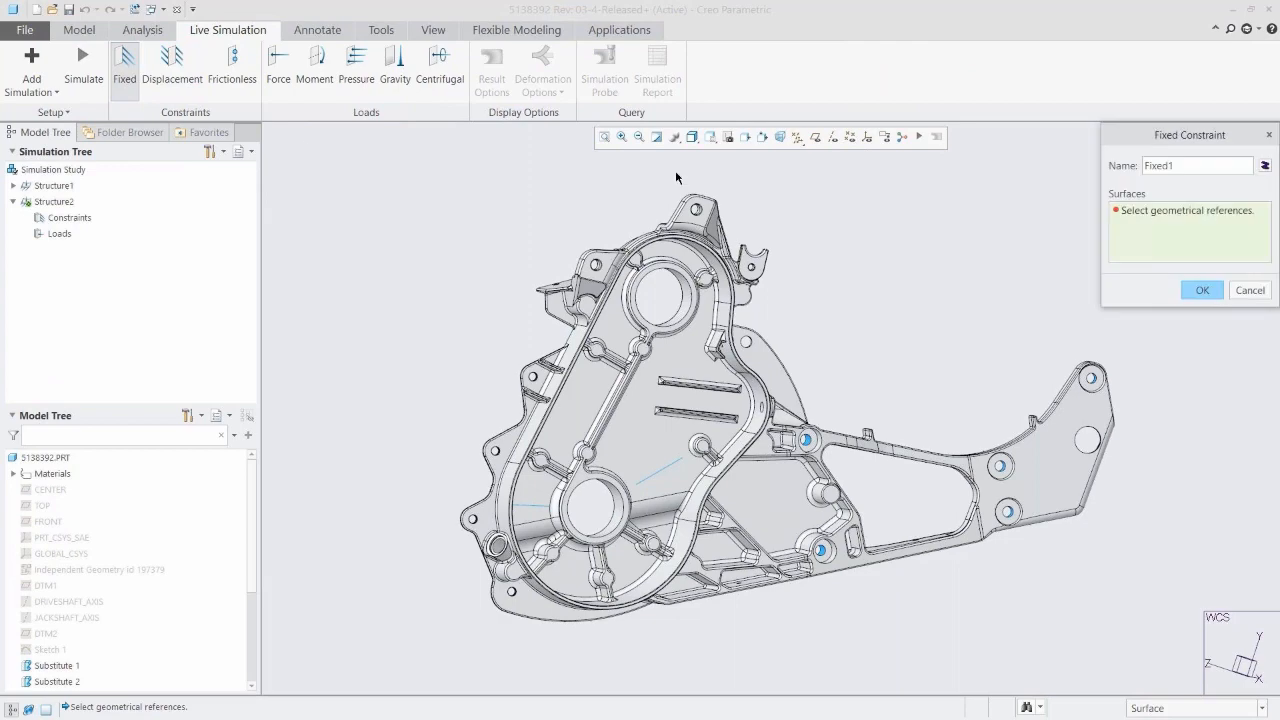
left_click(711, 138)
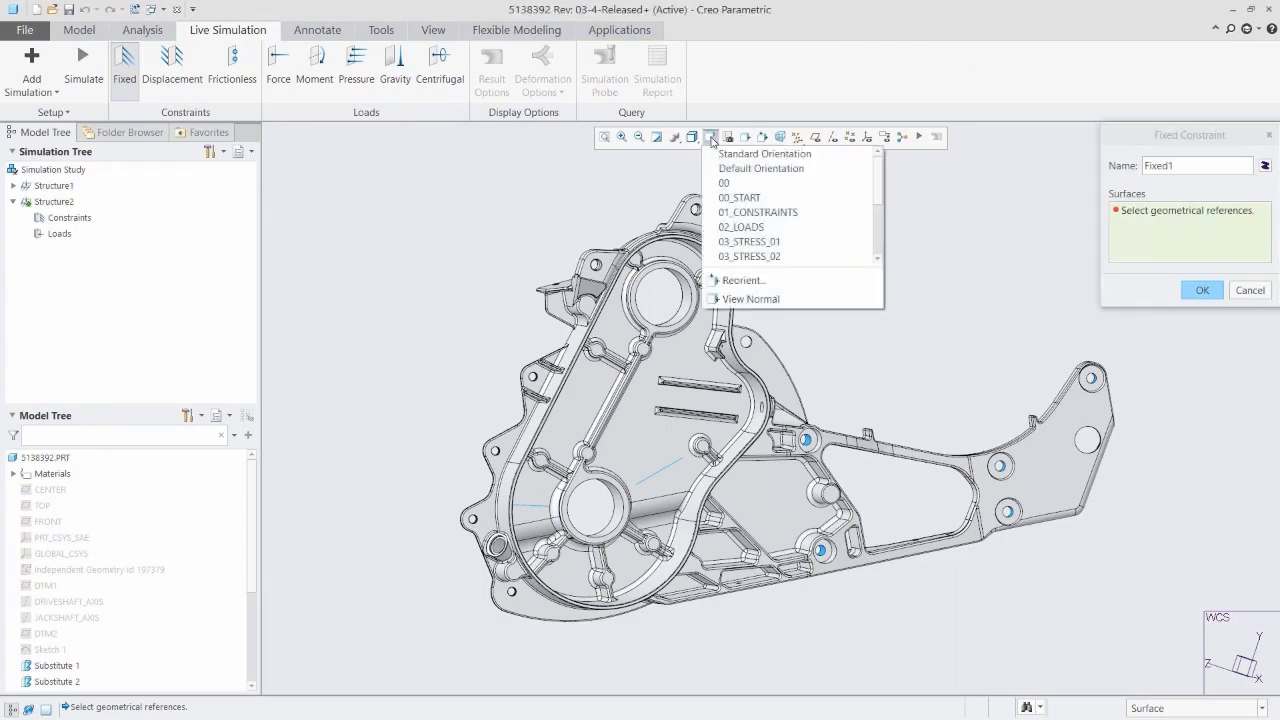
left_click(760, 207)
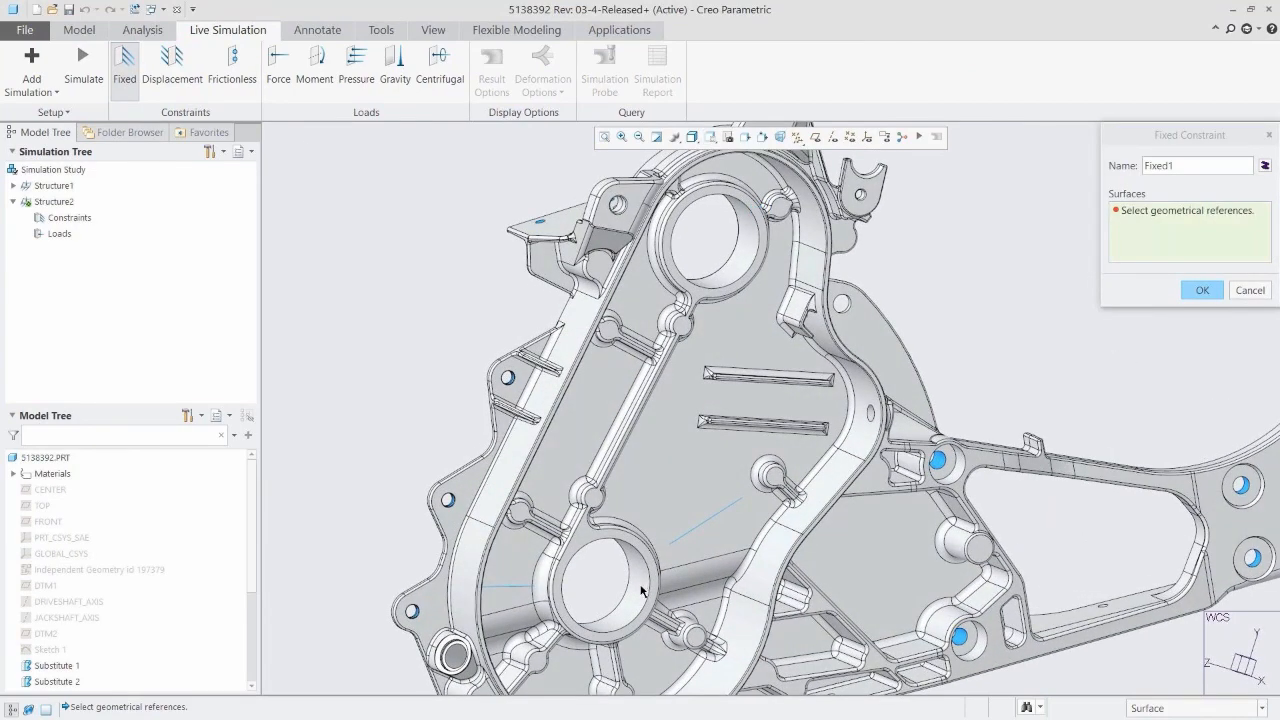
left_click(640, 578)
left_click(1202, 290)
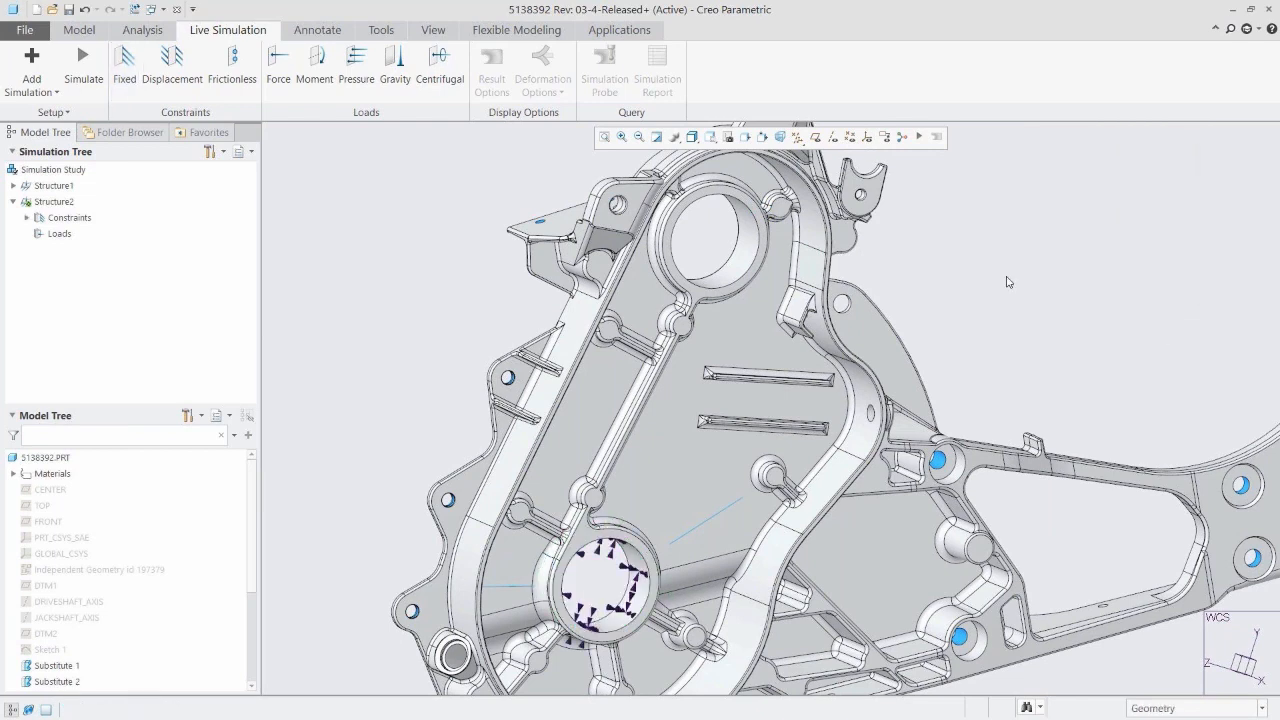
- Apply a force load to the upper bearing bore with components Y -1200 and Z -600
left_click(278, 60)
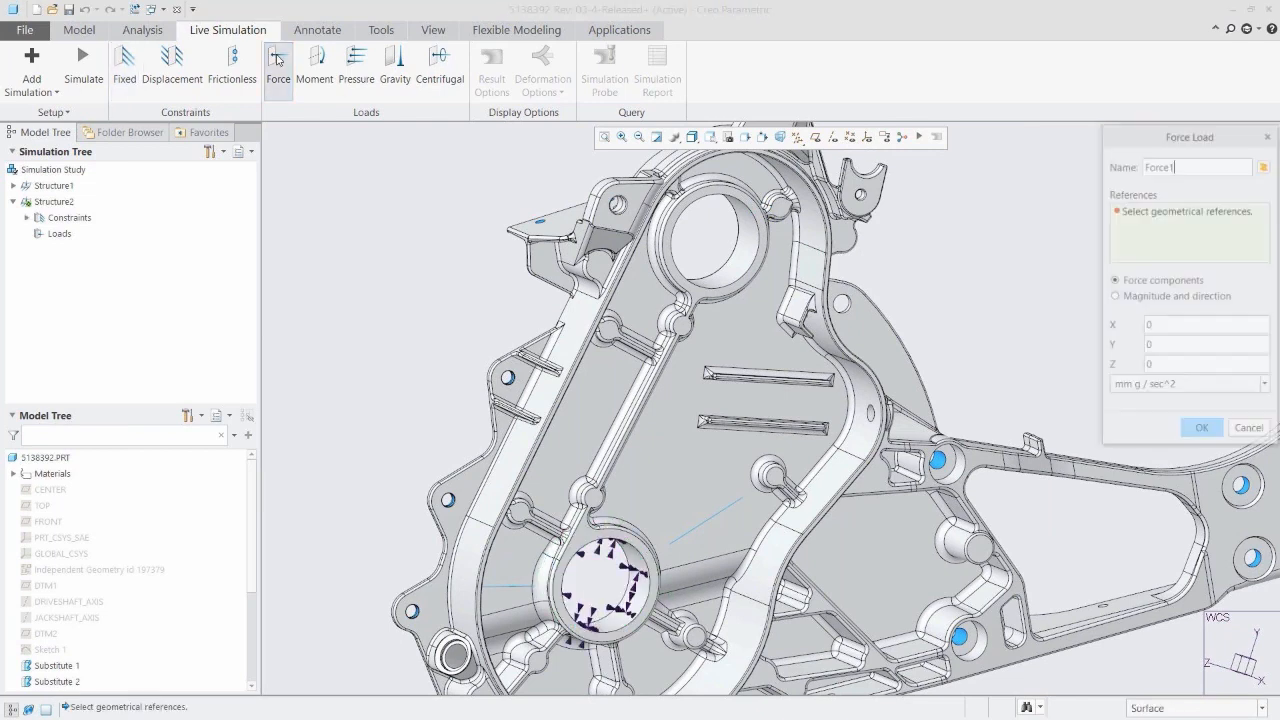
left_click(737, 265)
double_click(1175, 347)
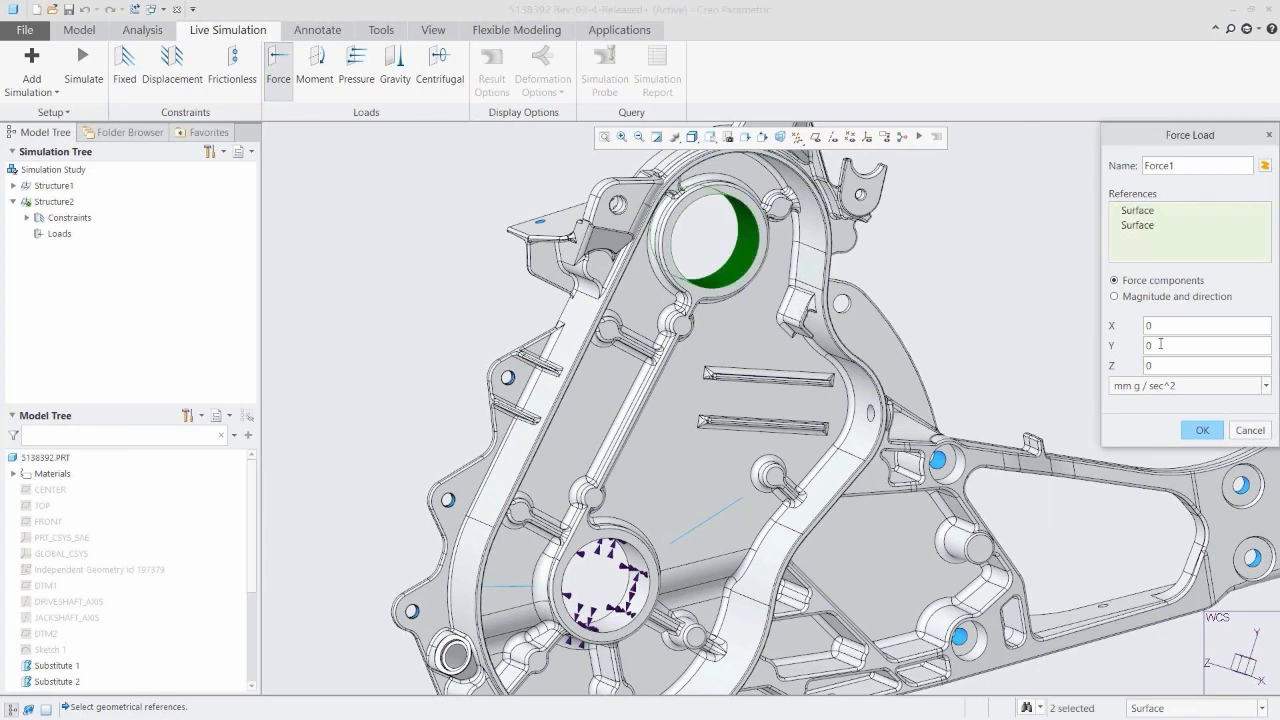
type("-1200")
double_click(1175, 369)
type("-600")
left_click(1181, 388)
left_click(1168, 438)
left_click(1198, 430)
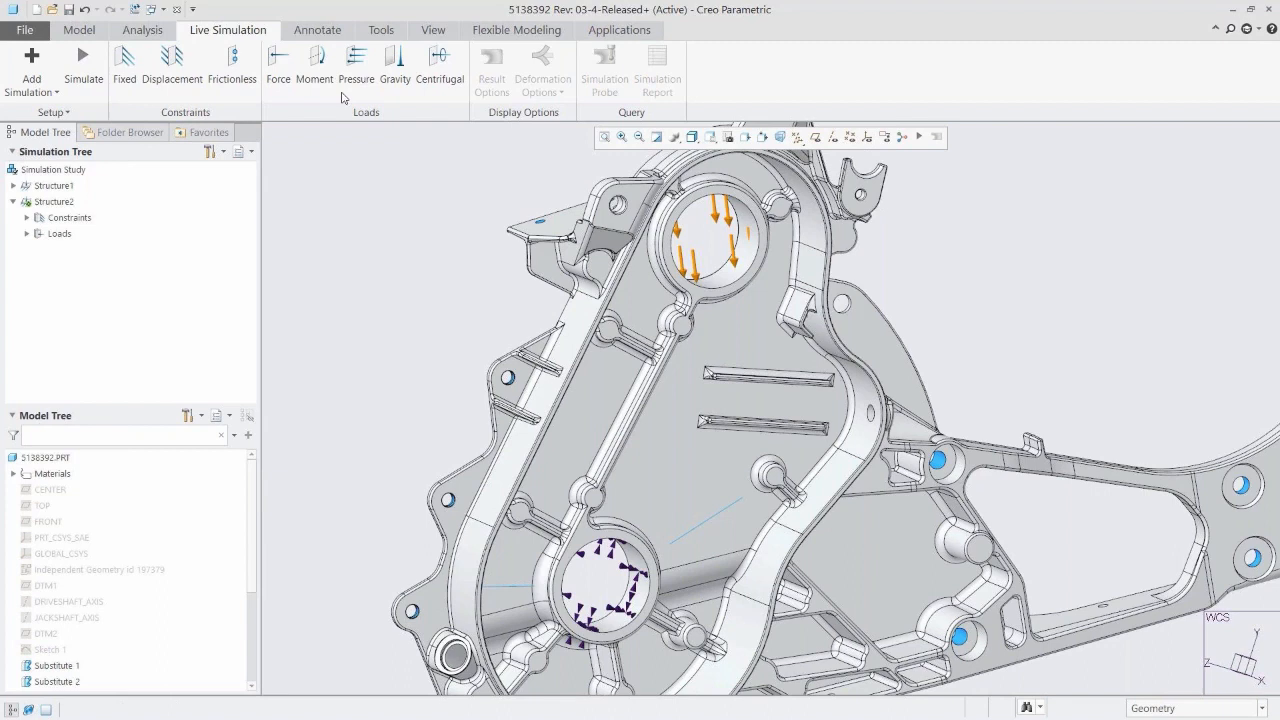
- Start a second force load and reference the inner surfaces of the three mounting holes at the arm's end
left_click(278, 68)
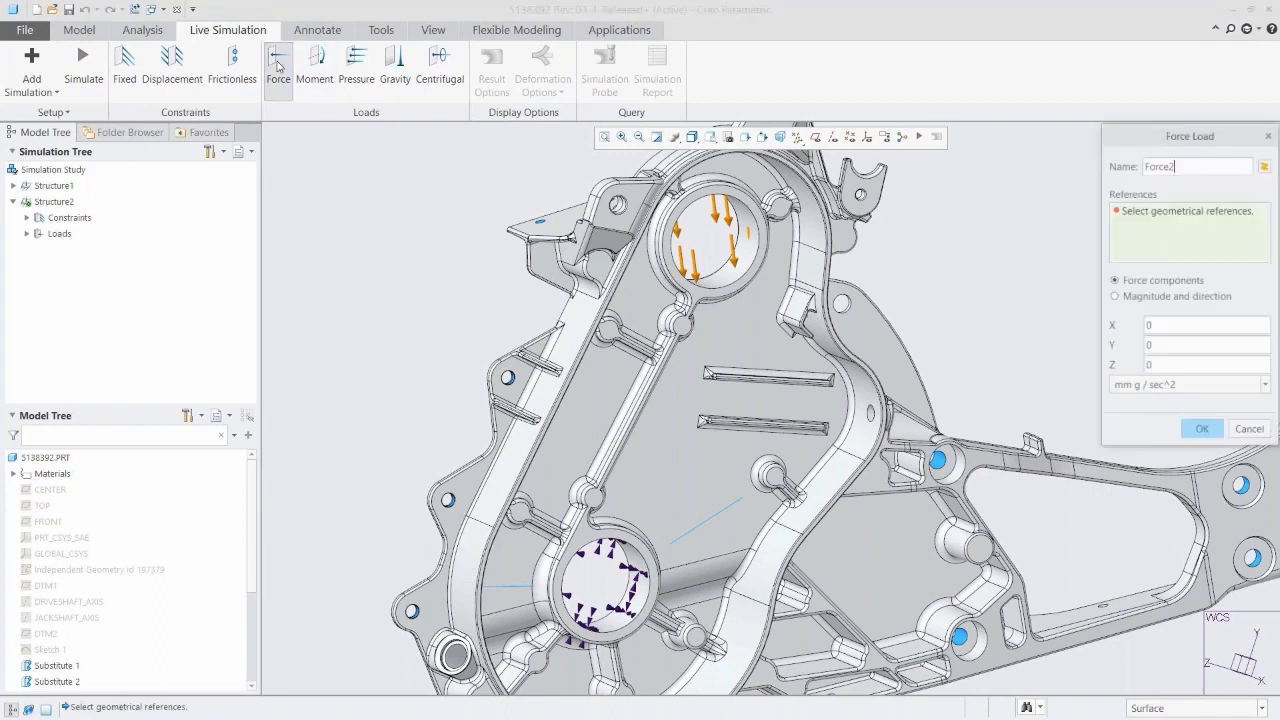
left_click(710, 137)
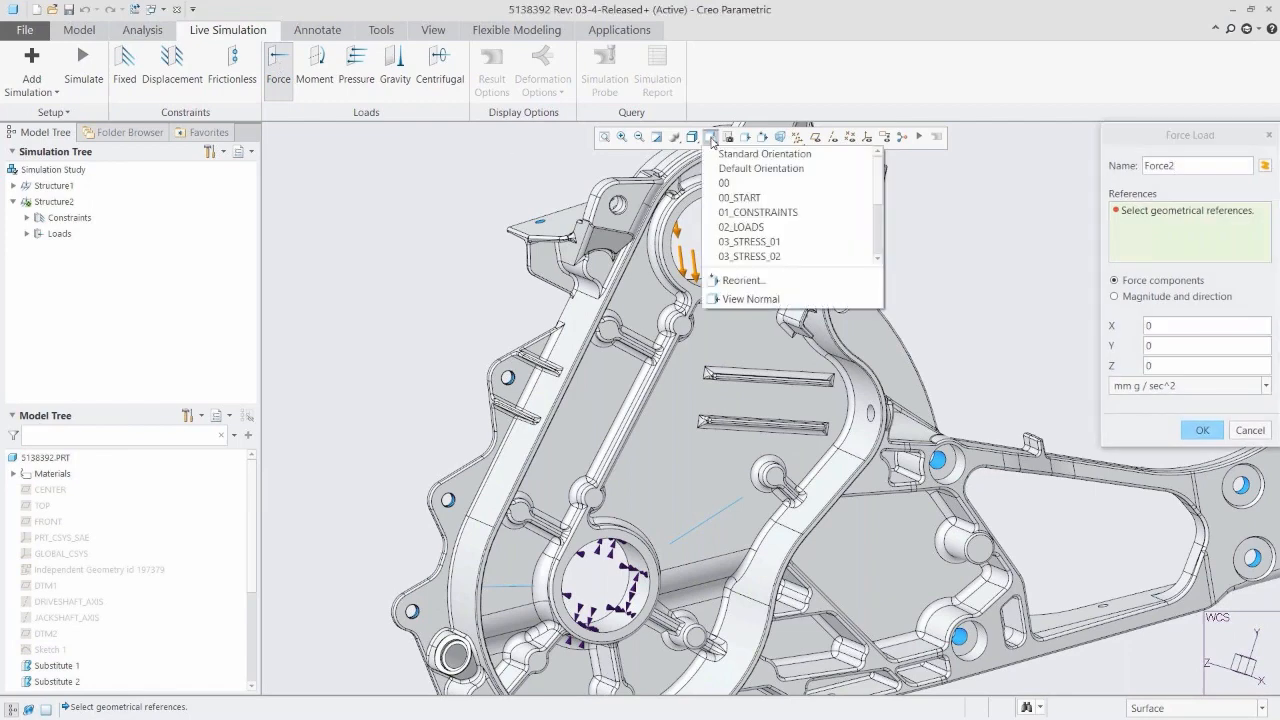
left_click(752, 216)
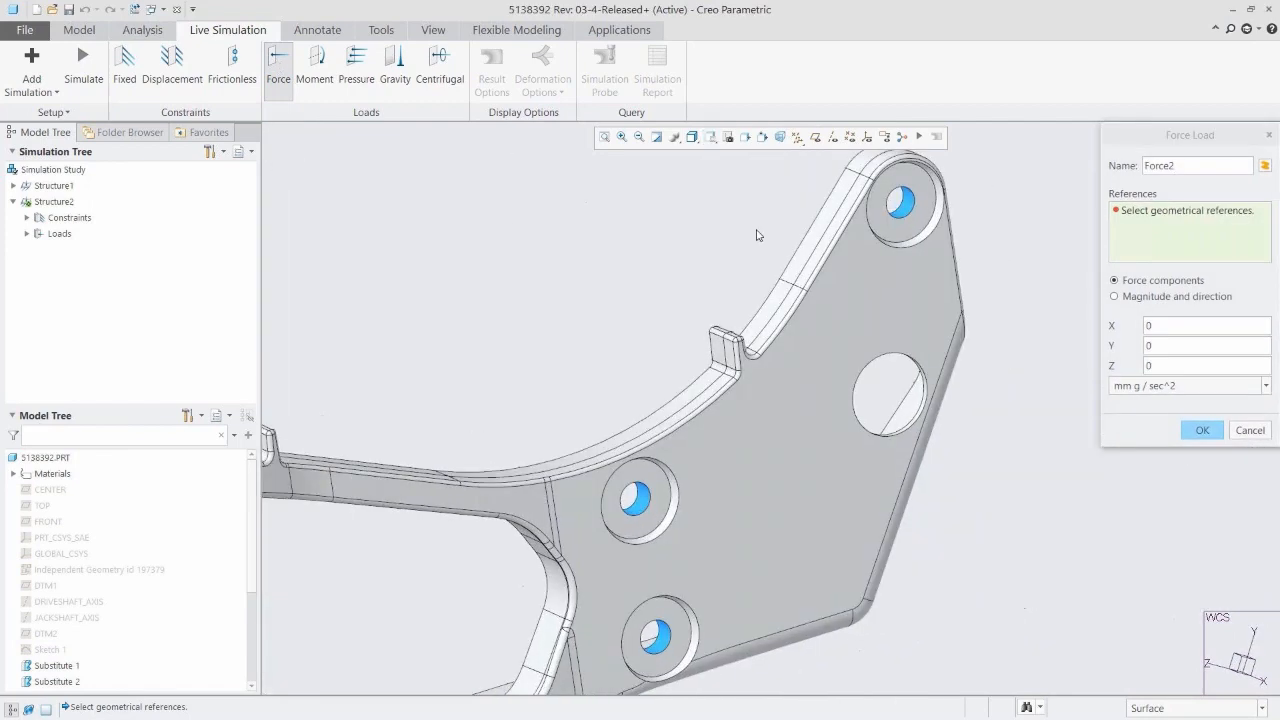
left_click(901, 207)
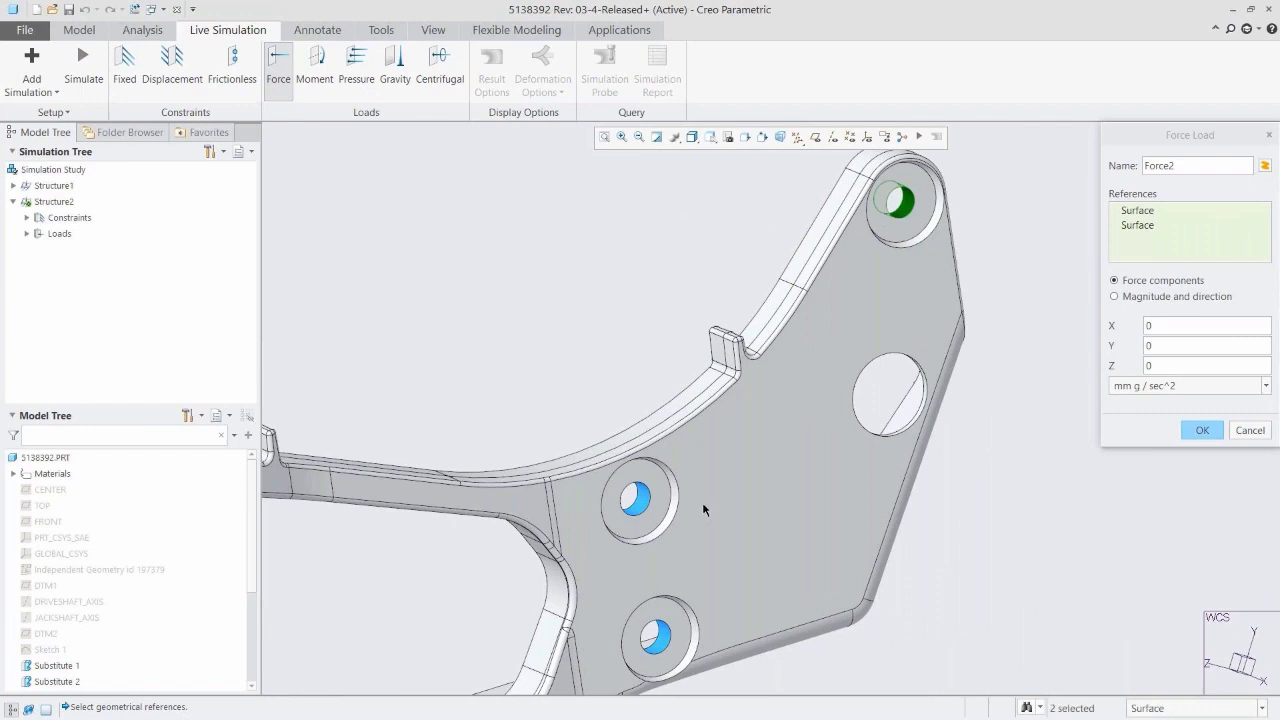
left_click(643, 504, "ctrl")
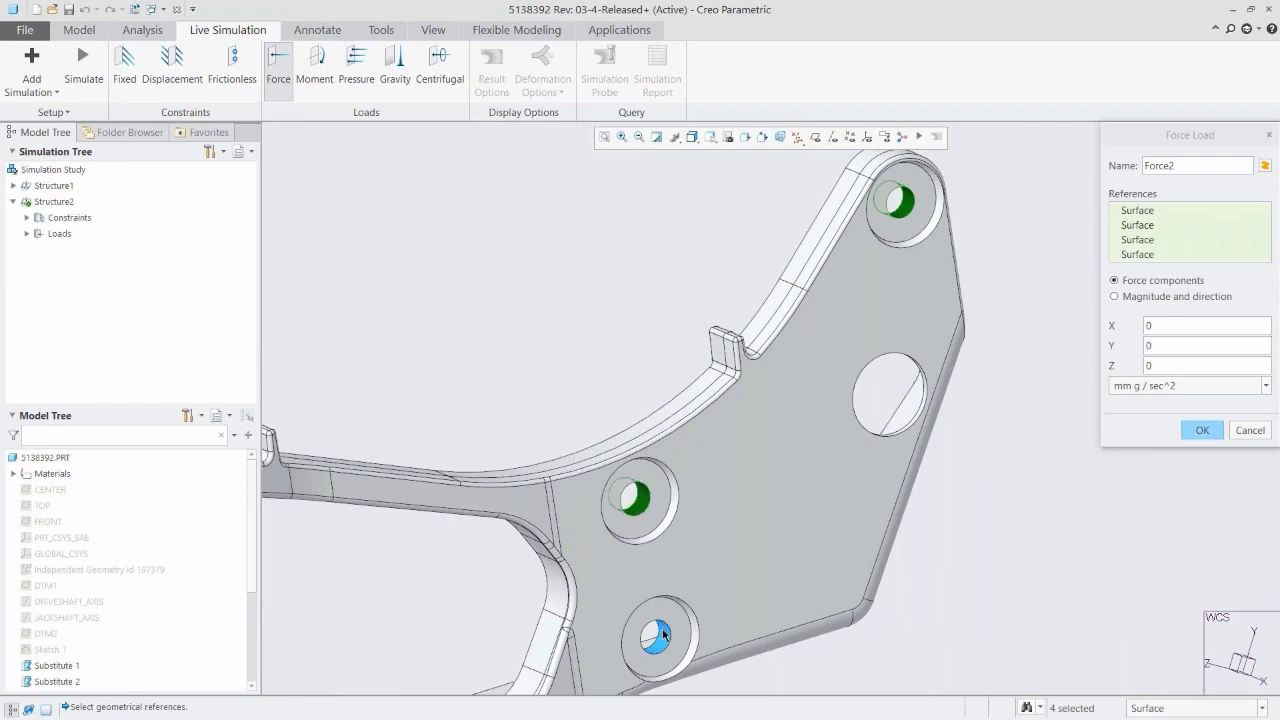
left_click(664, 625, "ctrl")
- Set the second load's force components to Y -1000 and Z -500 in N and create the load
left_click(1192, 345)
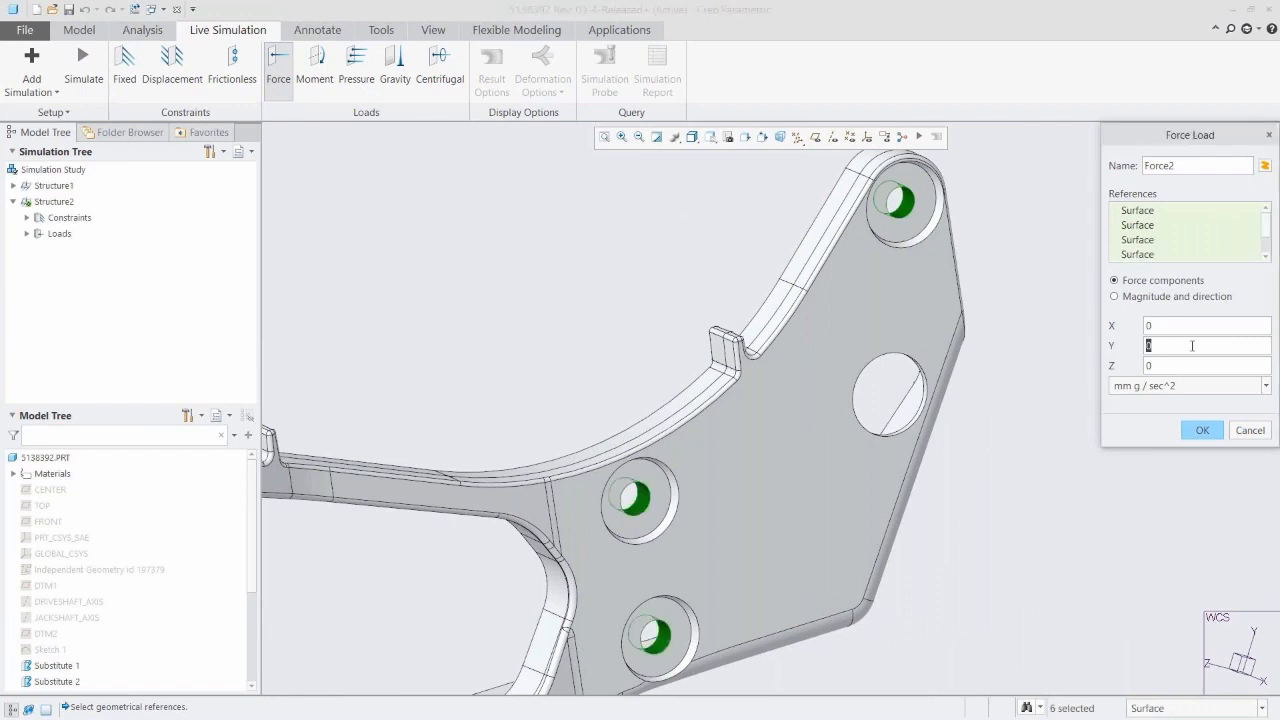
type("-1000")
left_click(1178, 362)
type("-500")
left_click(1205, 387)
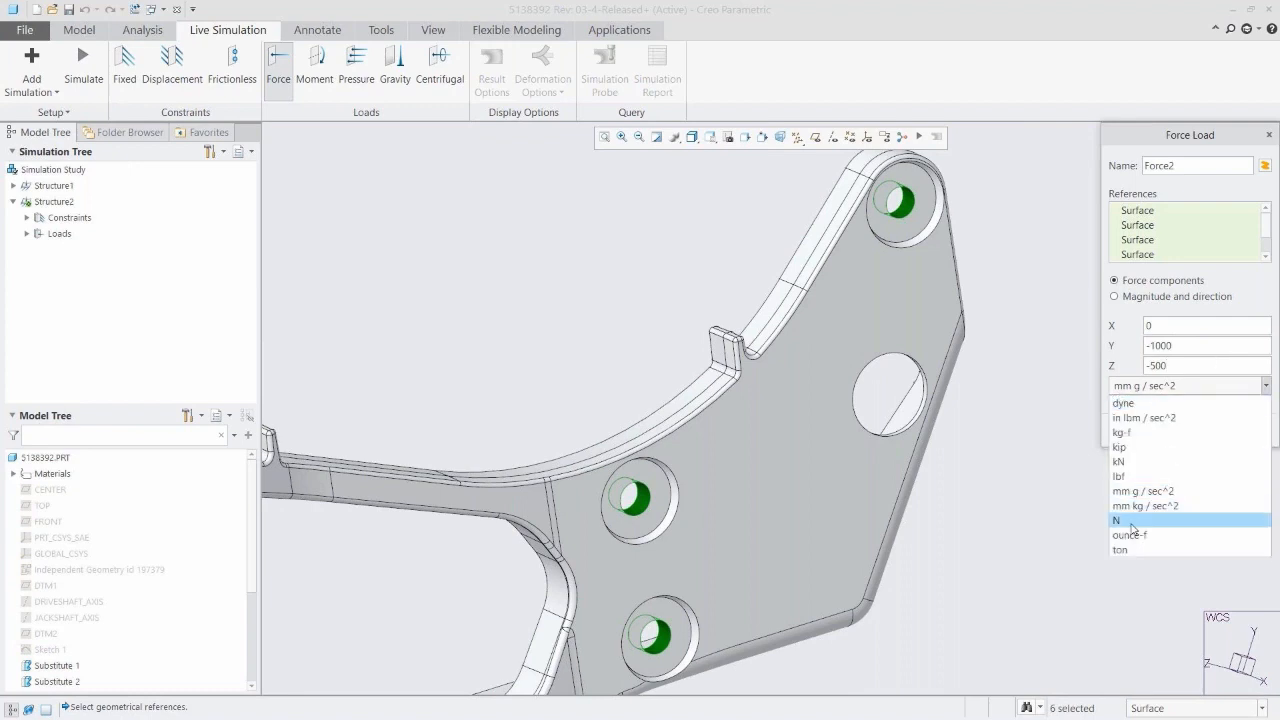
left_click(1203, 517)
left_click(1202, 430)
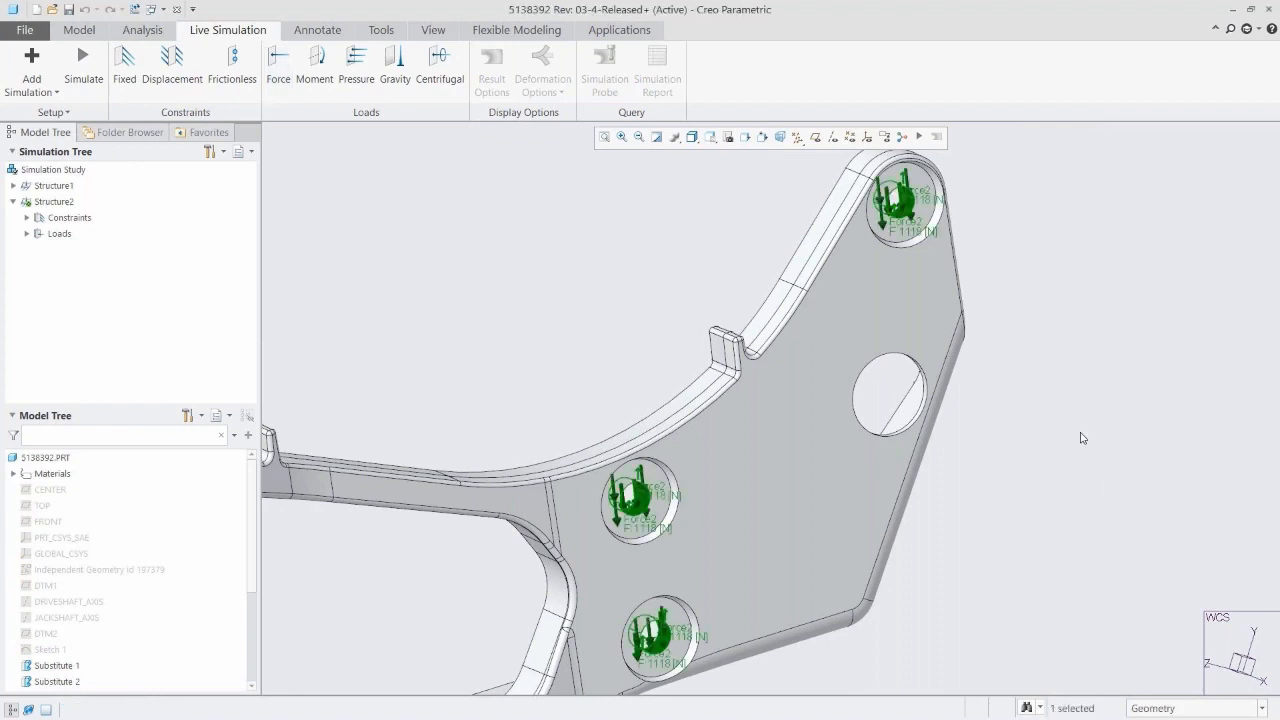
- Show the whole part in the saved 03_STRESS_01 view and run the live simulation
left_click(710, 136)
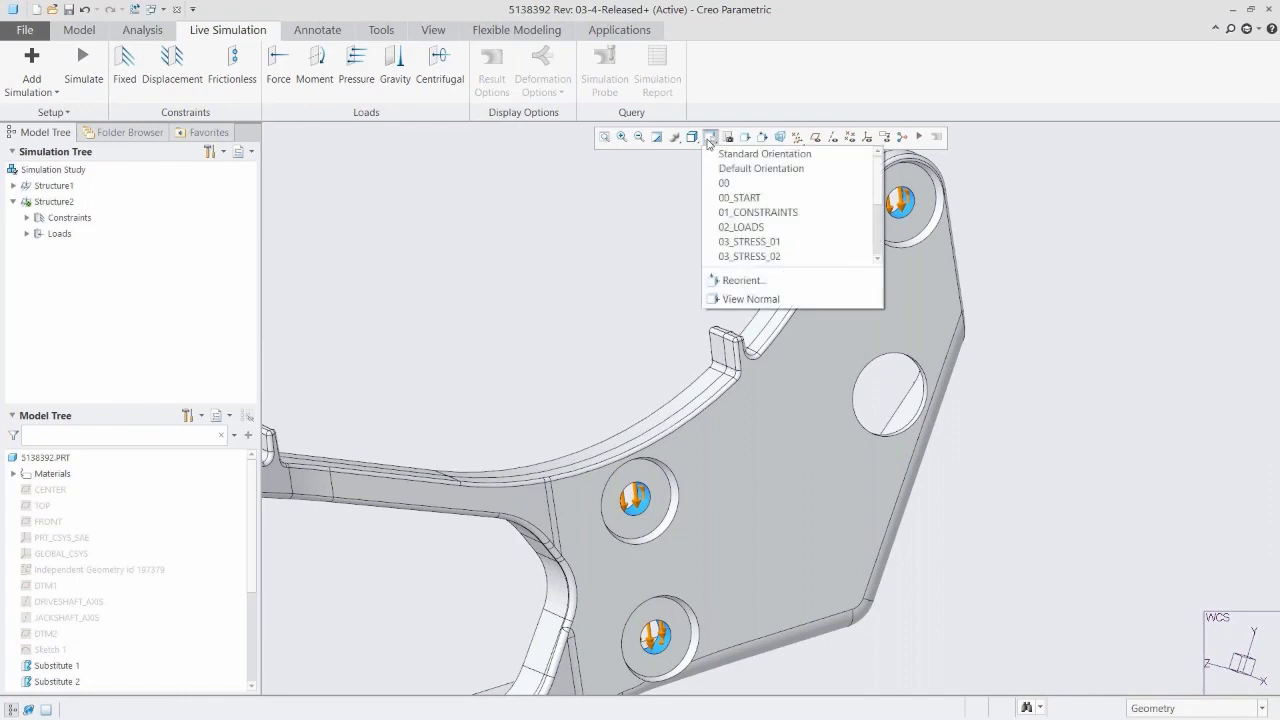
left_click(761, 244)
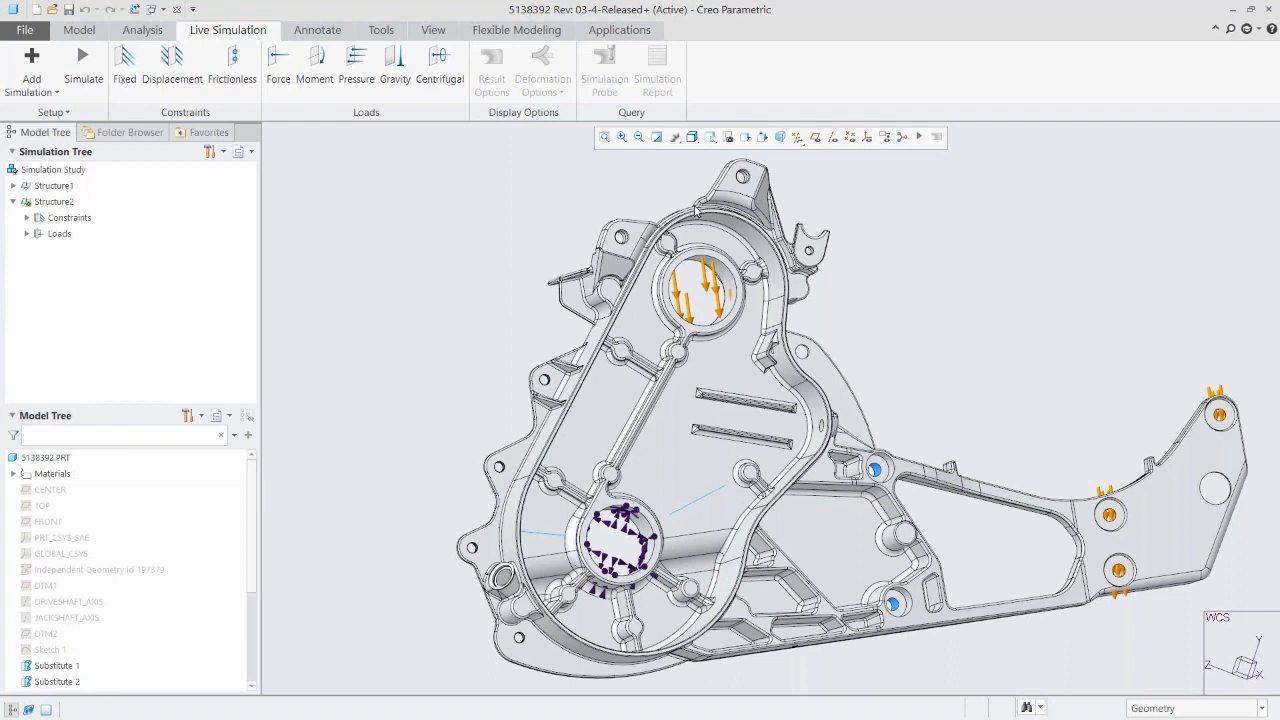
left_click(82, 62)
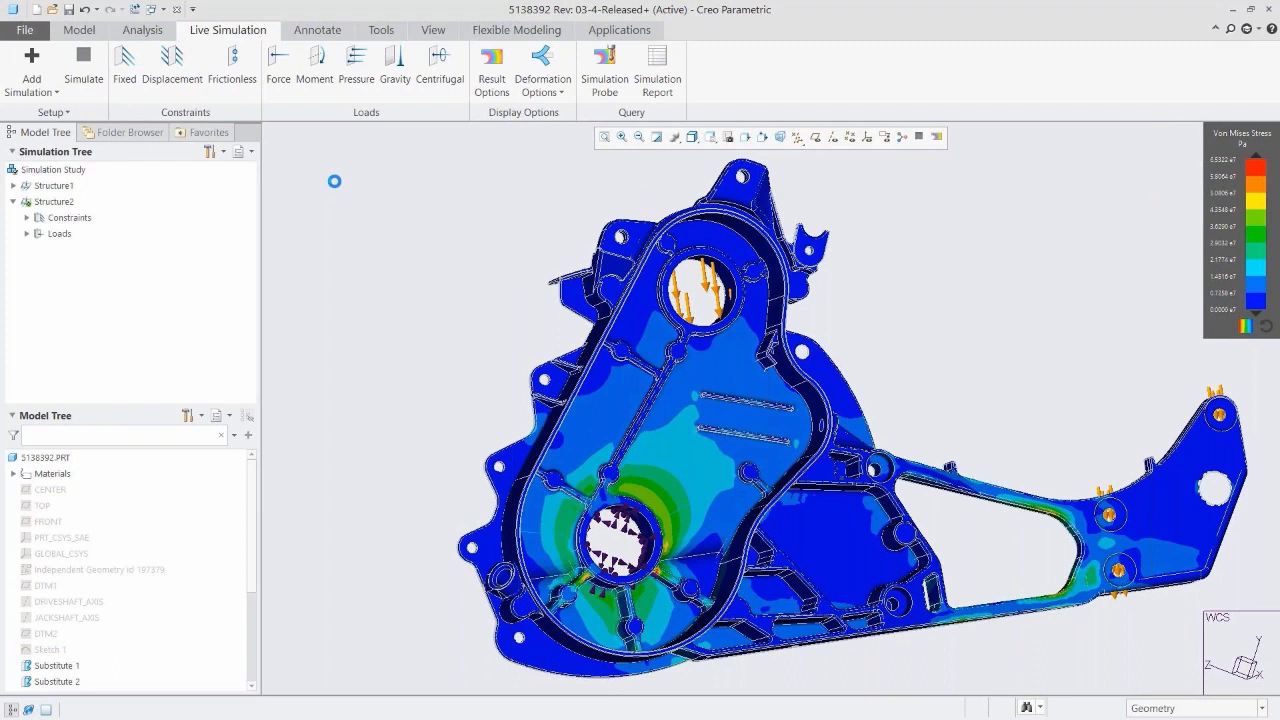
- Change the displayed simulation result type to Deformation and close the display options
left_click(497, 76)
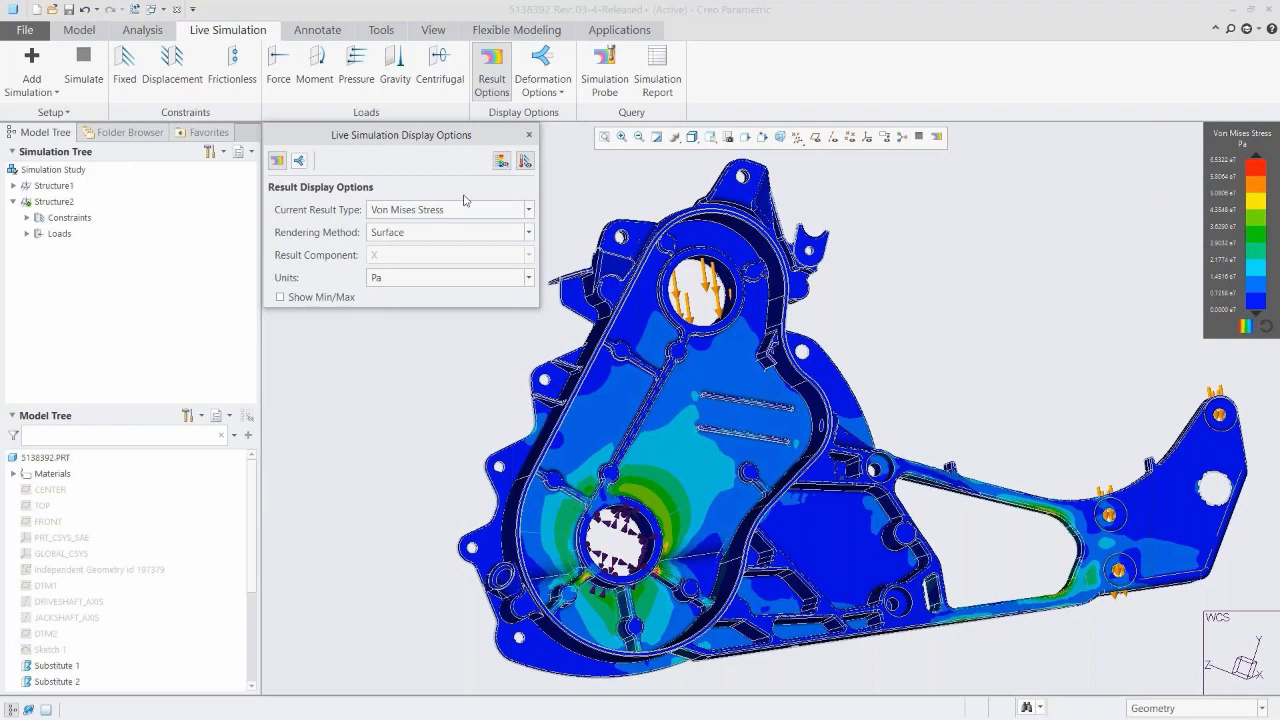
left_click(455, 210)
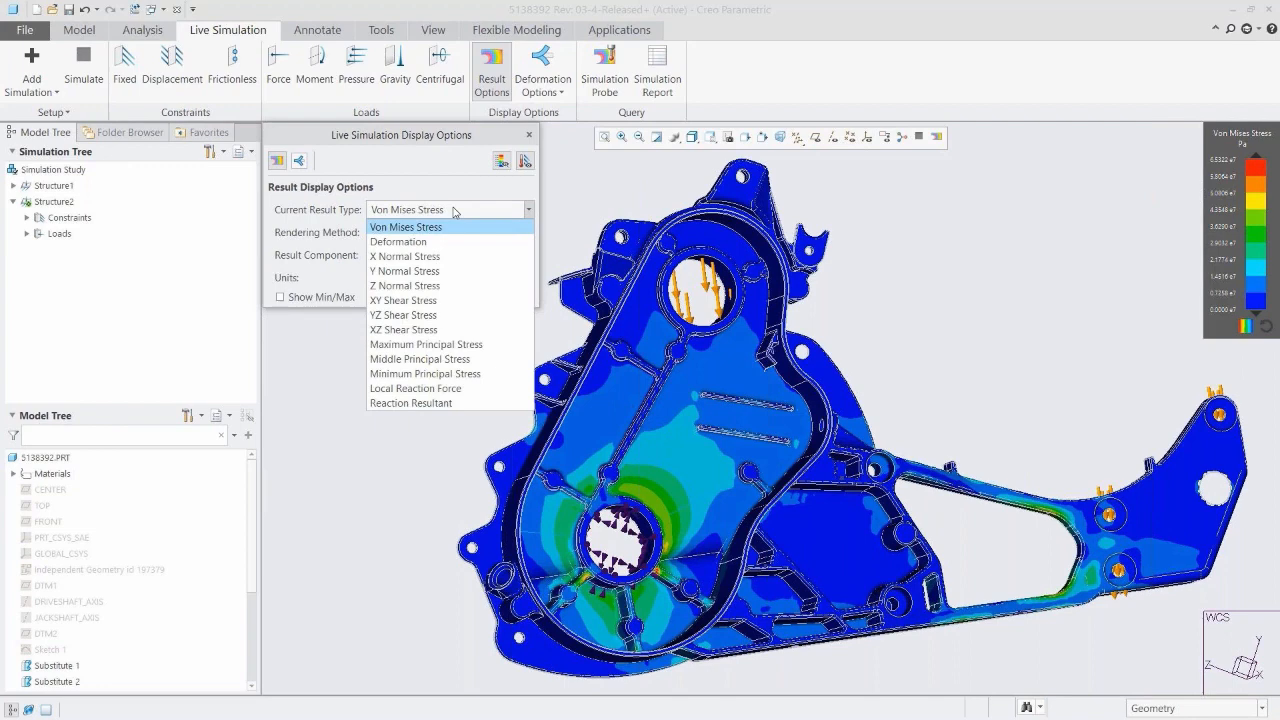
left_click(440, 241)
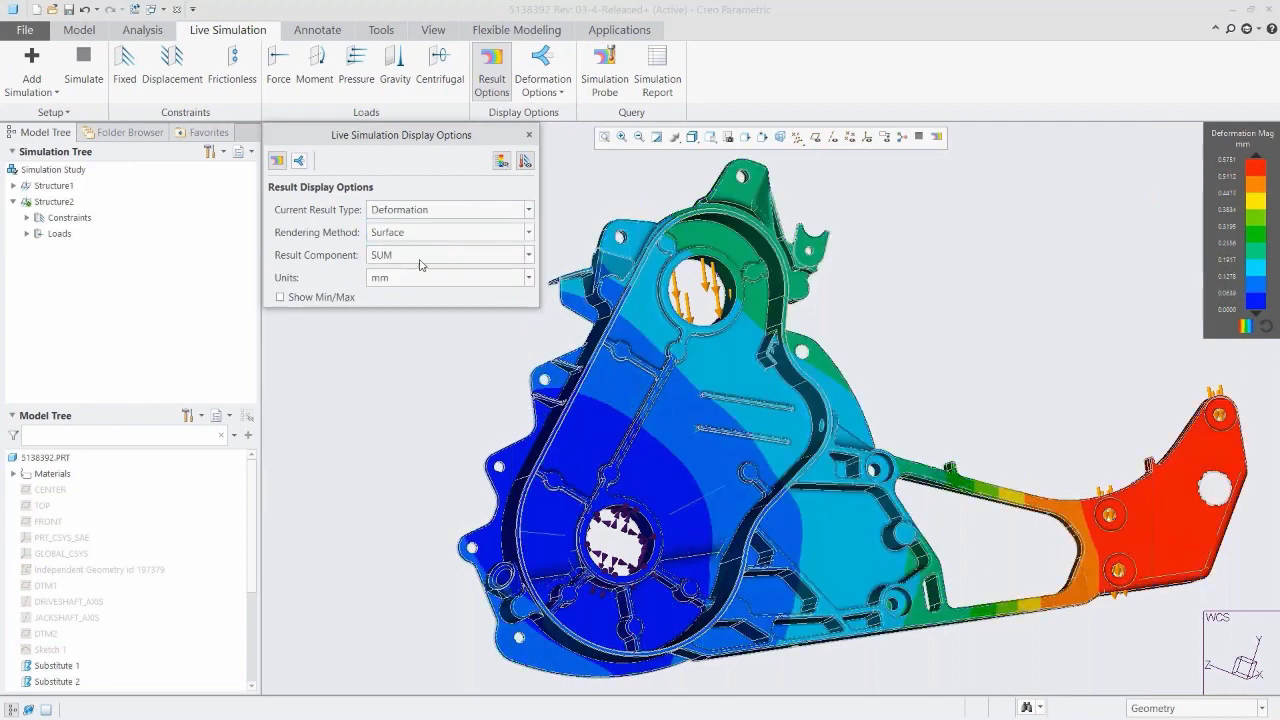
left_click(284, 298)
left_click(530, 136)
- Animate the part's deformation and enable true deformations in the deformation options
left_click(543, 88)
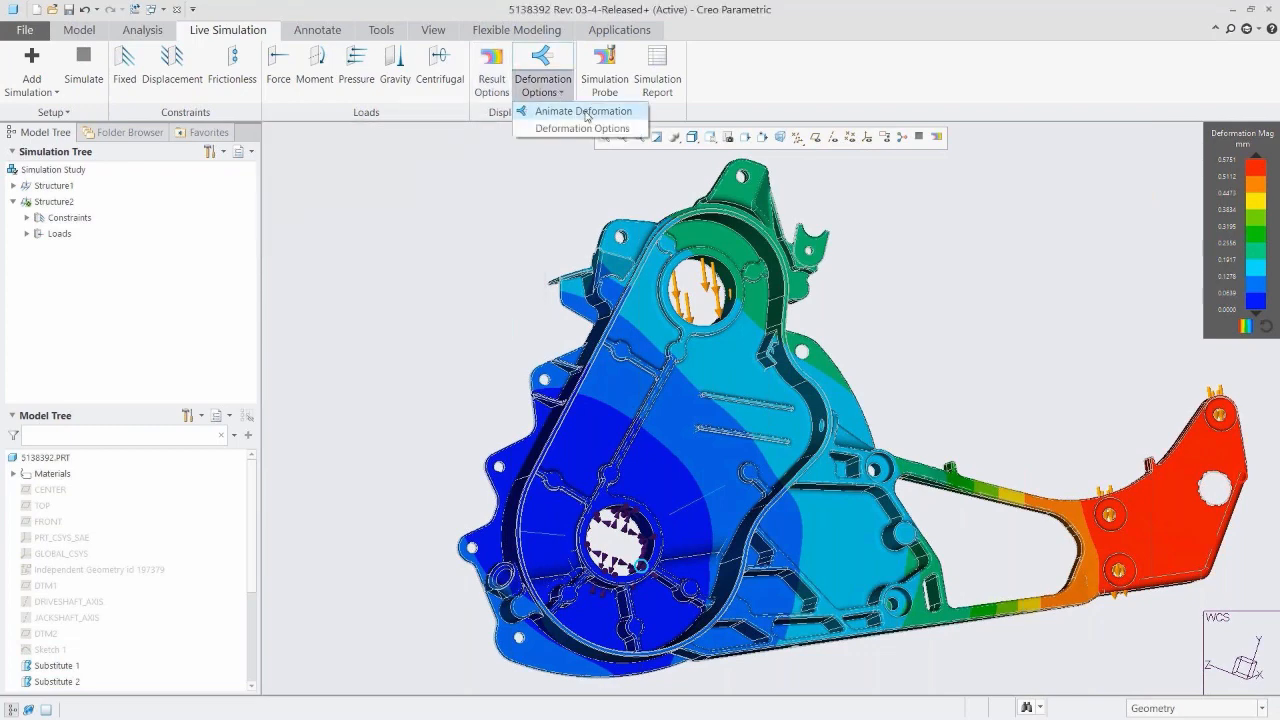
left_click(583, 112)
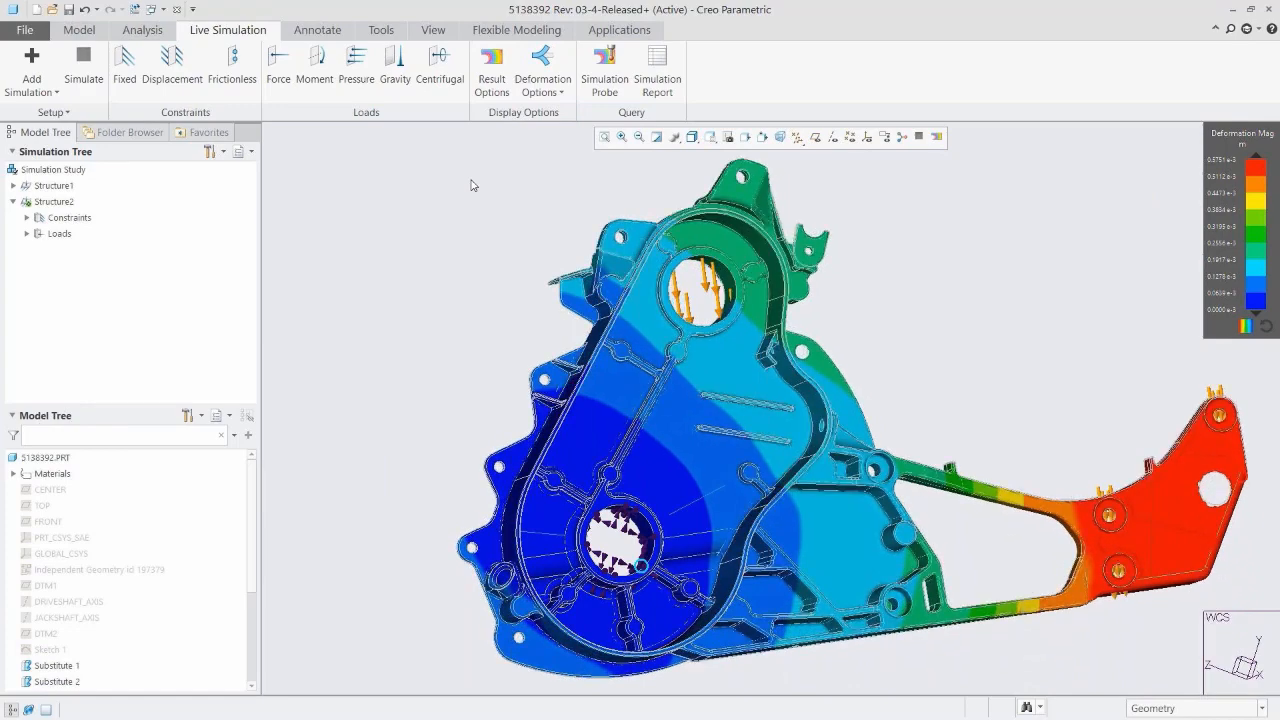
left_click(543, 88)
left_click(566, 129)
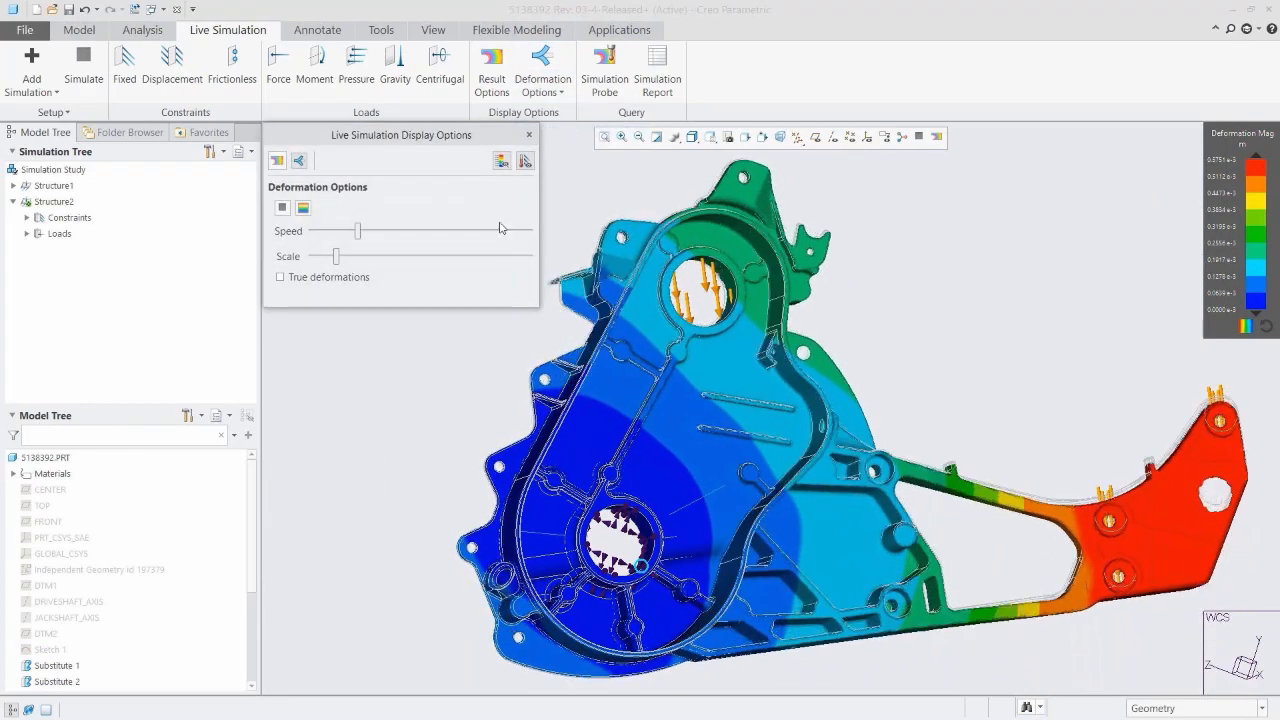
left_click(280, 277)
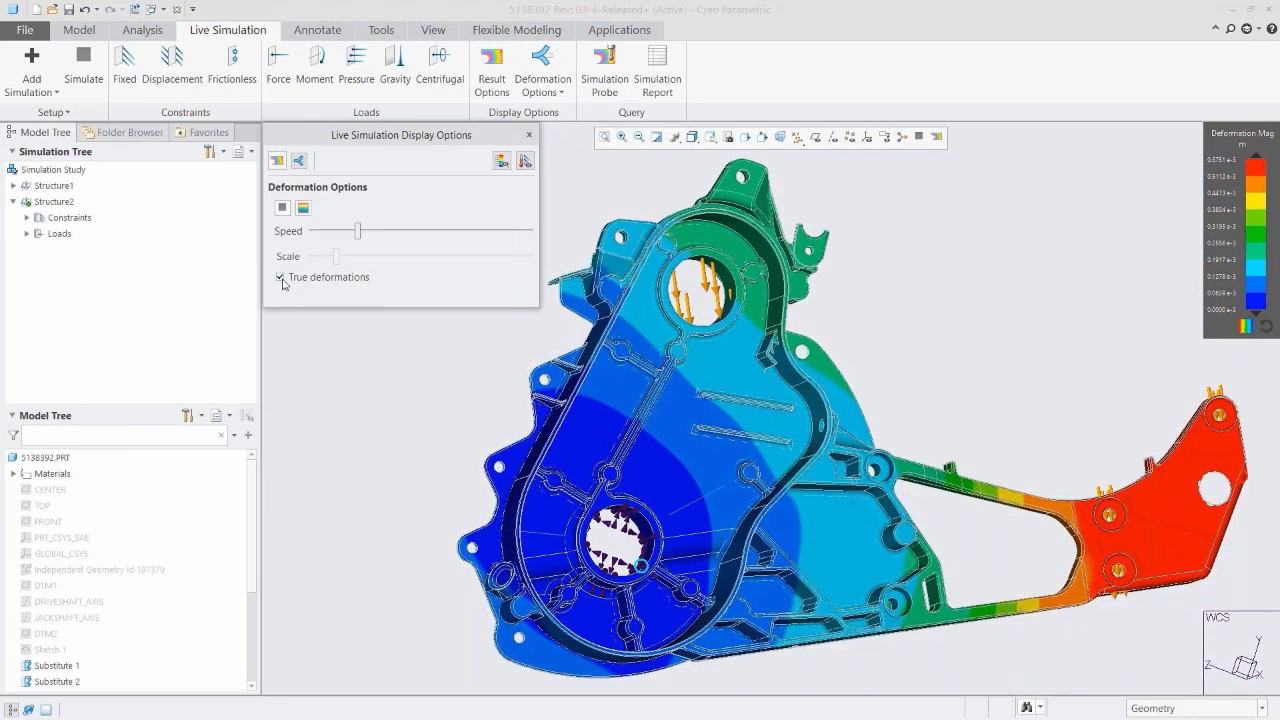
- Examine the deformation around the outer mounting hole of the part's arm in the saved 04_DISP_01 view
left_click(710, 136)
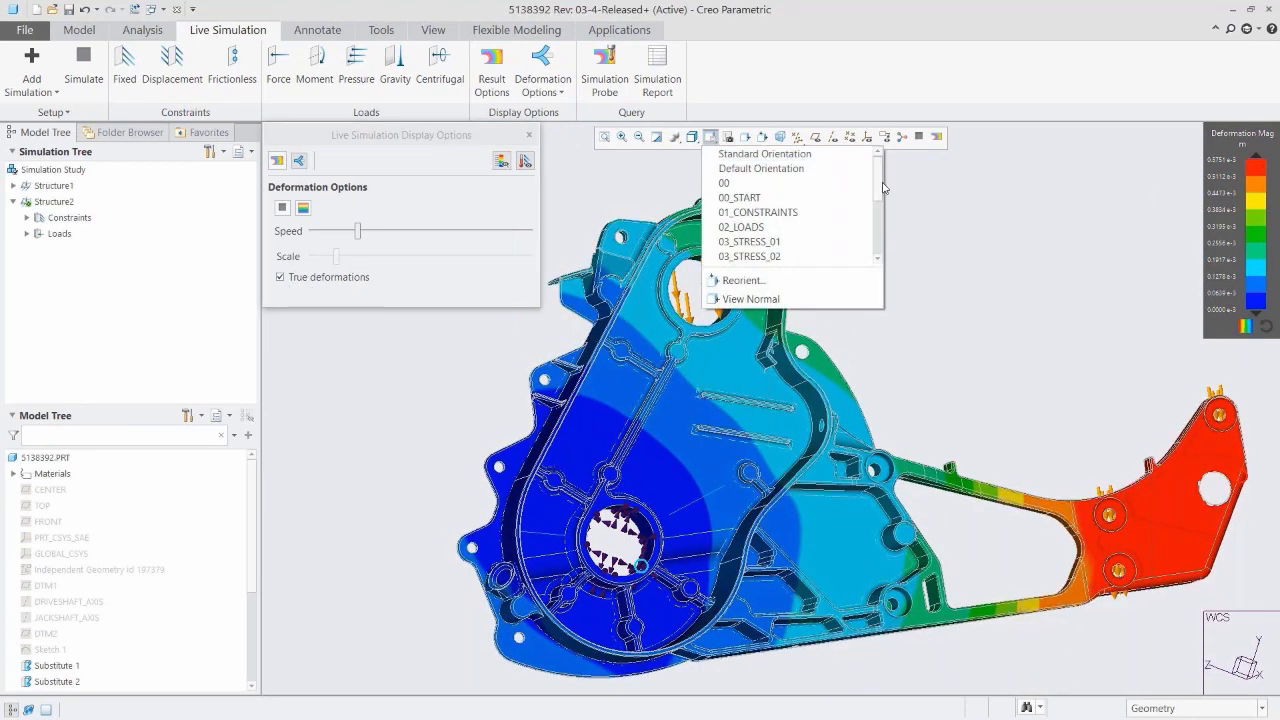
scroll(879, 183, "down", 3)
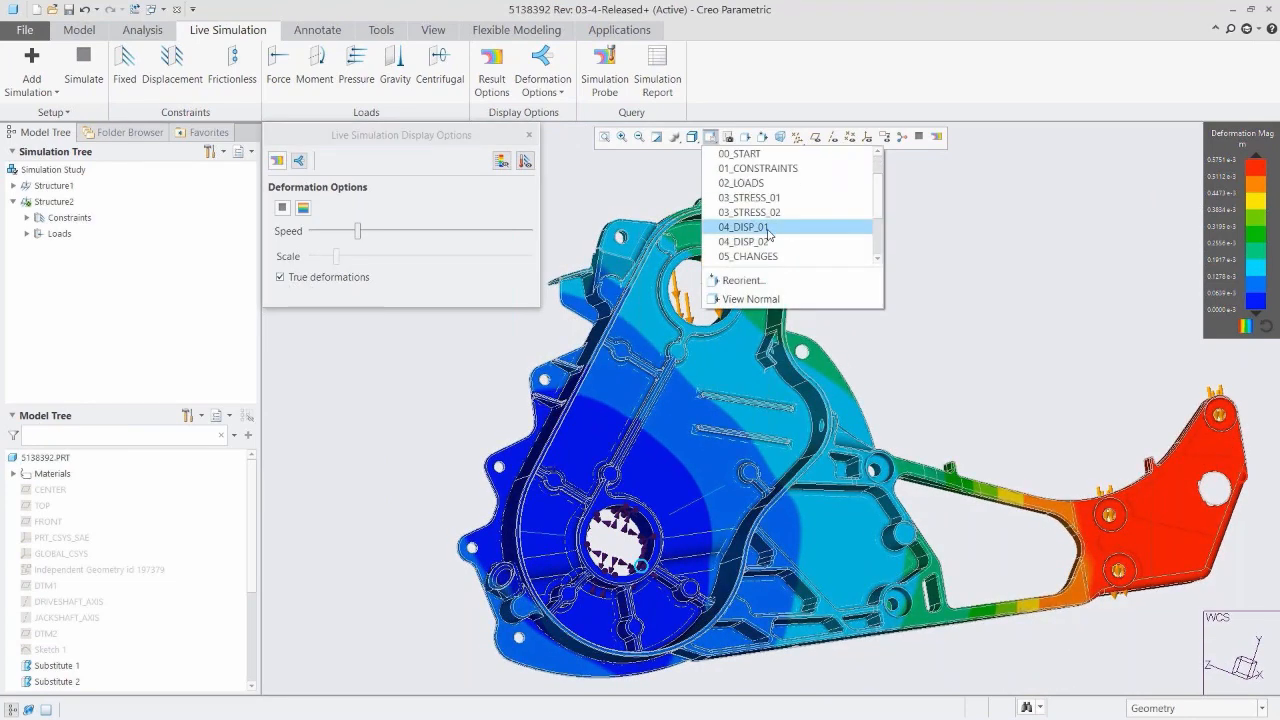
left_click(769, 235)
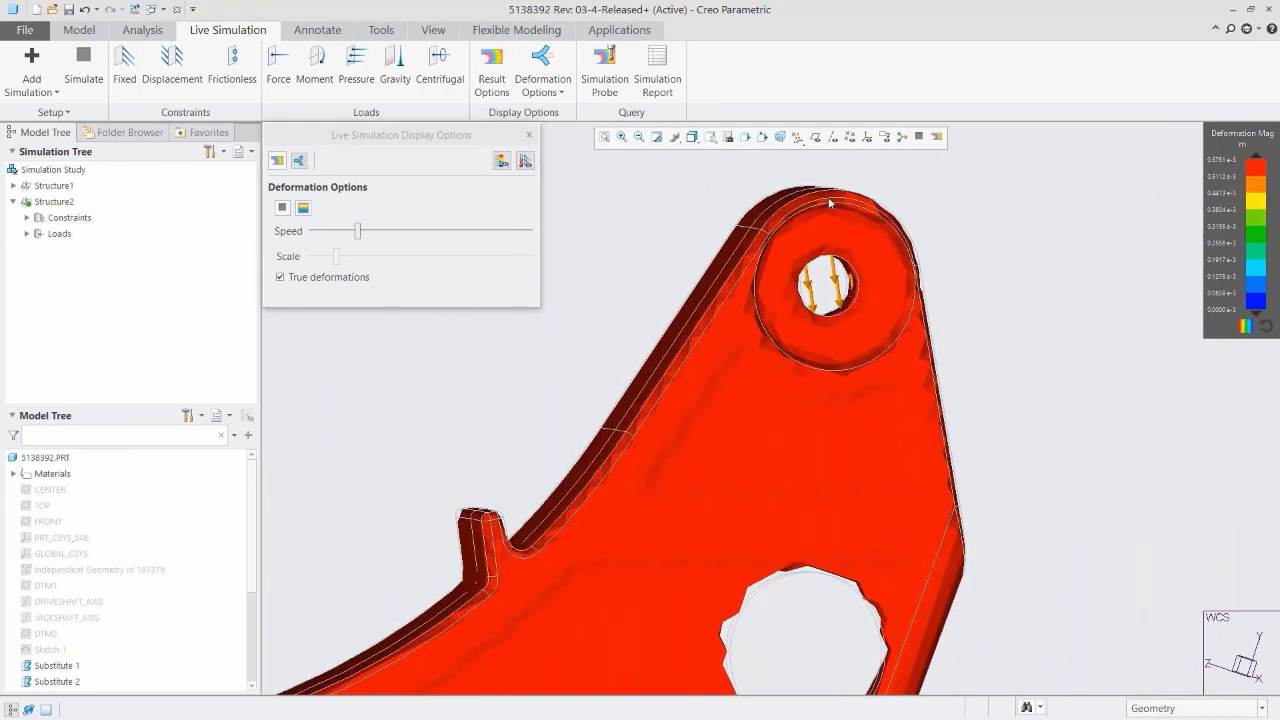
- Stop the deformation animation and show the whole part in the saved 03_STRESS_01 view
left_click(283, 209)
left_click(283, 209)
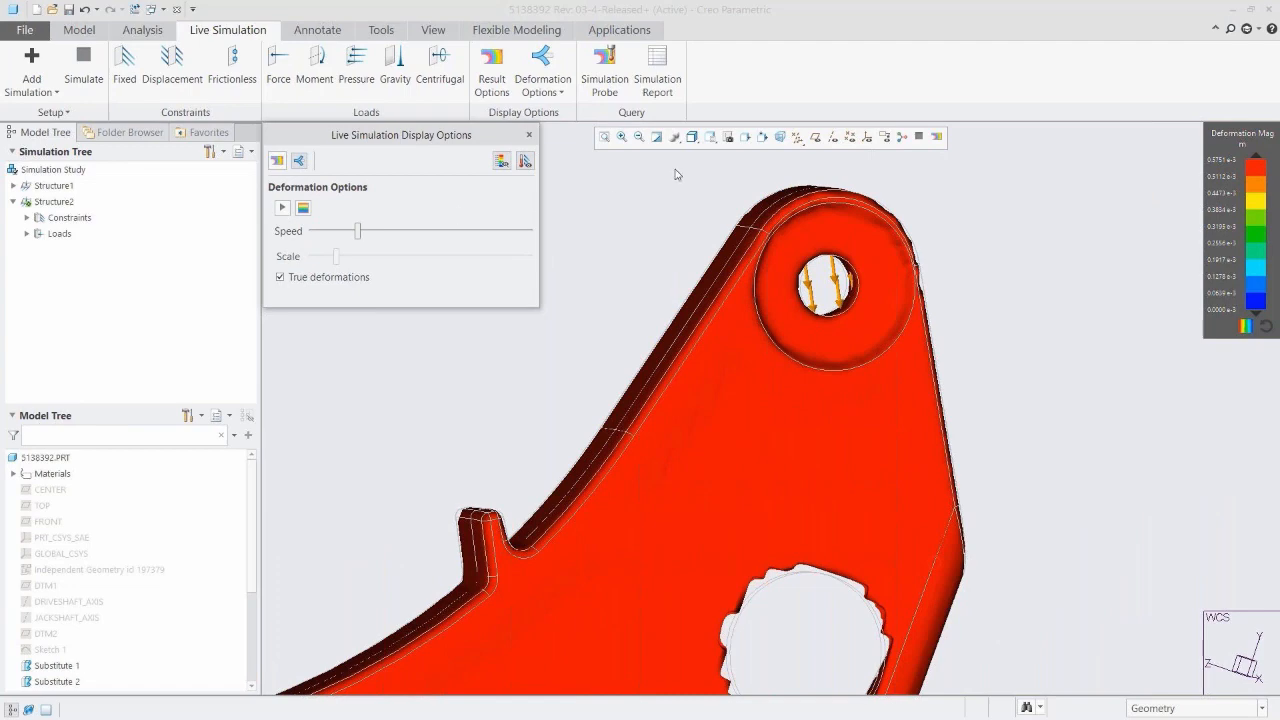
left_click(712, 143)
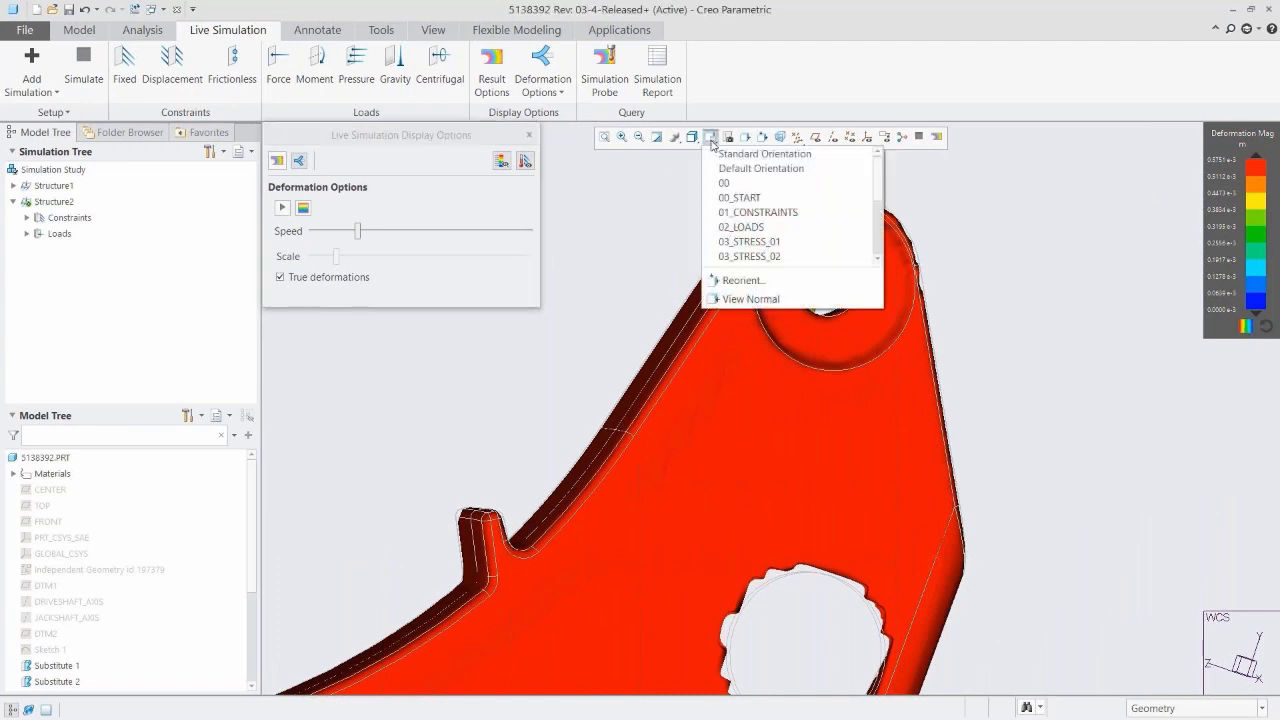
left_click(771, 248)
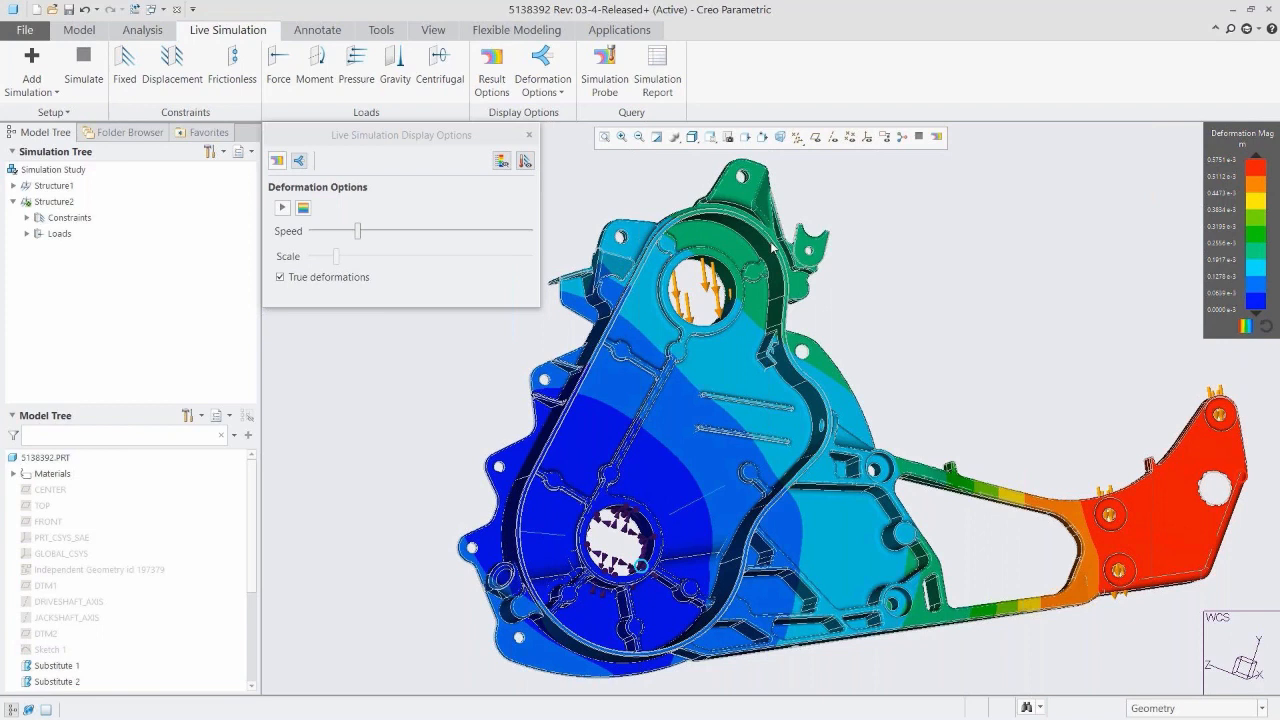
- Change the displayed simulation result type to Von Mises Stress with units in MPa
left_click(277, 160)
left_click(440, 209)
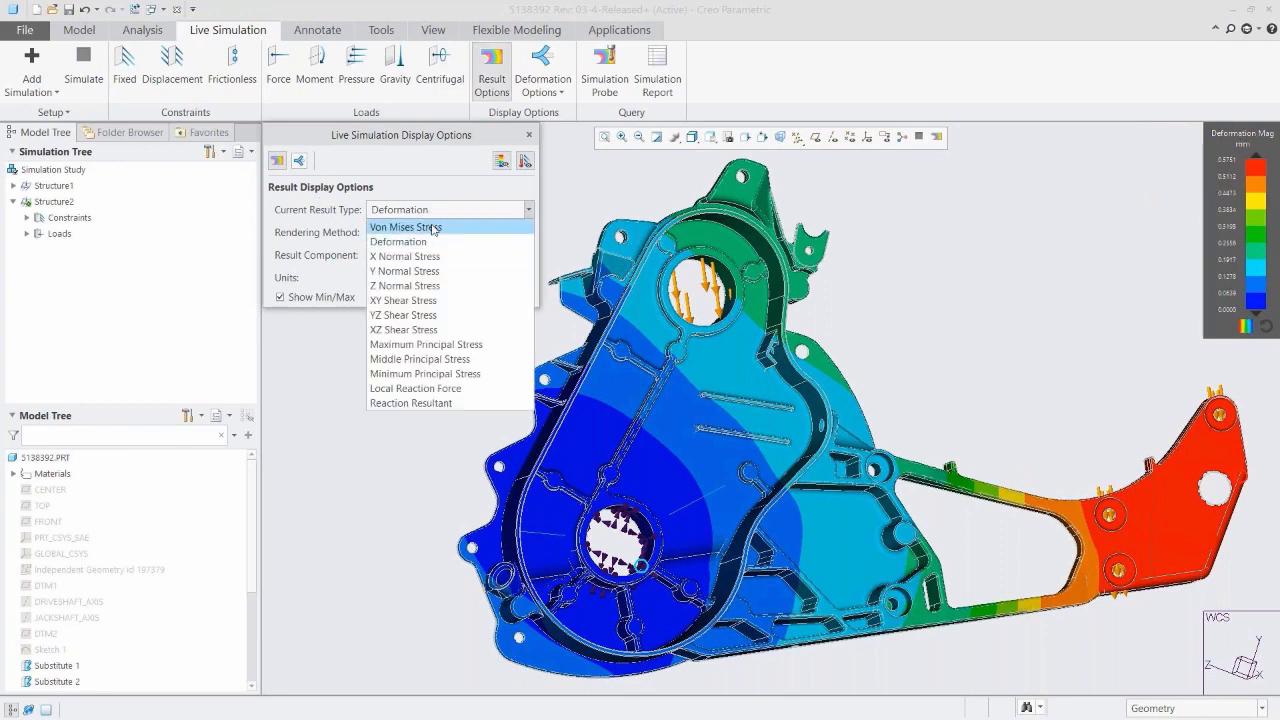
left_click(432, 226)
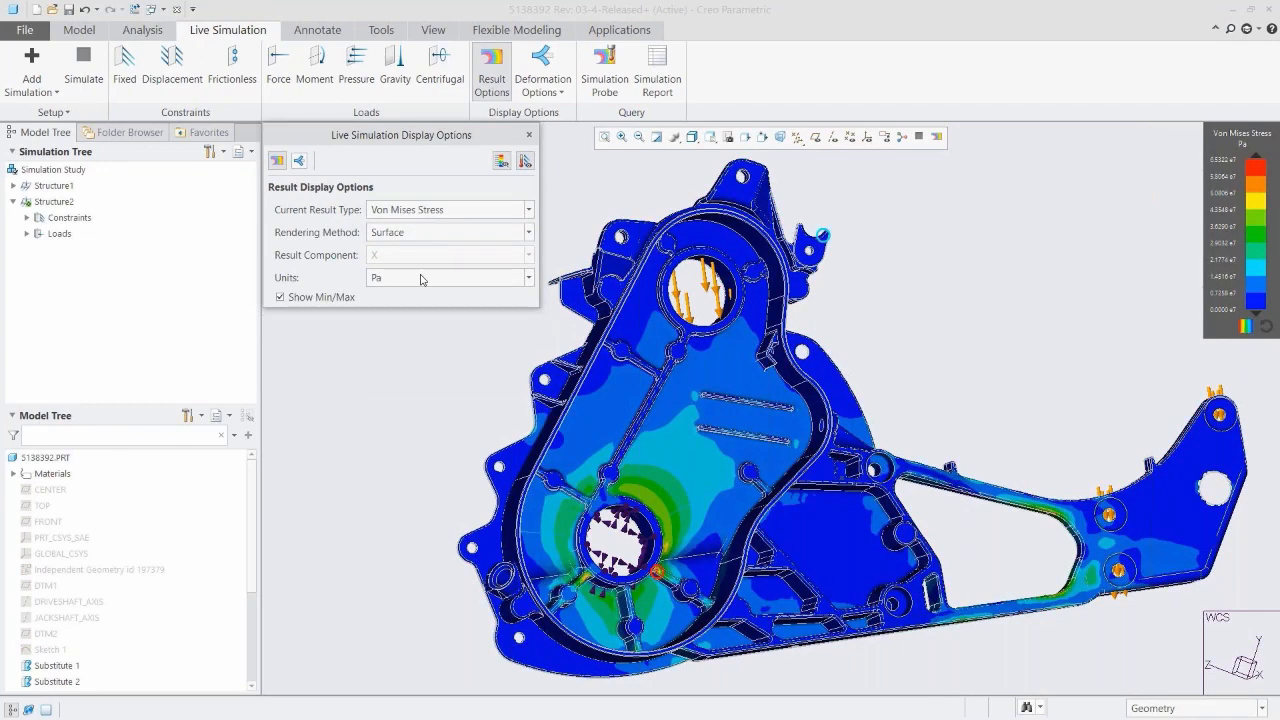
left_click(421, 279)
left_click(415, 355)
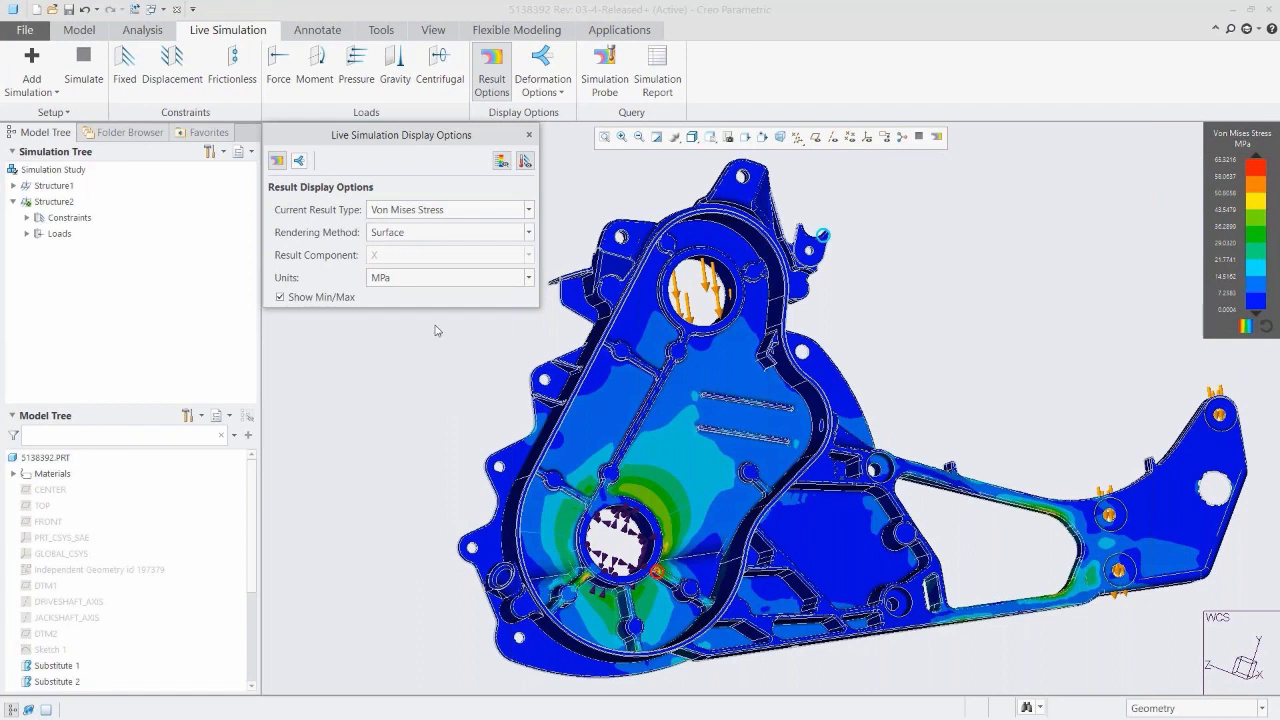
- In the saved 03_STRESS_02 view, probe the maximum stress on the round of the rib with the red hotspot
left_click(710, 136)
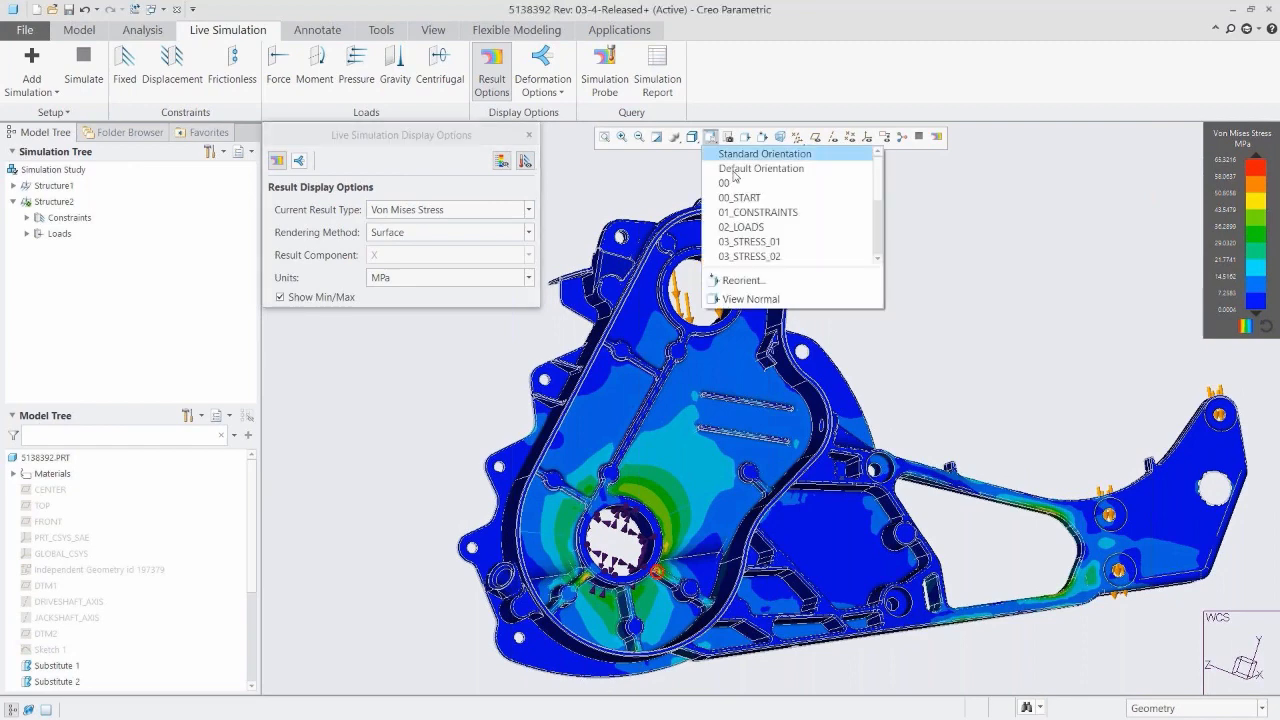
left_click(765, 255)
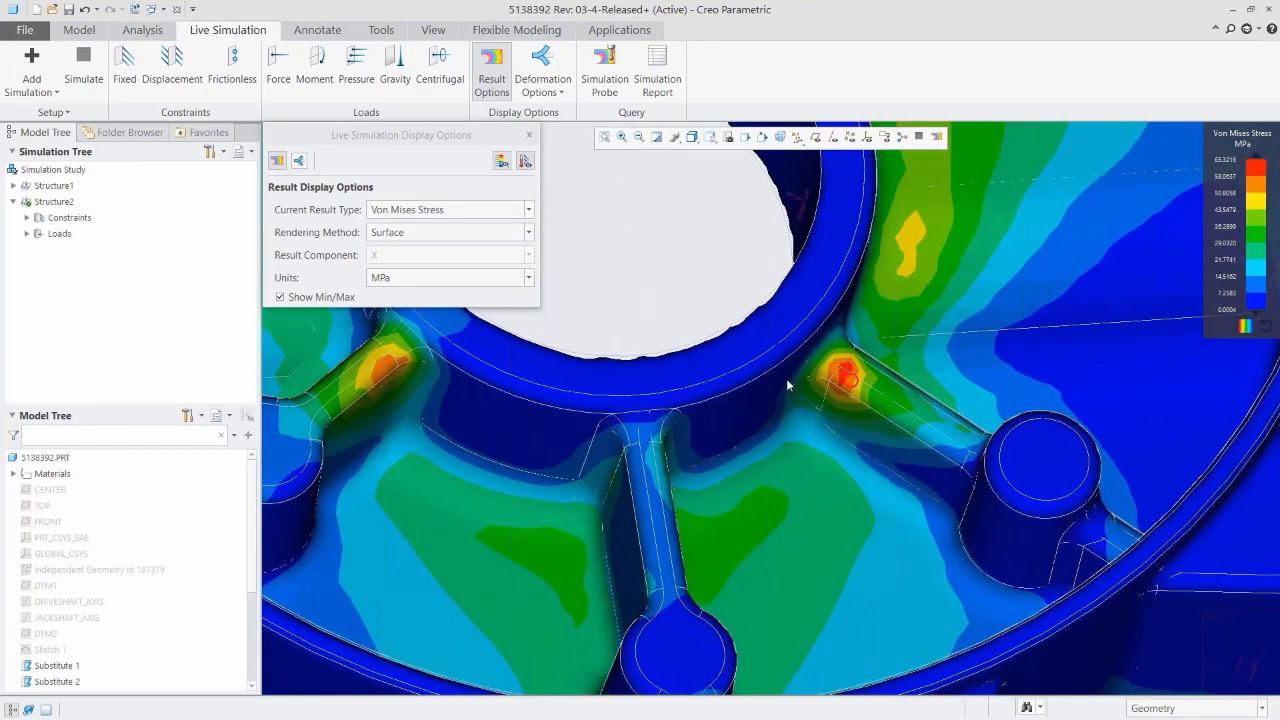
left_click(605, 72)
left_click(1112, 168)
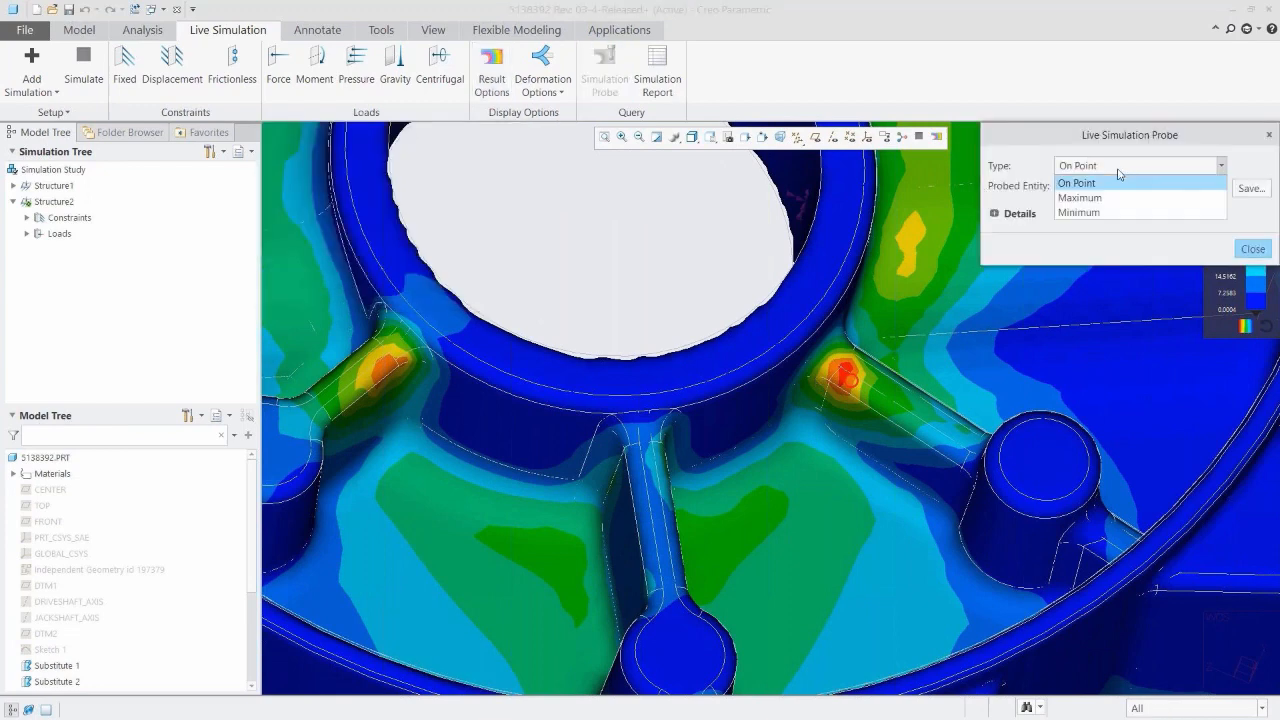
left_click(1112, 197)
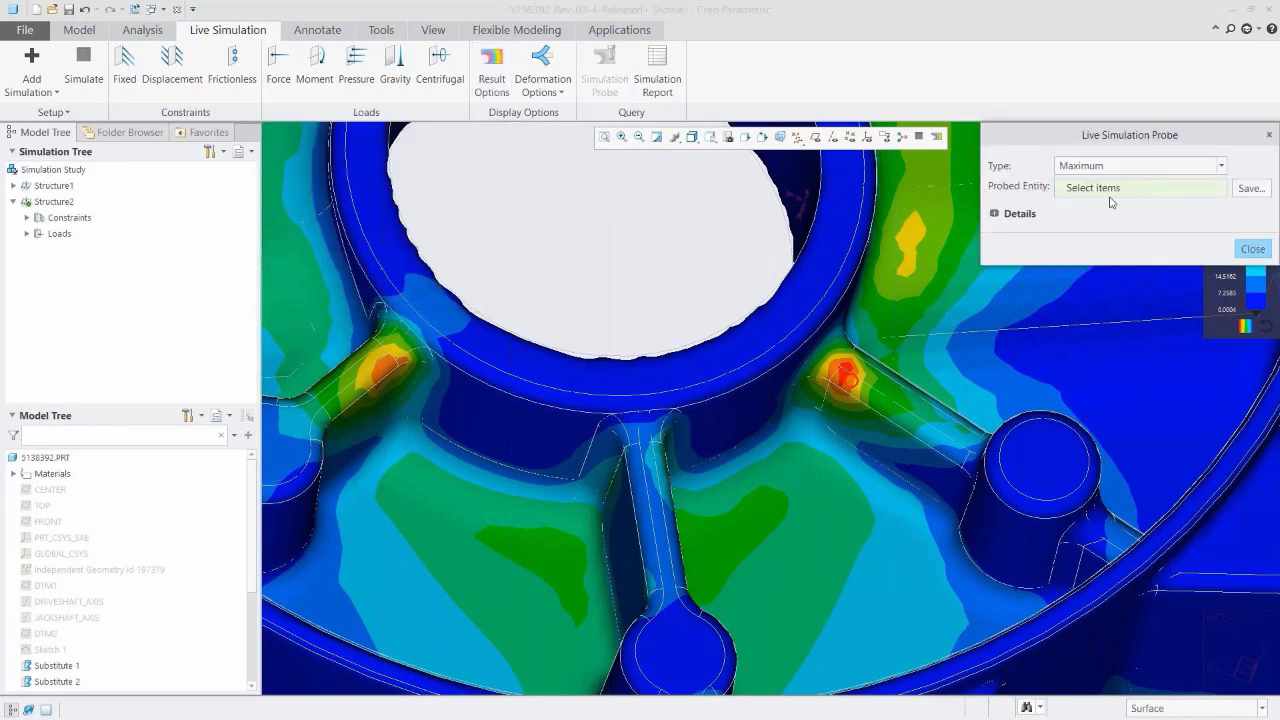
left_click(846, 378)
- Save the maximum-stress probe, close the probe dialog and place its label clear of the rib
left_click(1250, 188)
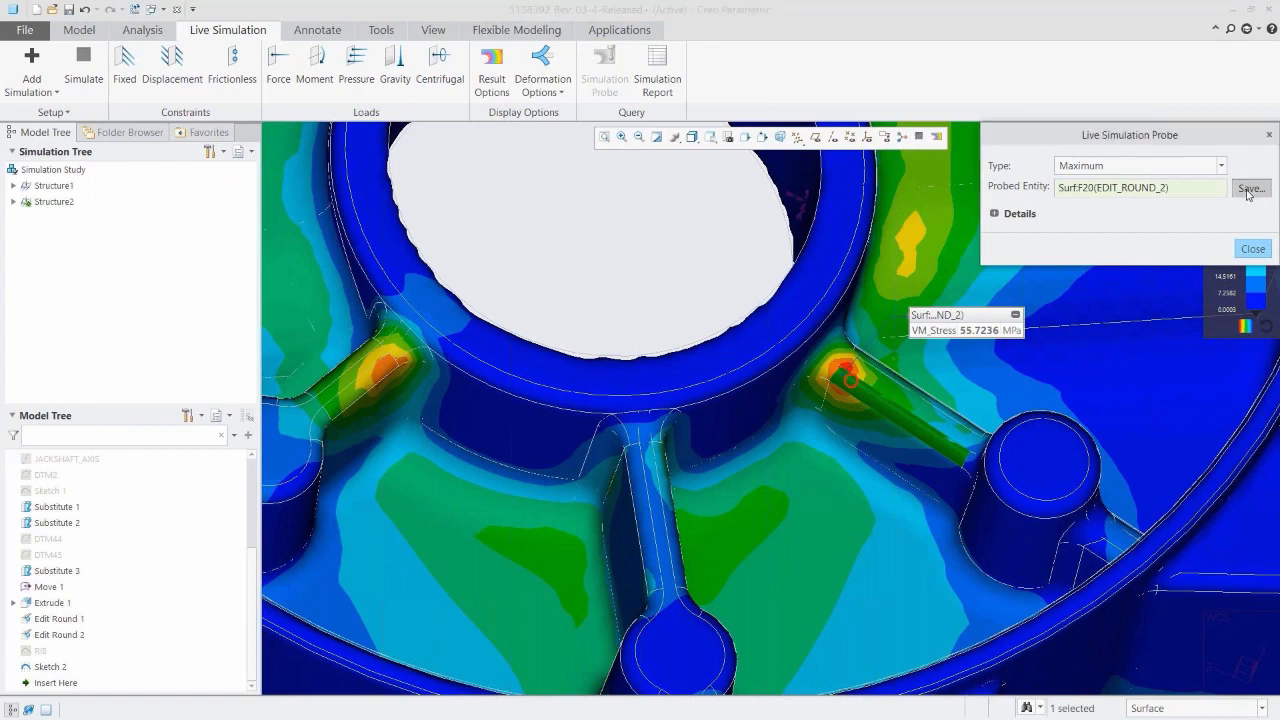
left_click(1205, 258)
left_click(1252, 250)
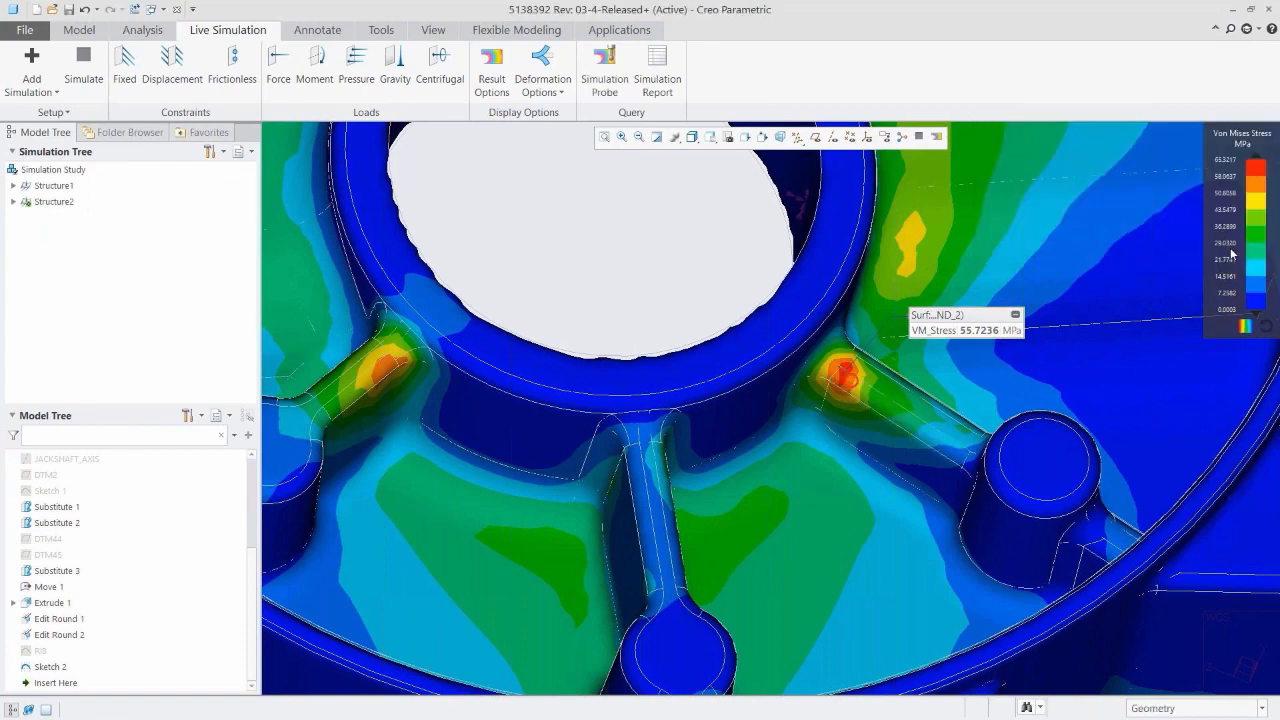
left_click_drag(980, 305, 1057, 192)
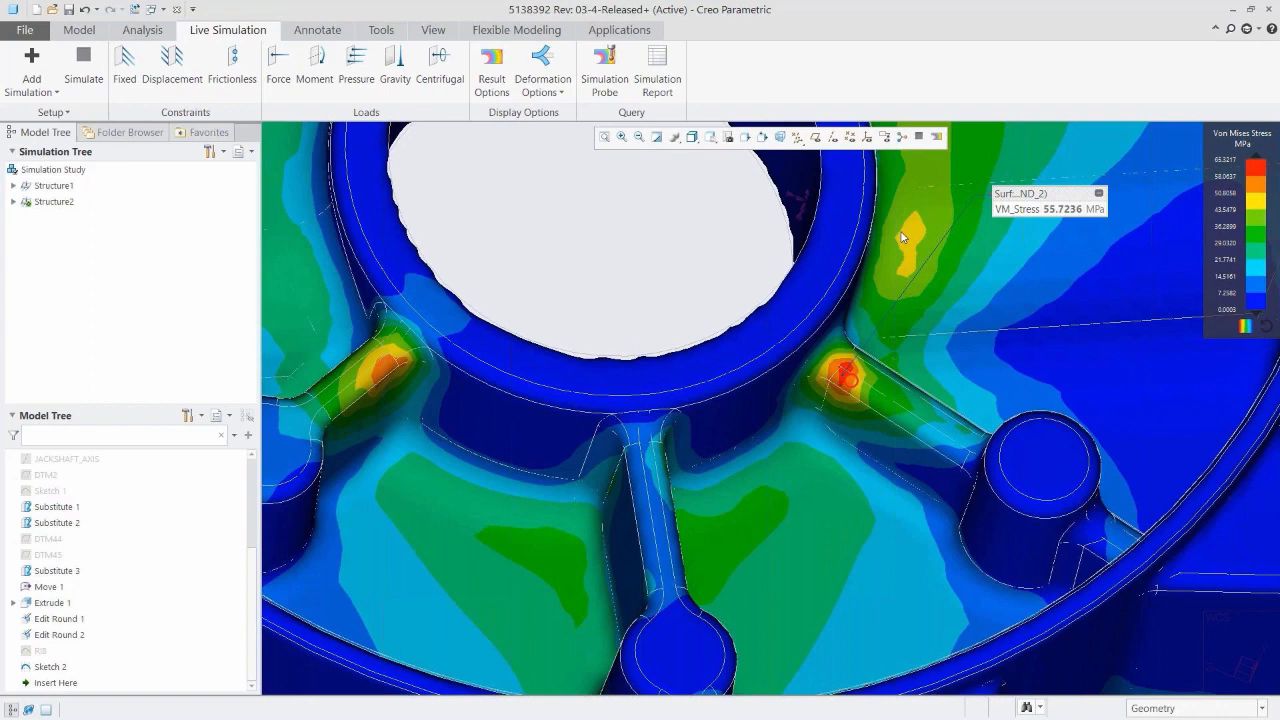
- Use Flexible Modeling Move to shift the rib's side face and adjoining boss by 1.00 outward from that face, and place the new stress label below the first
left_click(877, 436)
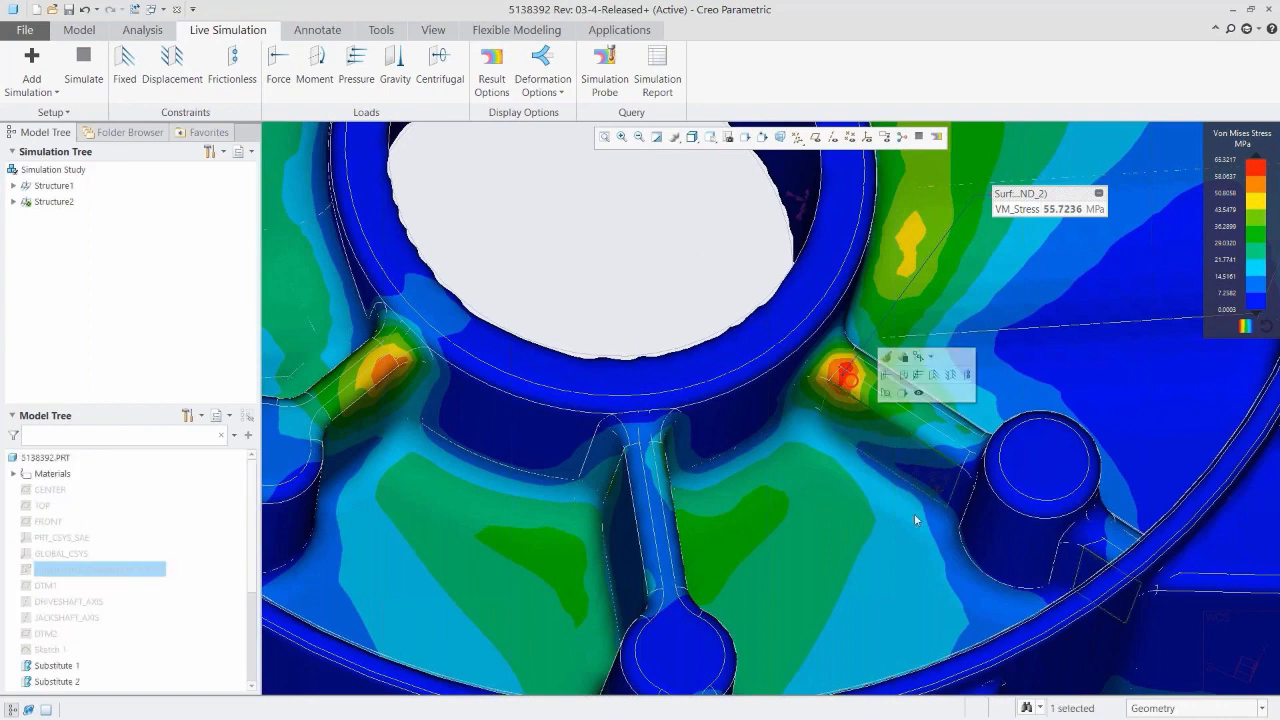
left_click(994, 542, "ctrl")
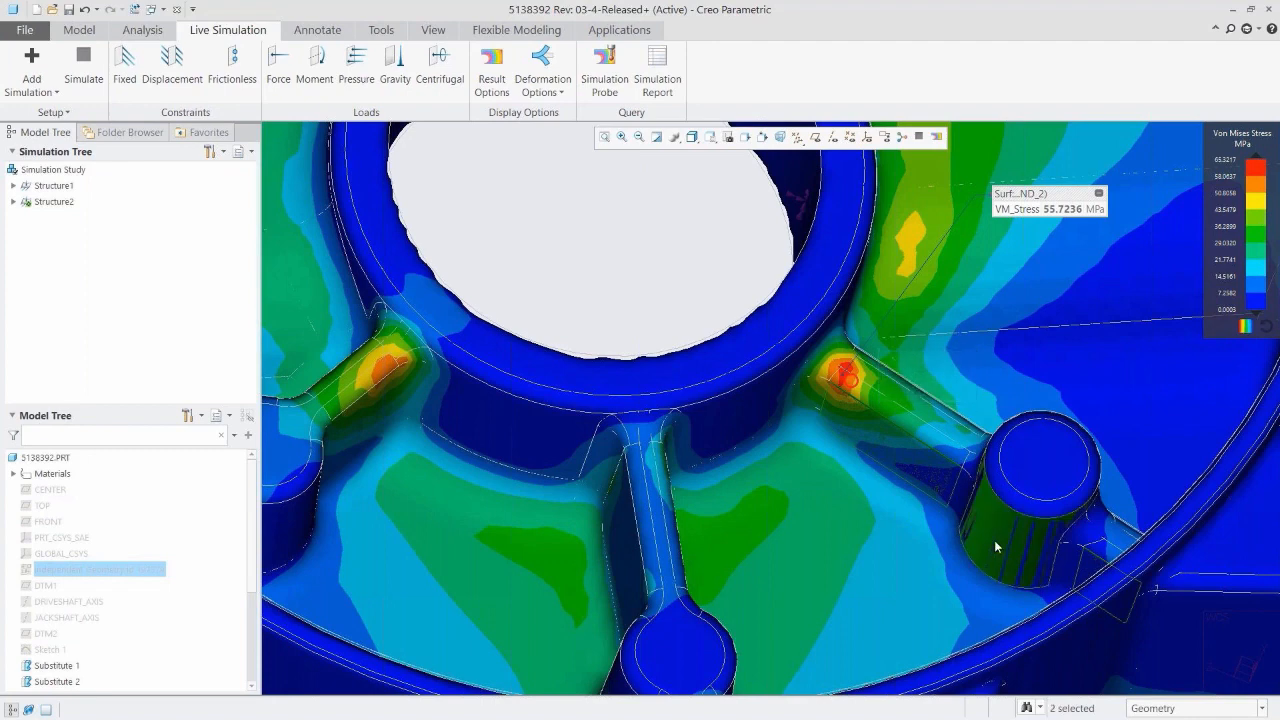
left_click(517, 30)
left_click(631, 70)
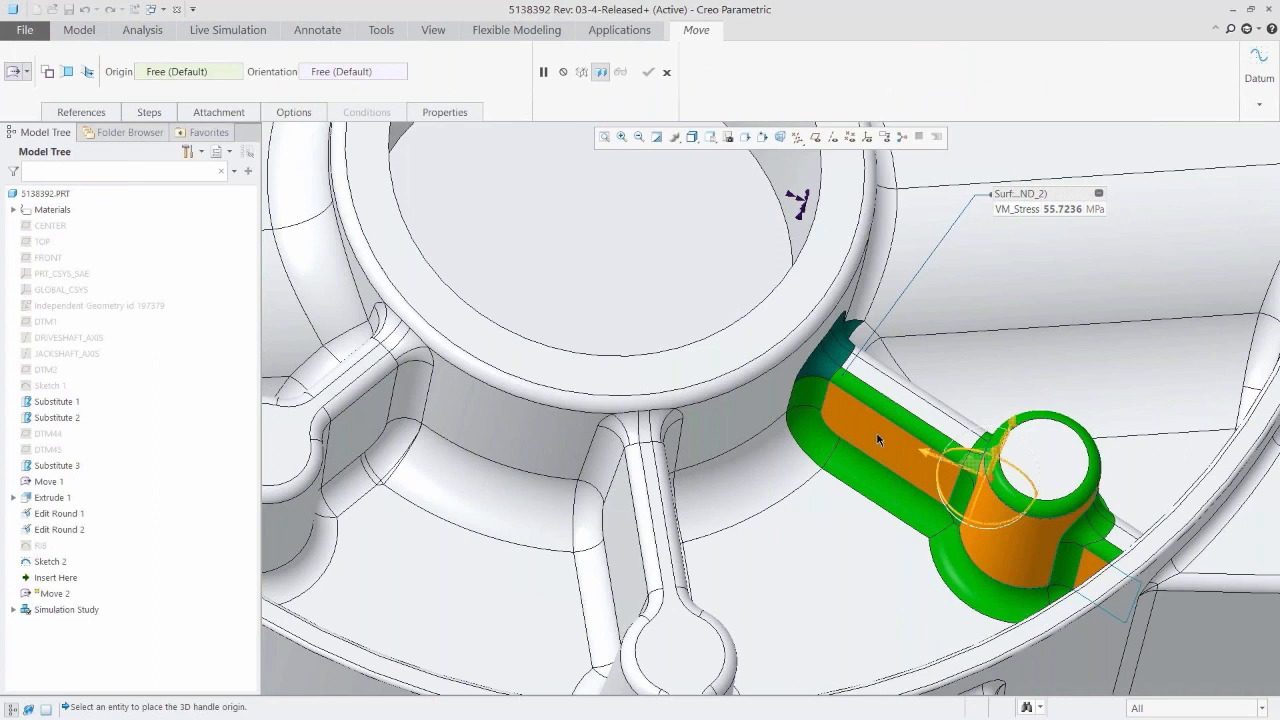
left_click(878, 440)
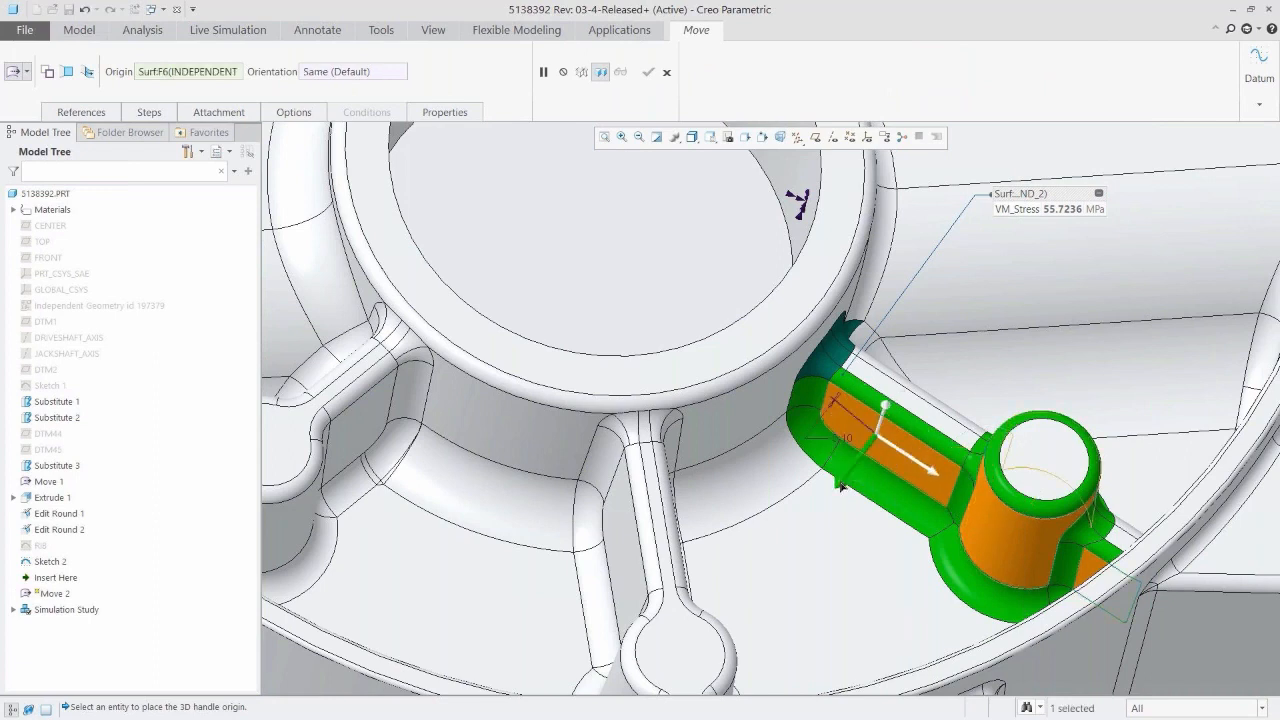
left_click_drag(841, 486, 837, 488)
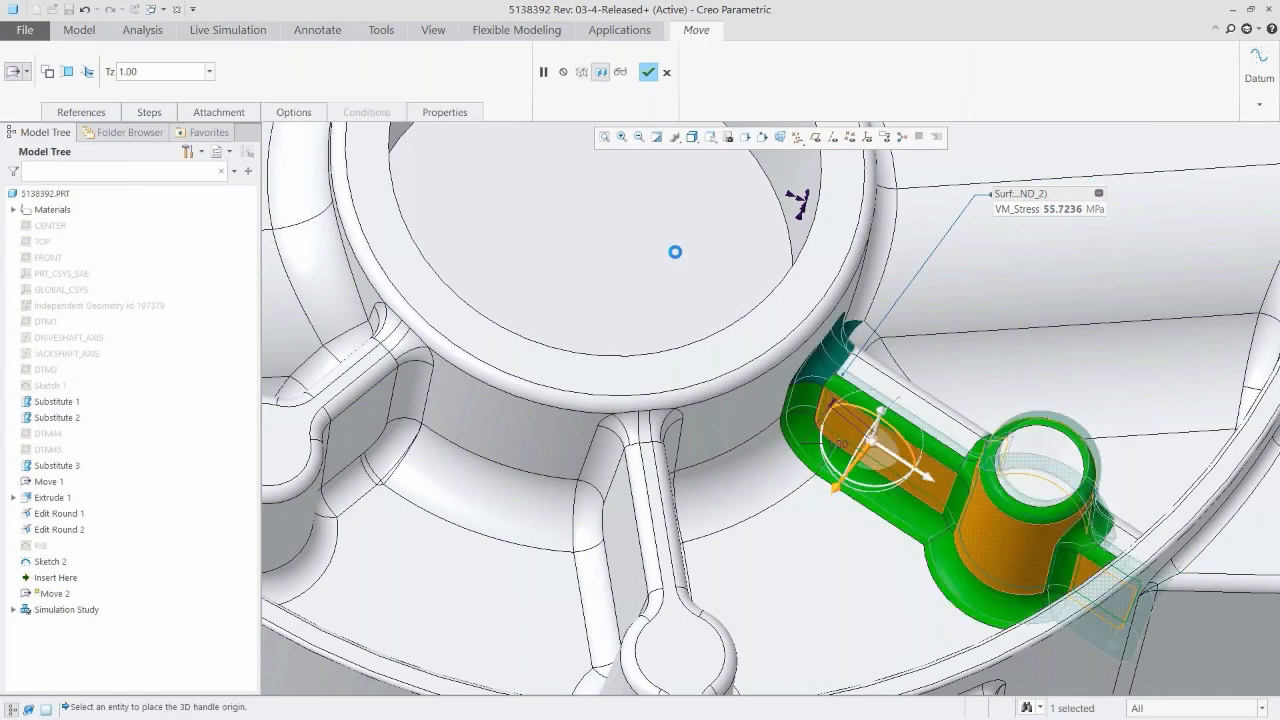
left_click(647, 75)
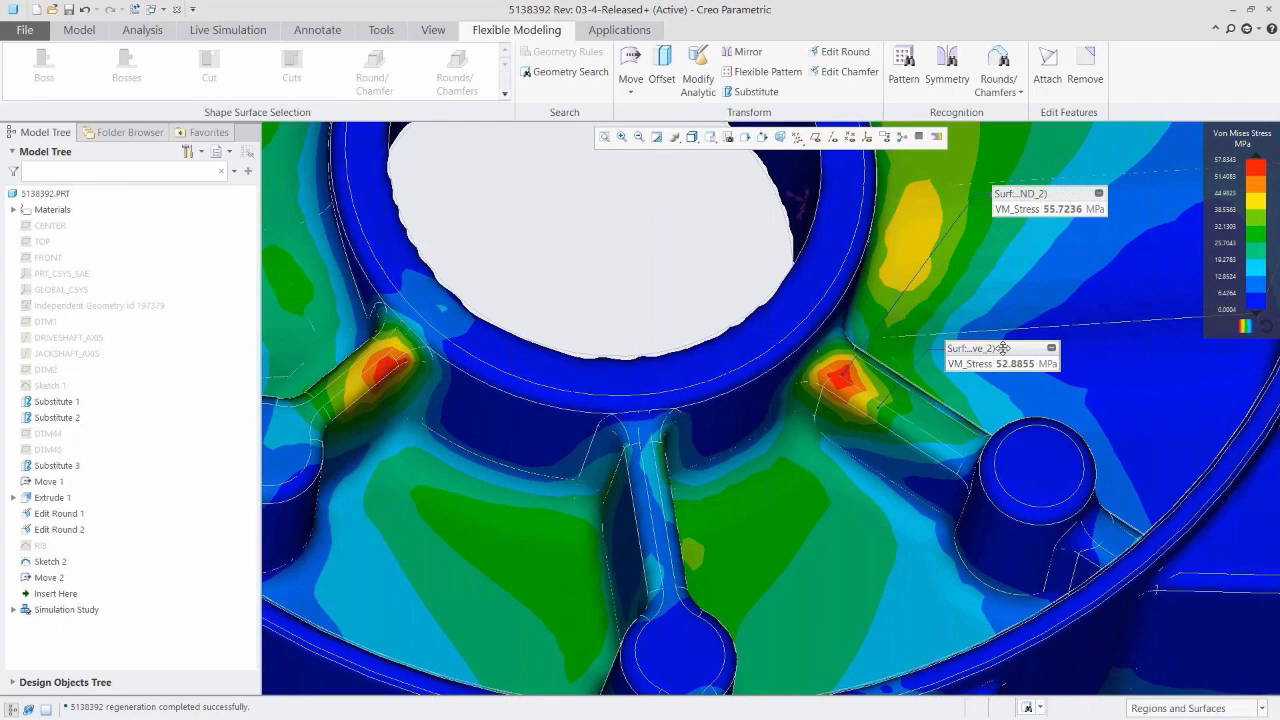
left_click_drag(1005, 346, 1058, 244)
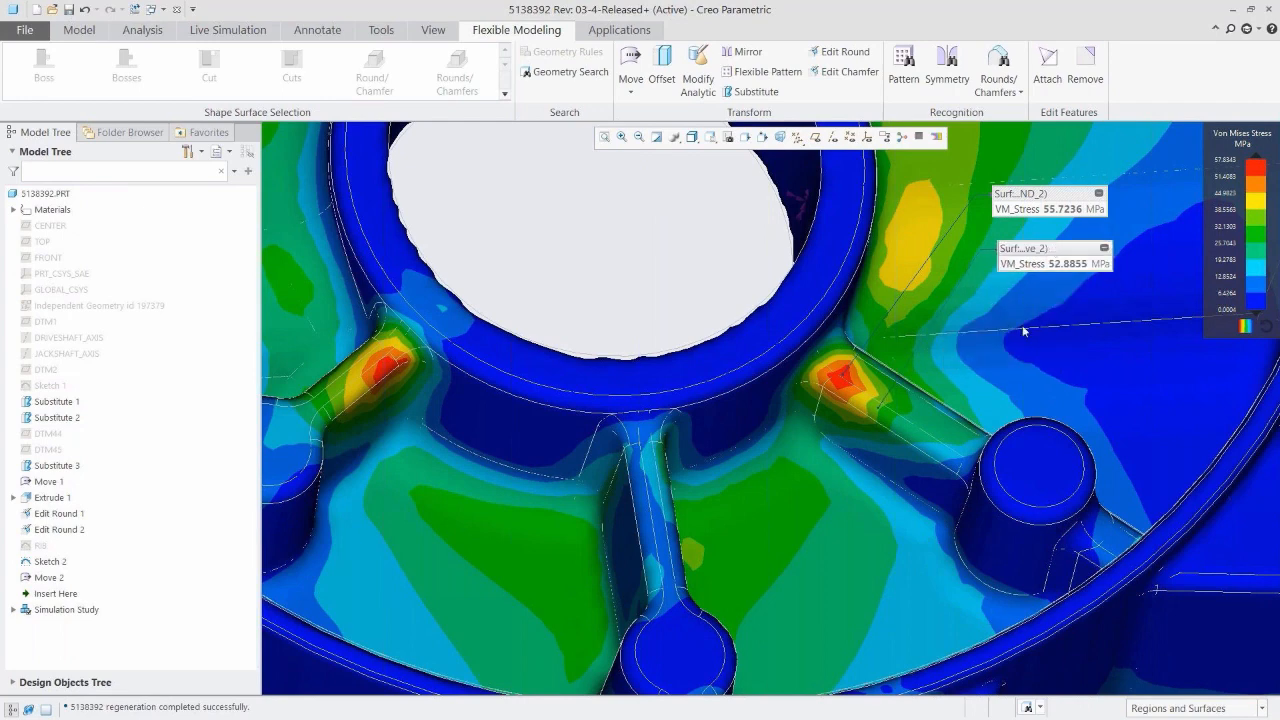
- Set the rib's top edge round to a radius of 2.5 with Edit Round and align the new stress label under the others
left_click(925, 431)
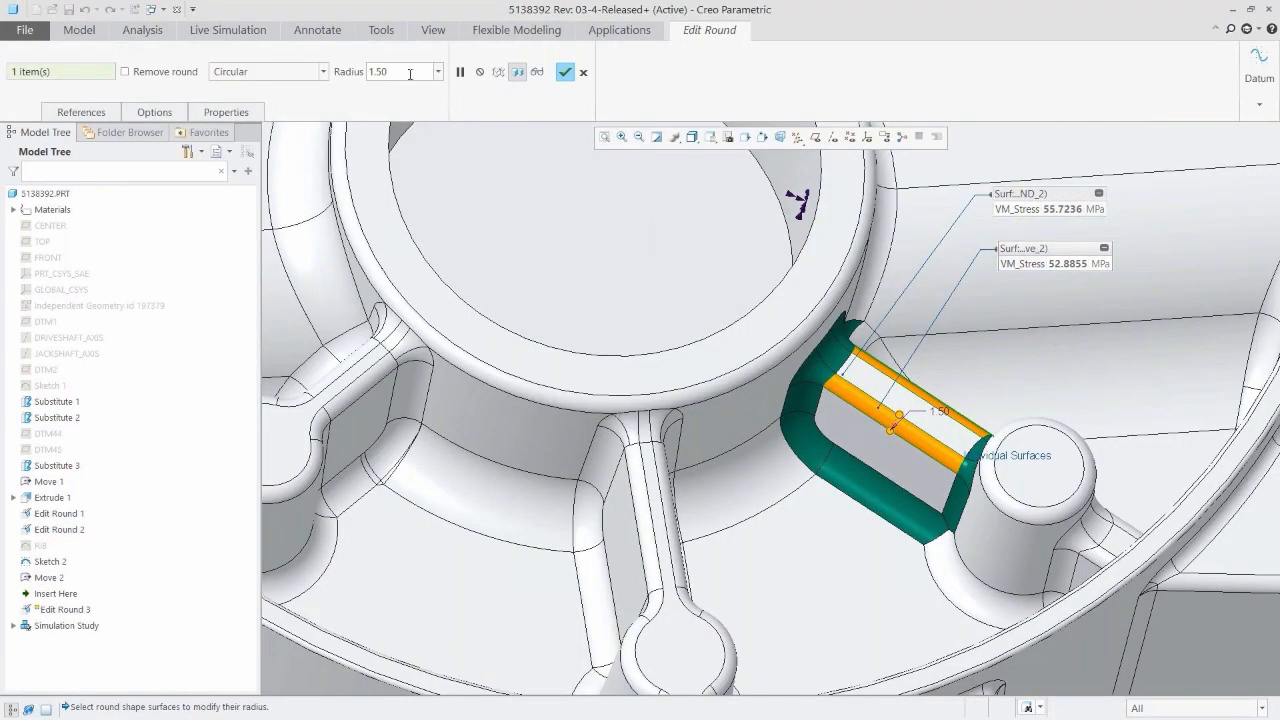
double_click(407, 72)
type("2.5")
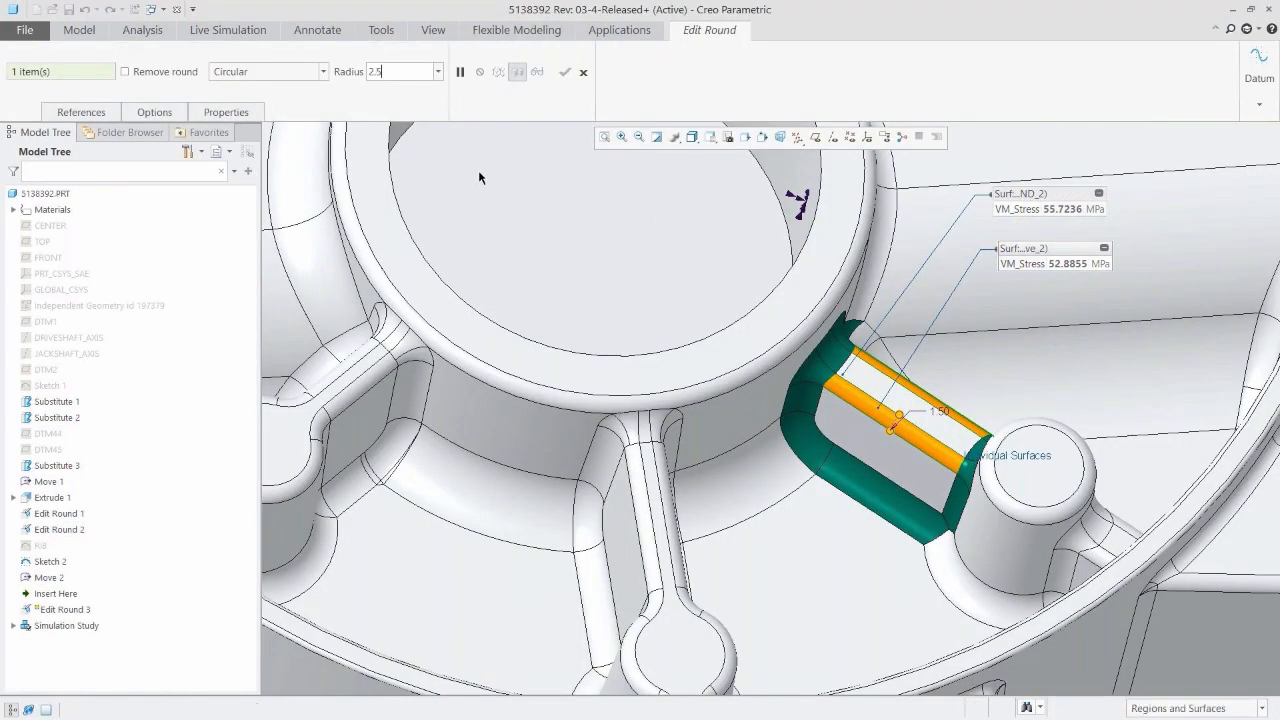
key("Return")
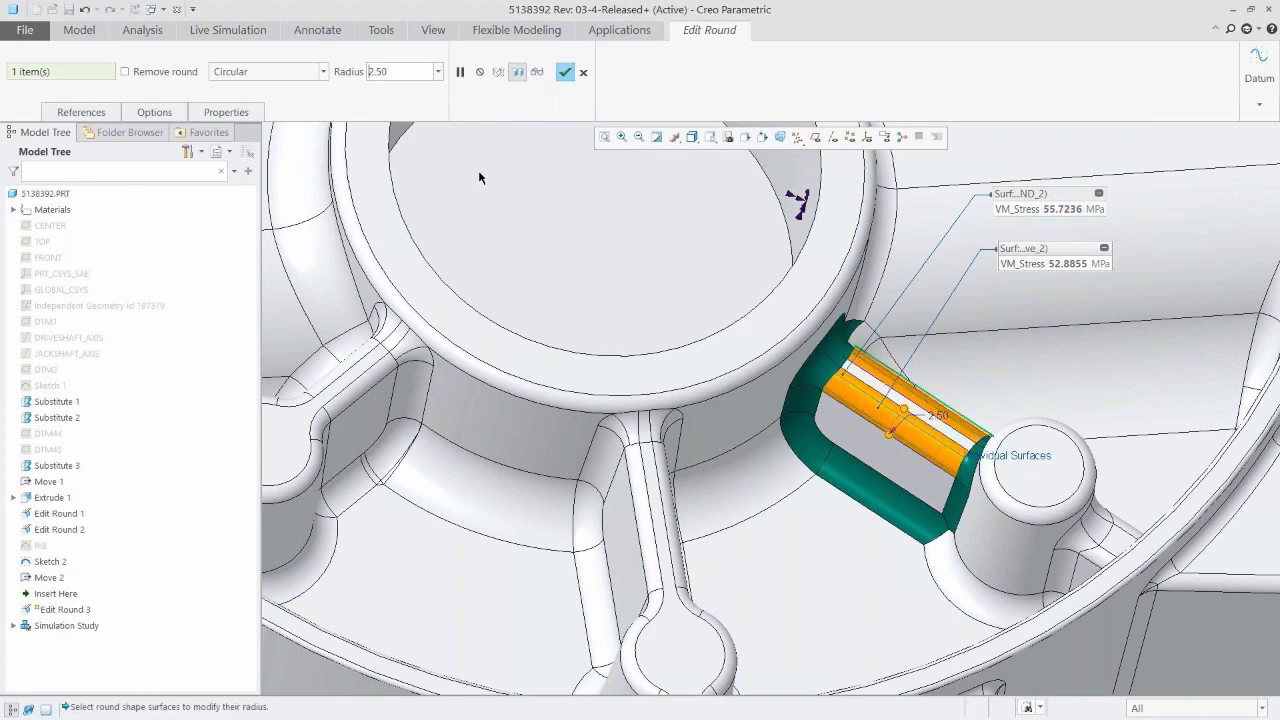
left_click(566, 73)
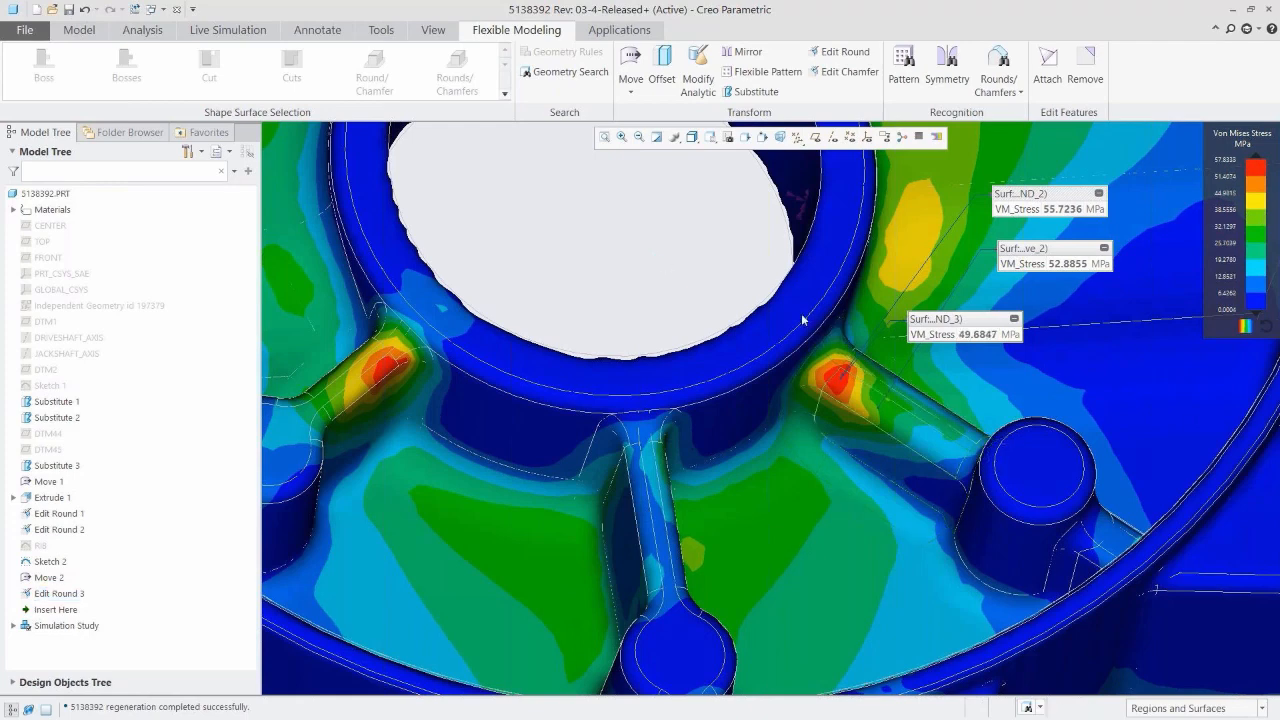
left_click_drag(970, 318, 1059, 295)
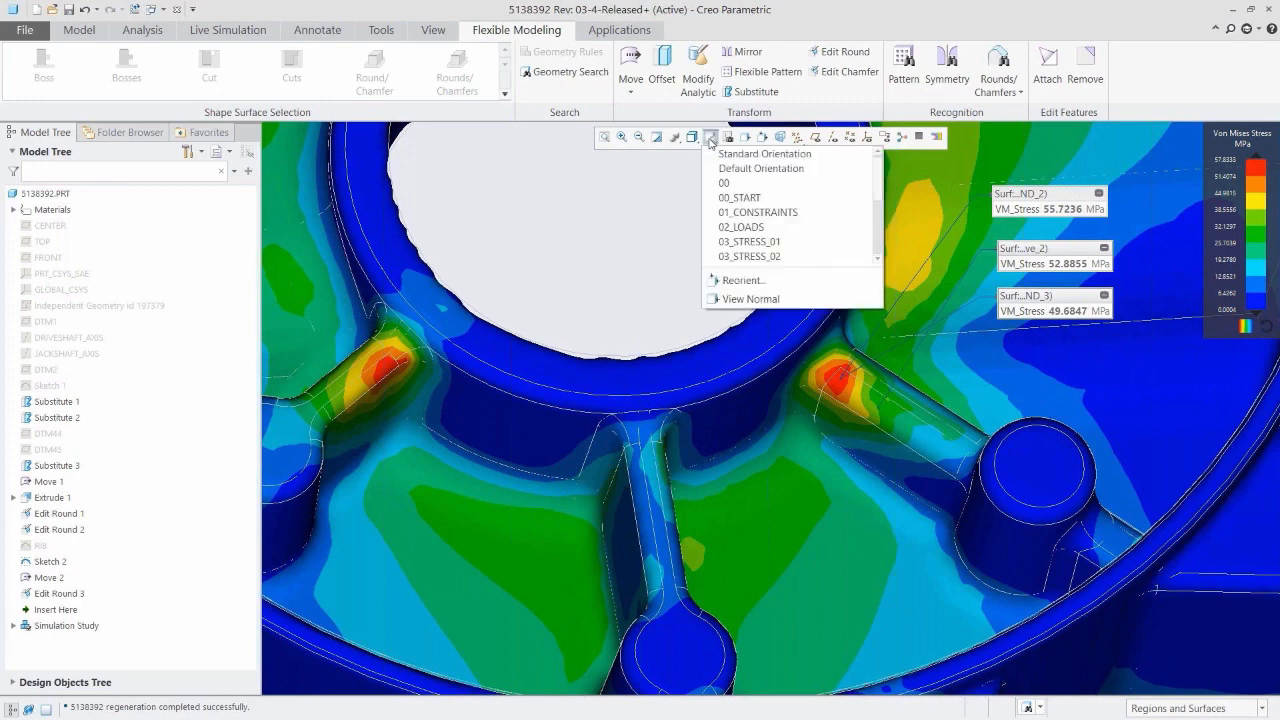
- Show the whole part in the saved 03_STRESS_01 view and minimize the three stress probe labels
left_click(711, 137)
left_click(759, 242)
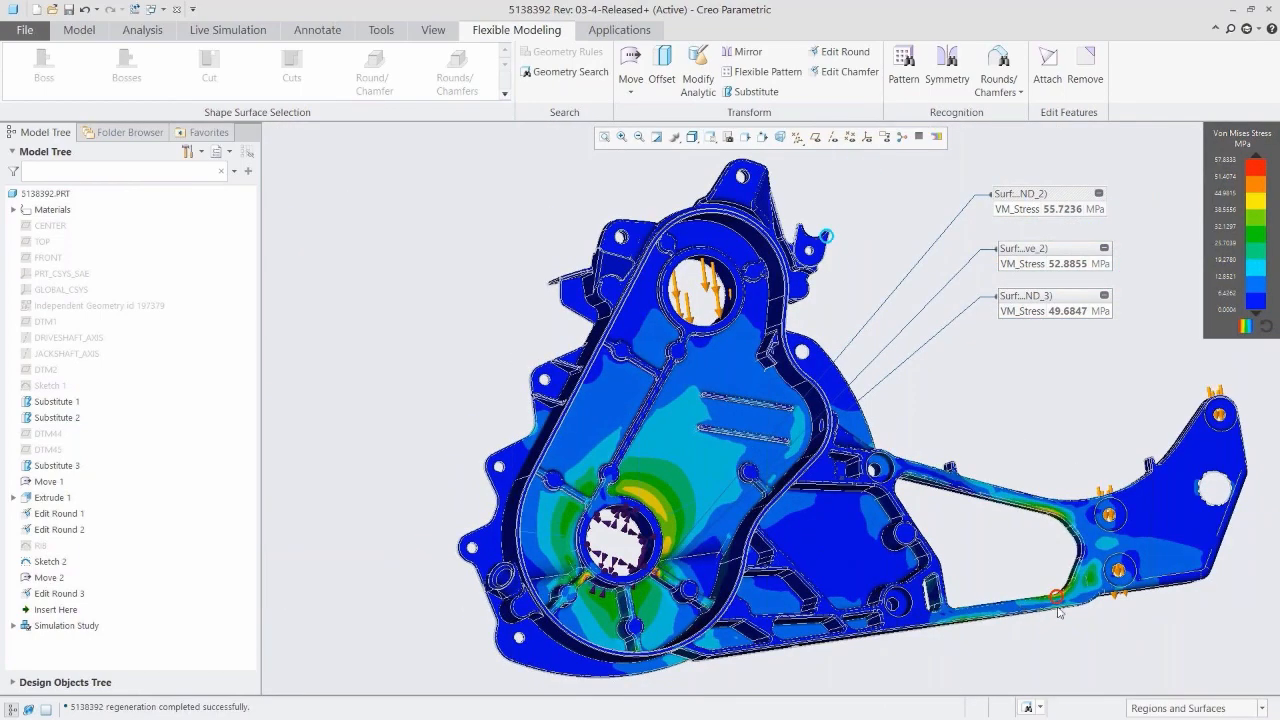
left_click(1104, 295)
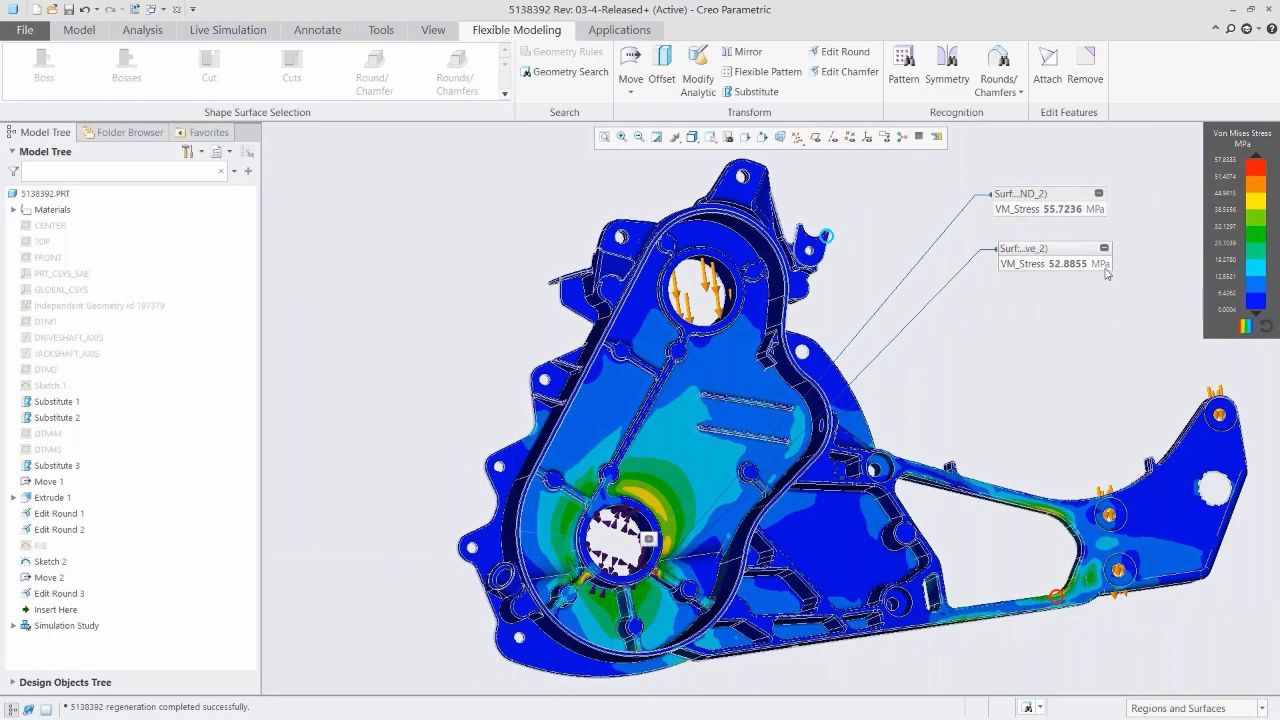
left_click(1104, 248)
left_click(1099, 193)
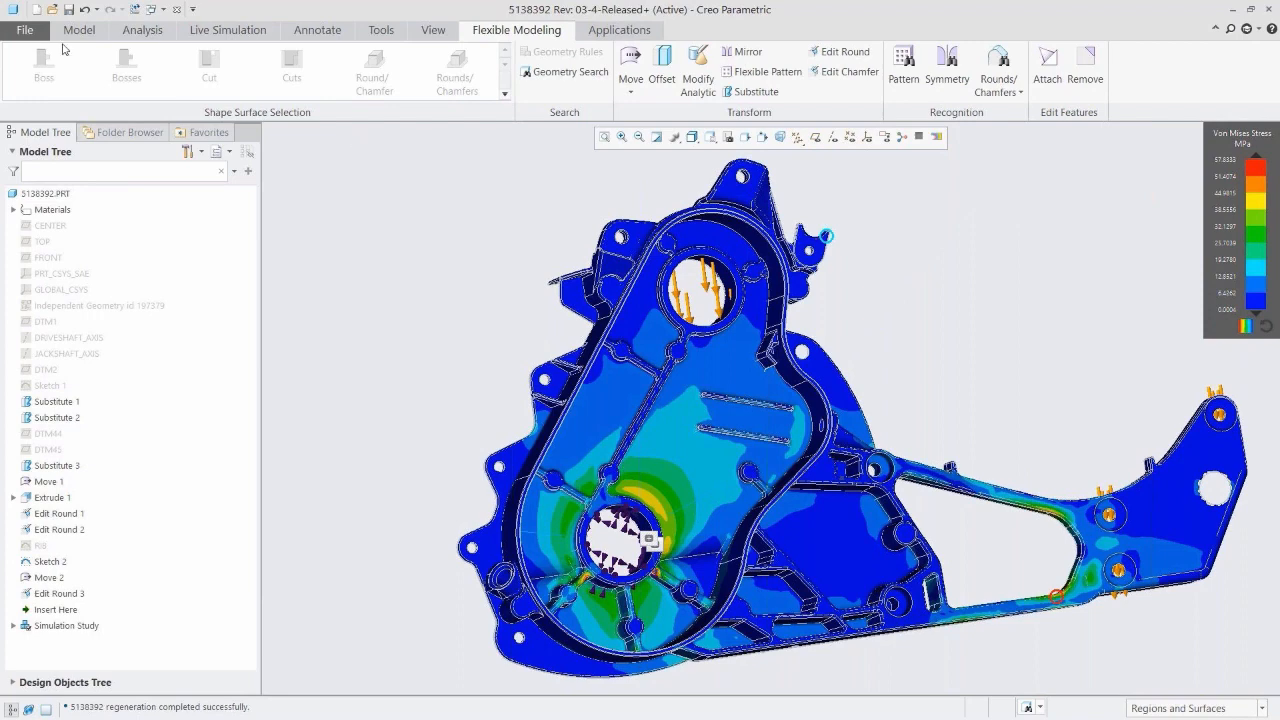
- Start a Design Exploration session named DEX_Design
left_click(24, 29)
mouse_move(43, 312)
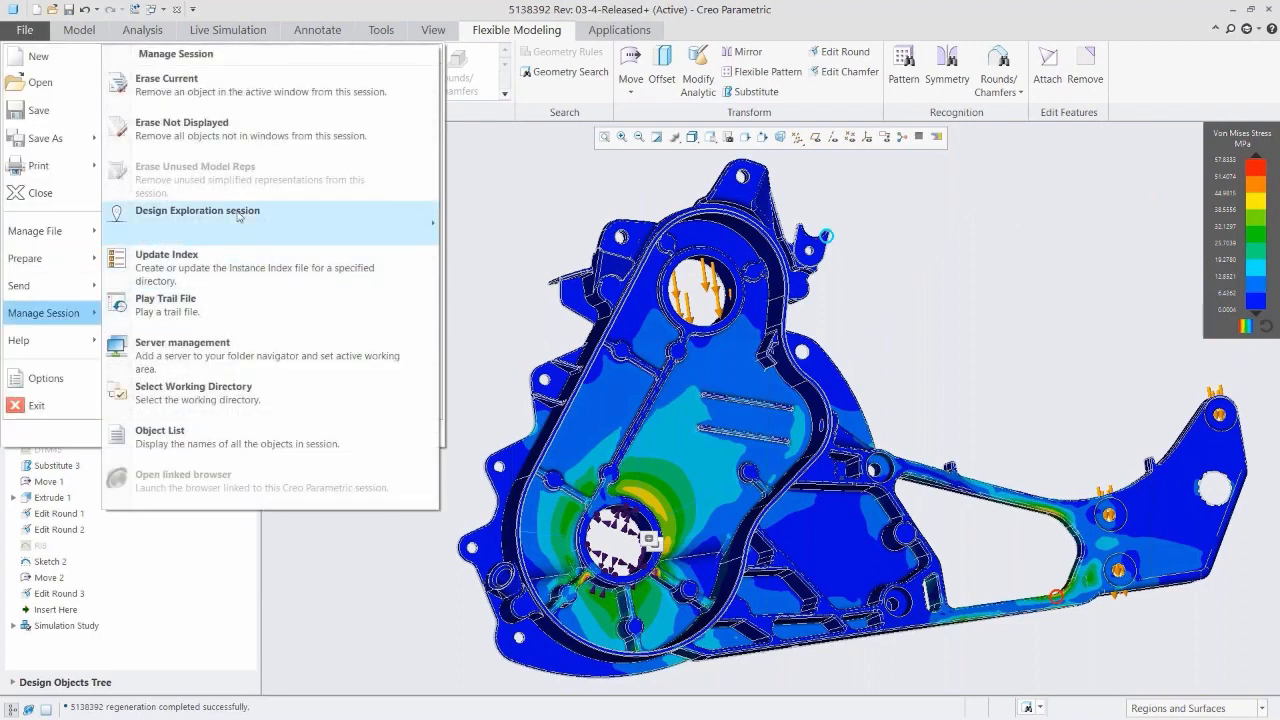
mouse_move(238, 216)
left_click(470, 210)
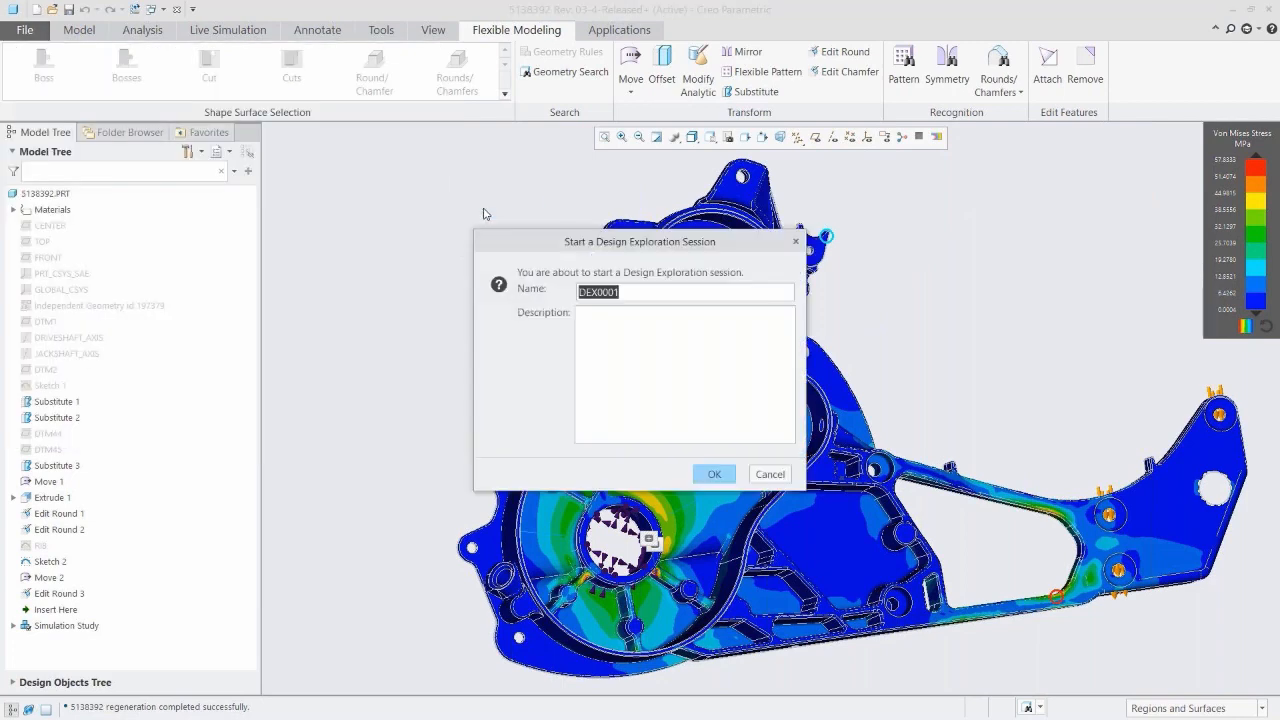
left_click(636, 292)
key("BackSpace")
key("BackSpace")
key("BackSpace")
key("BackSpace")
type("Design")
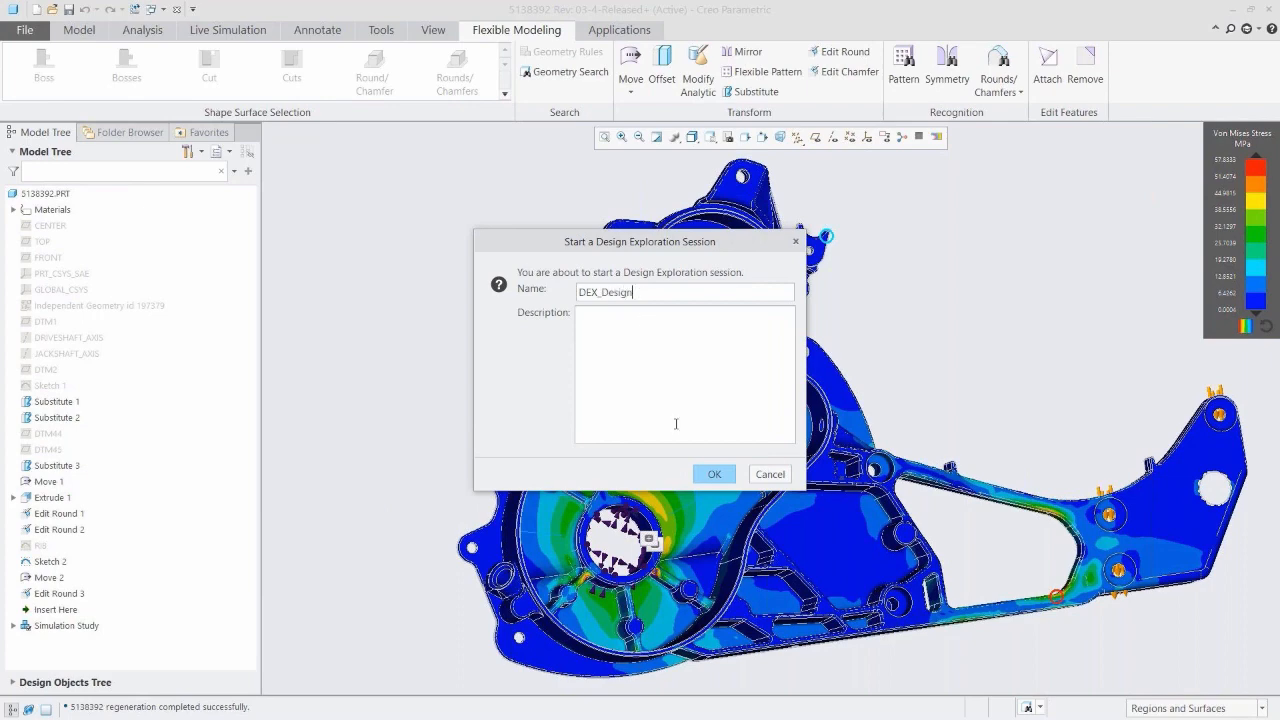
left_click(714, 474)
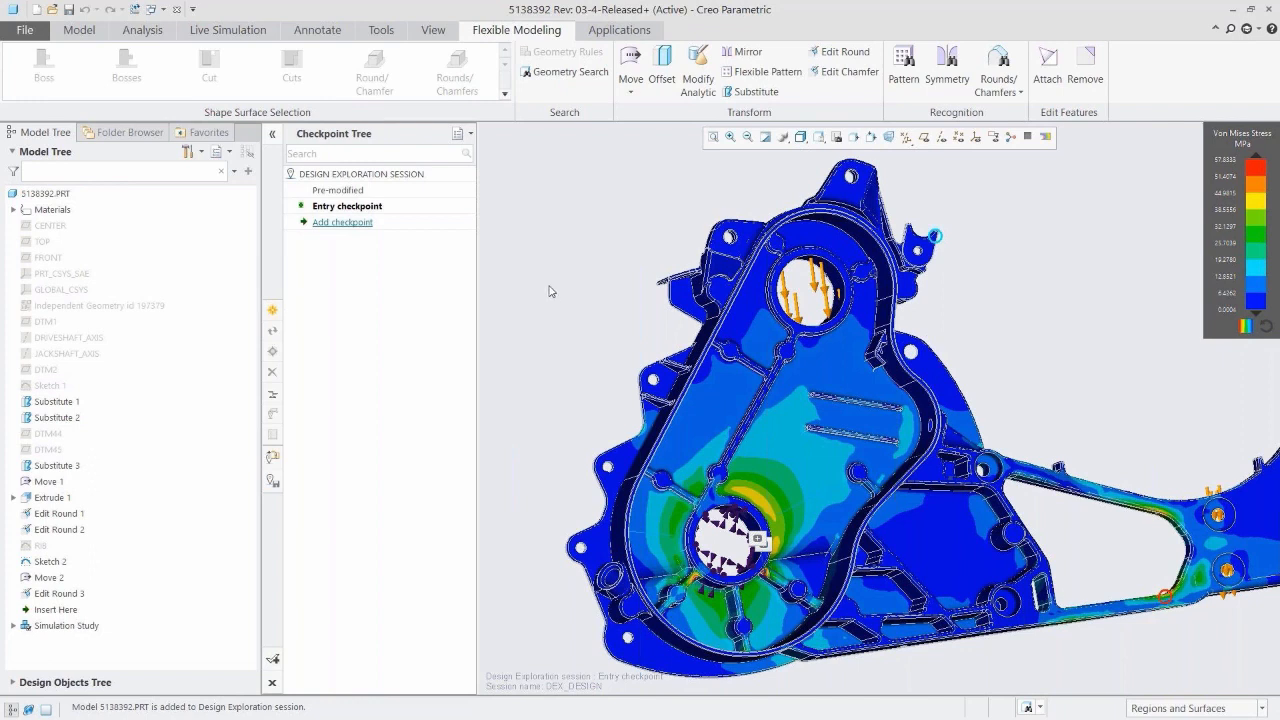
- Probe the simulated stress on the casing wall just beside the large lower bore, save the point probe under its default name, and raise its label
left_click(227, 31)
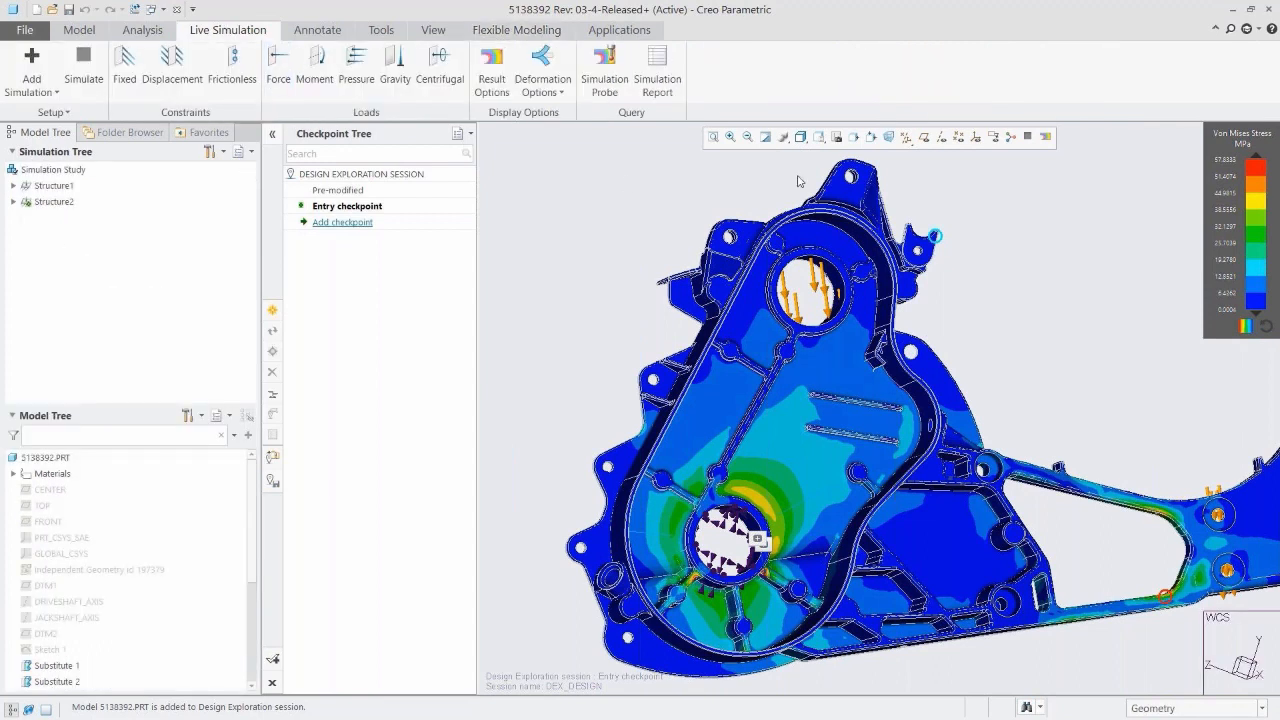
left_click(818, 137)
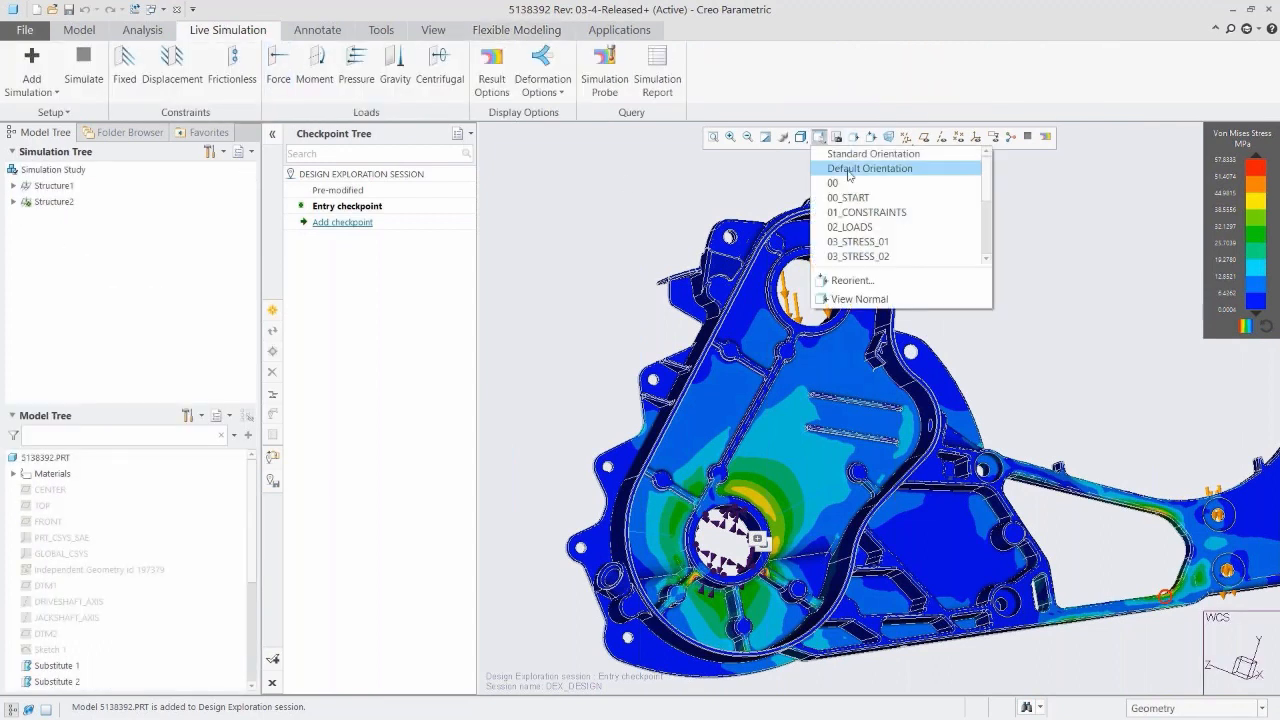
scroll(982, 196, "down", 3)
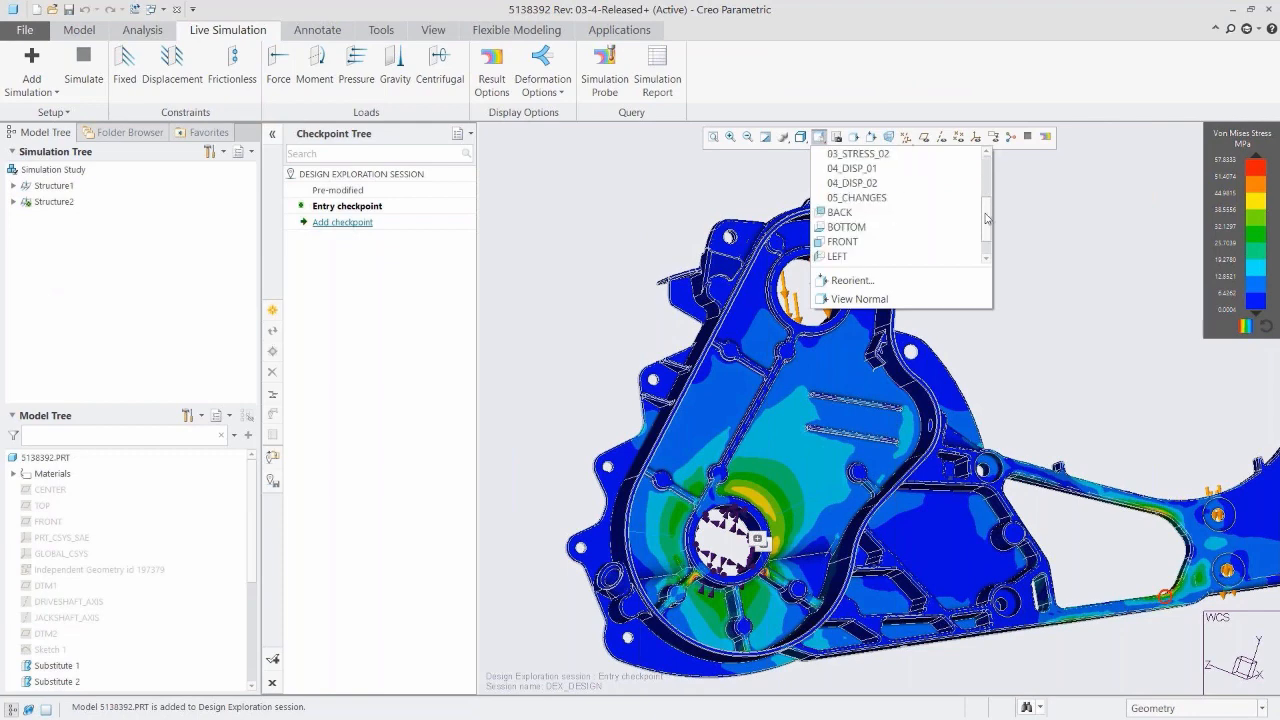
left_click(891, 199)
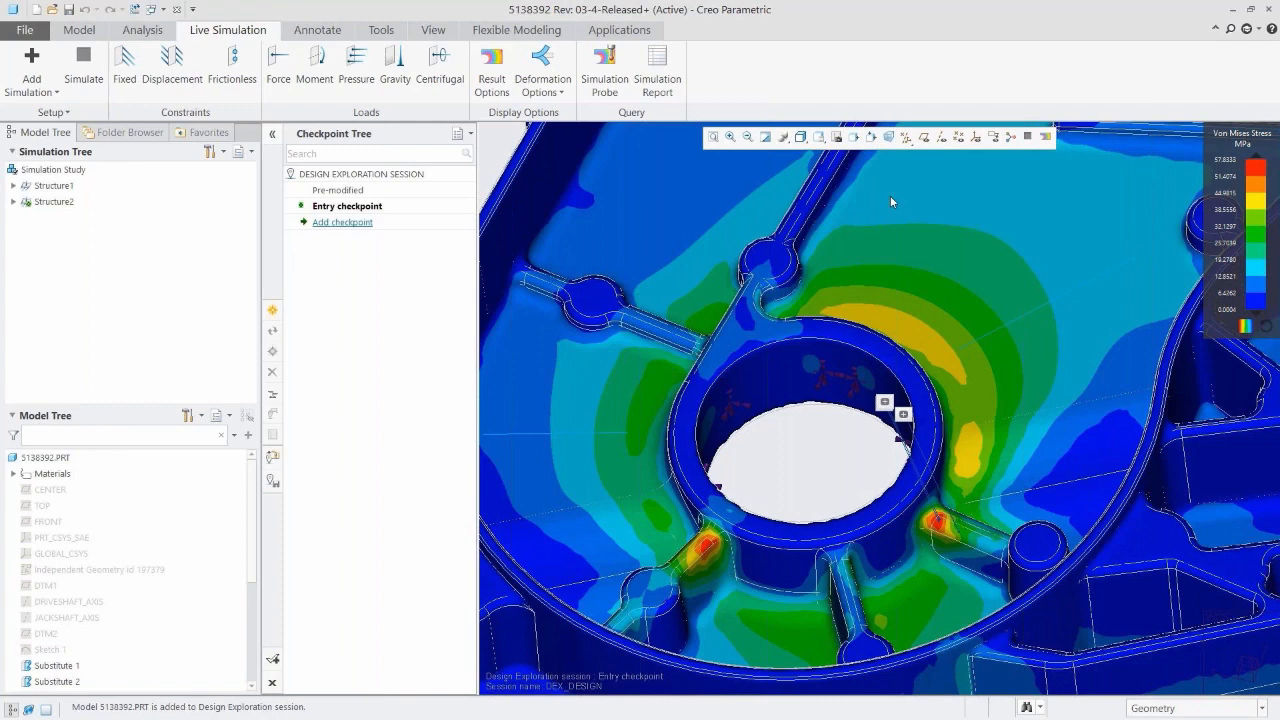
left_click(604, 70)
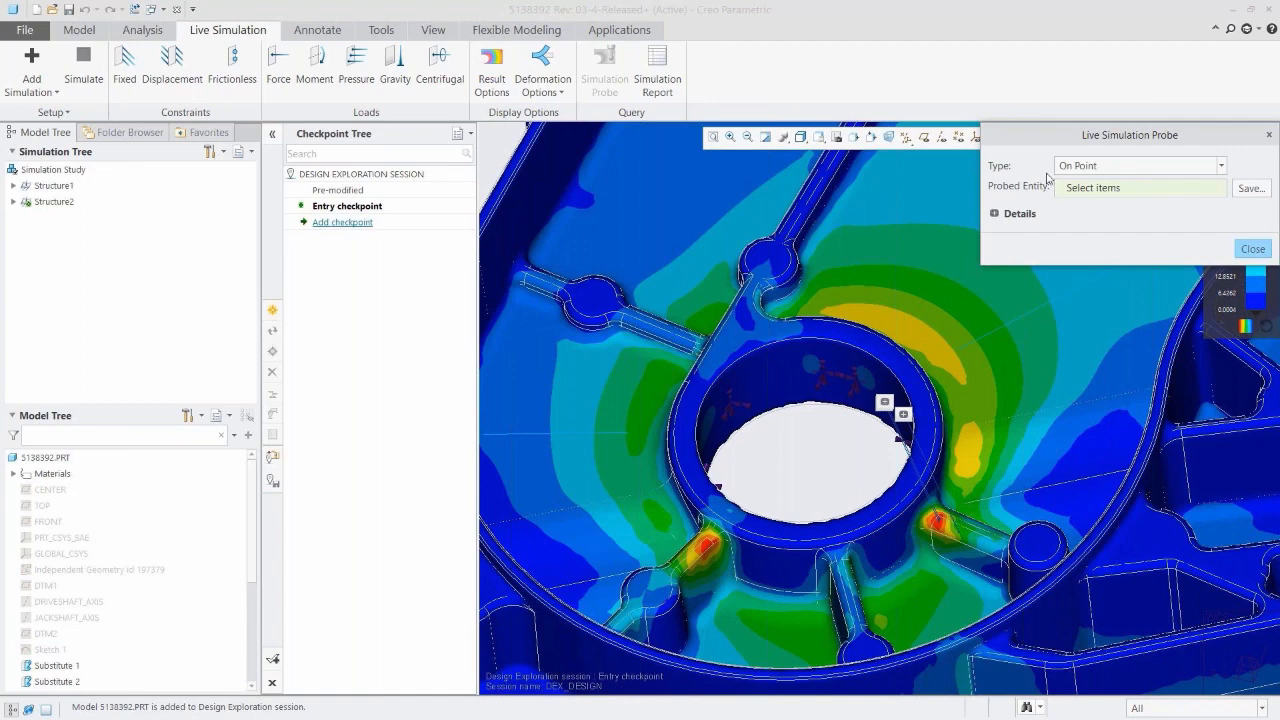
left_click(970, 312)
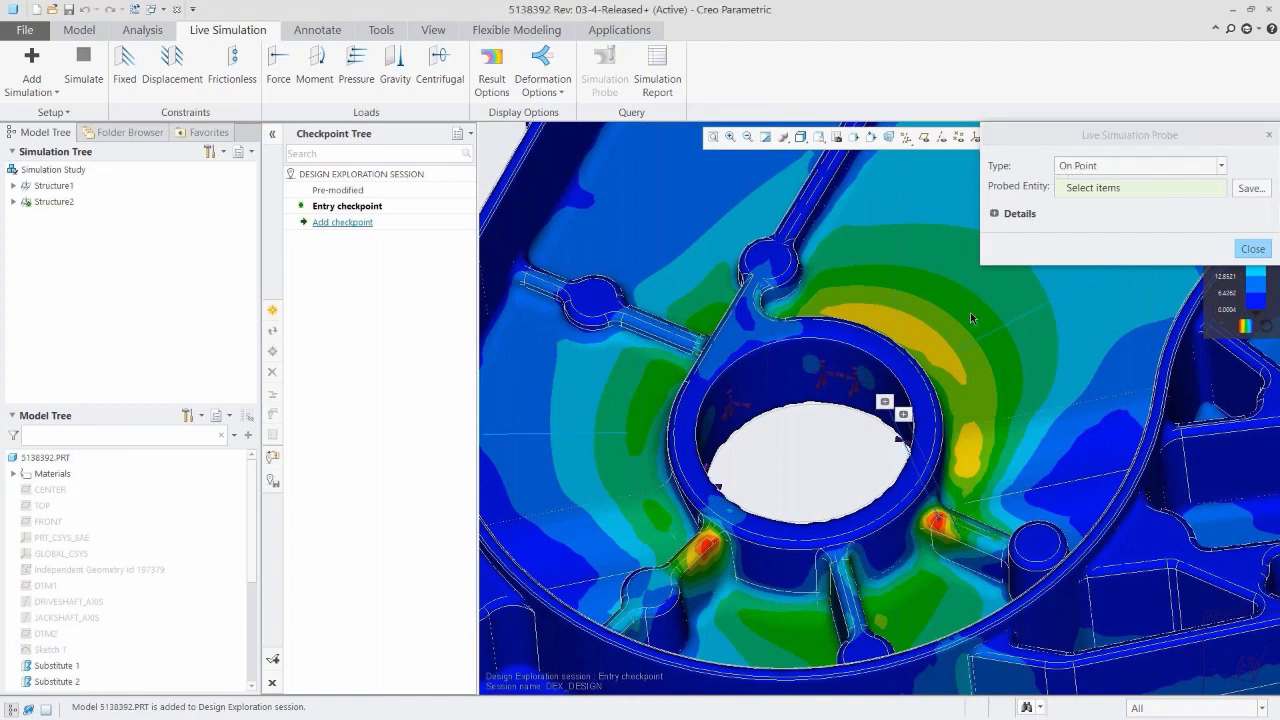
left_click(1249, 188)
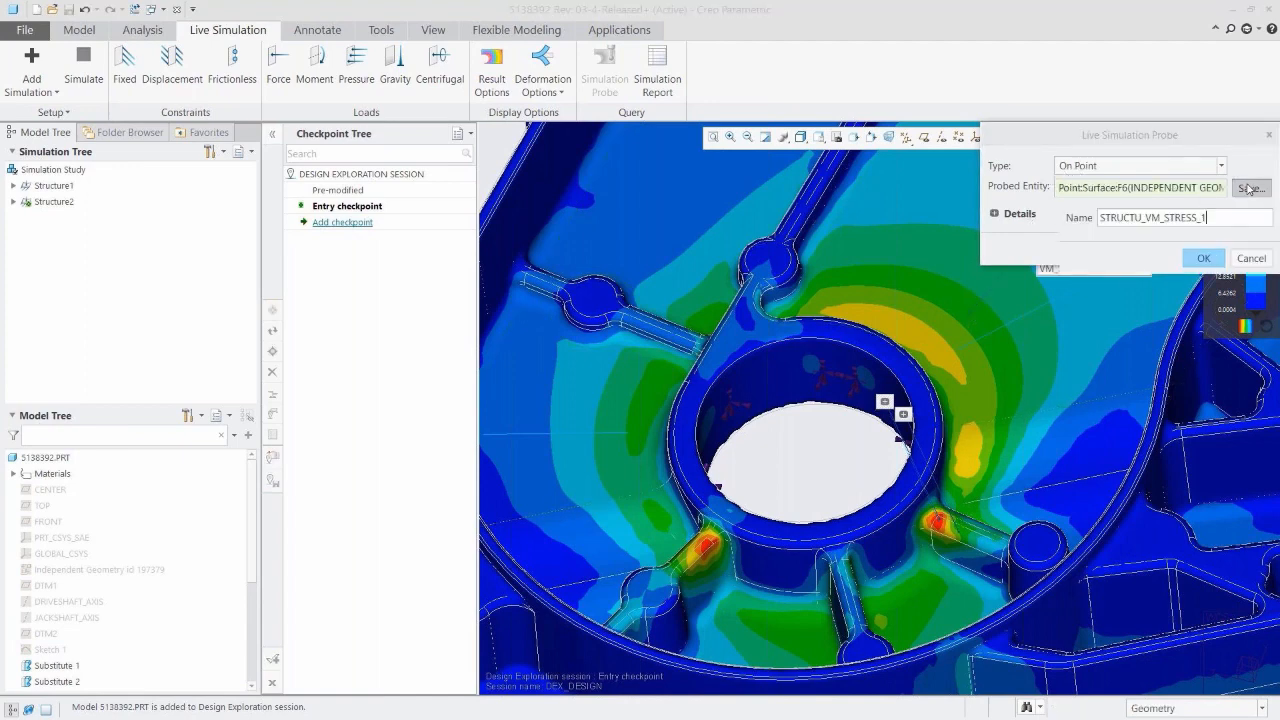
left_click(1204, 259)
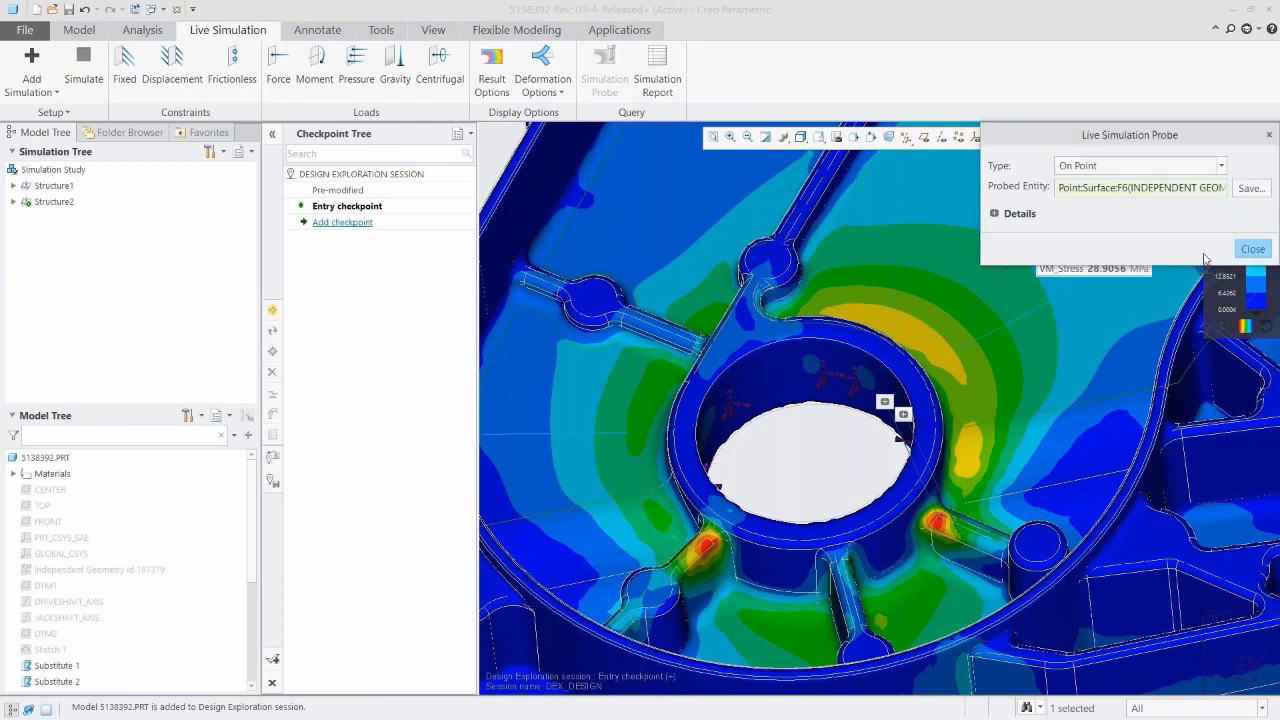
left_click_drag(1096, 258, 1108, 185)
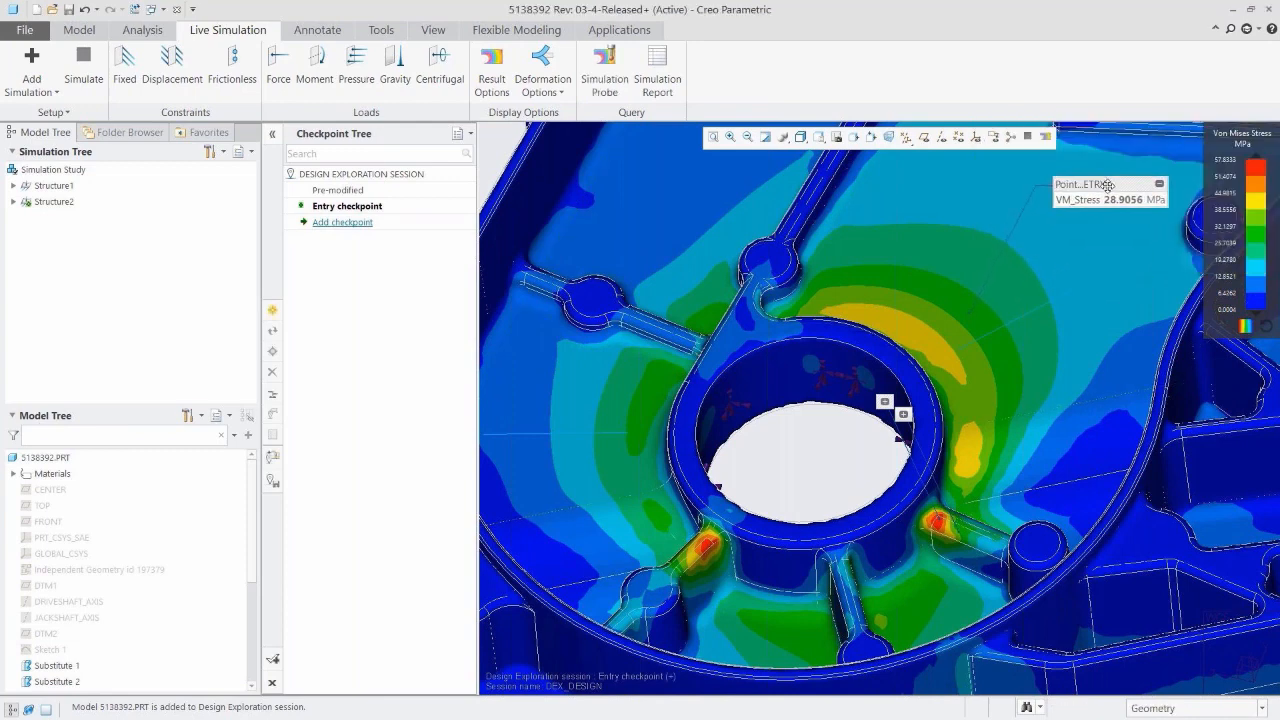
- Create a trajectory rib from Sketch 2 with a width of 5, adding draft and rounding its internal and exposed edges
left_click(79, 31)
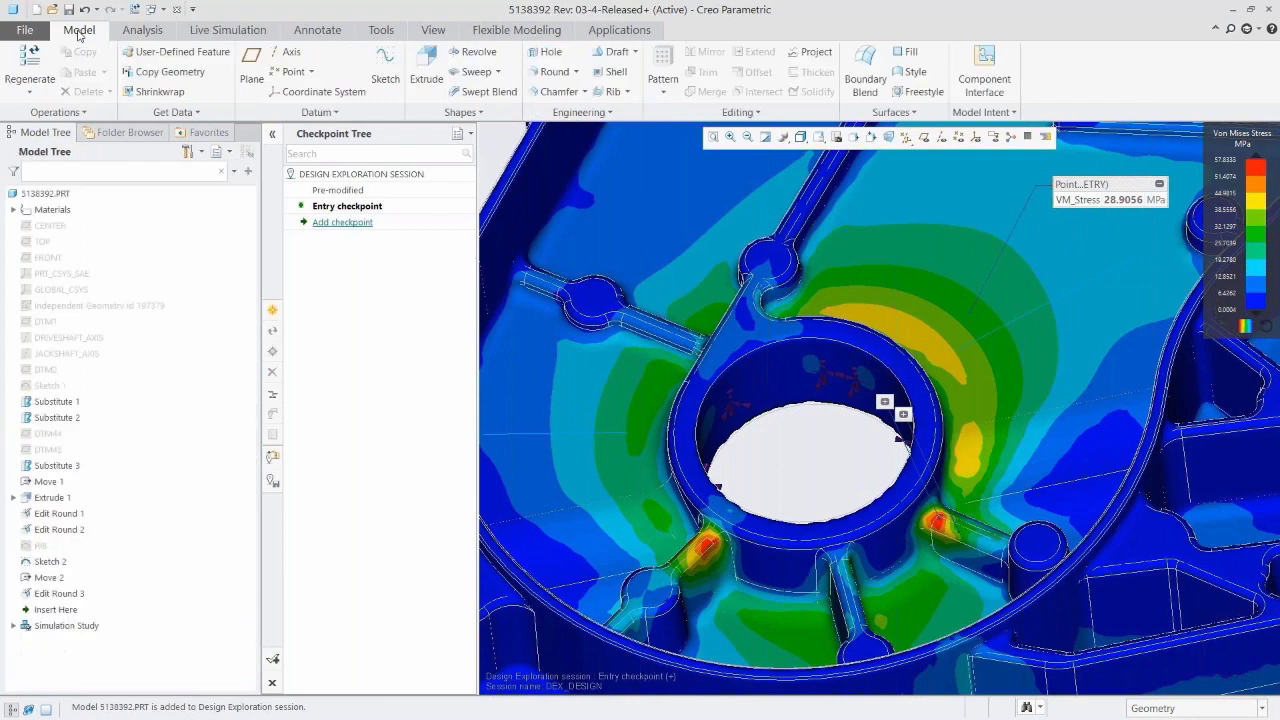
left_click(525, 436)
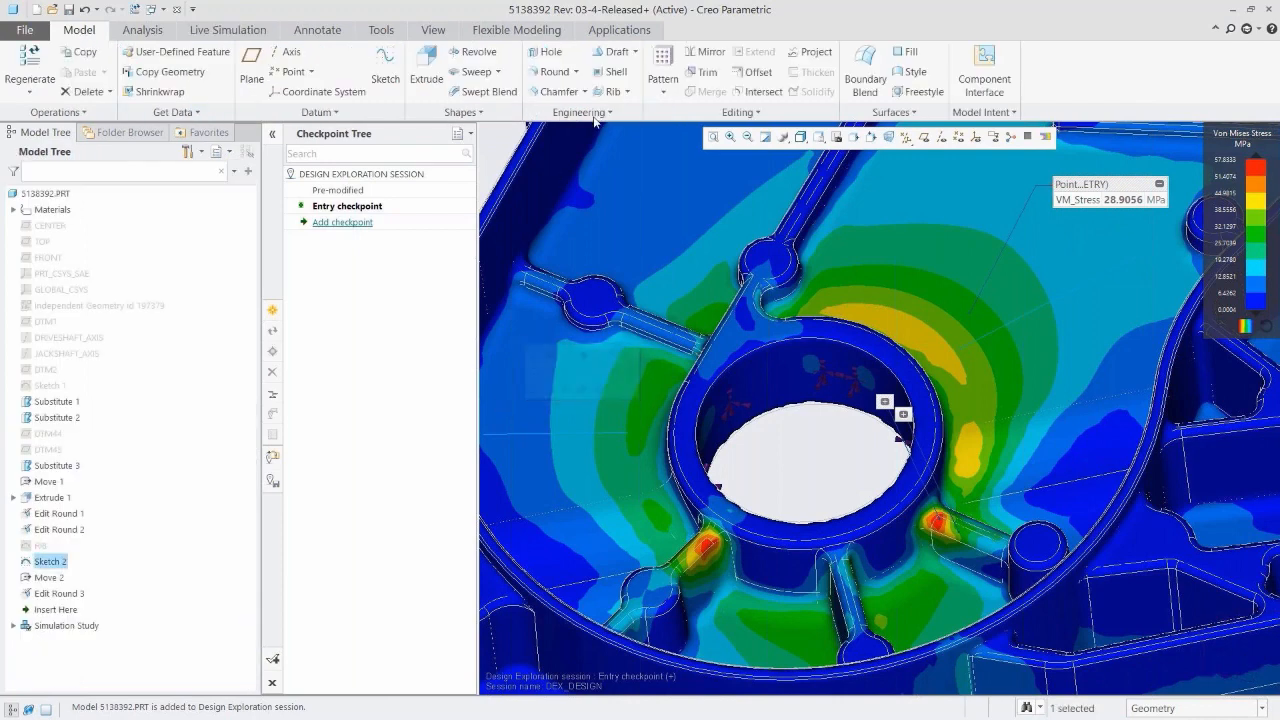
left_click(626, 91)
left_click(645, 115)
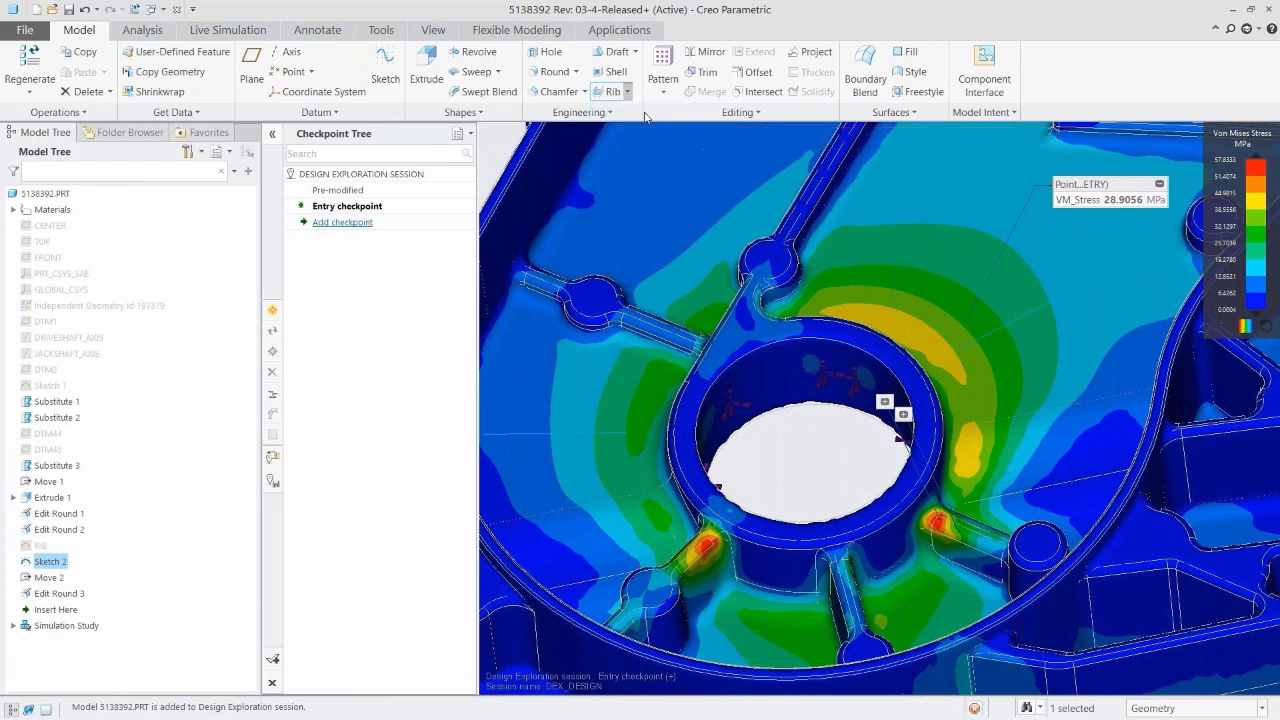
double_click(95, 71)
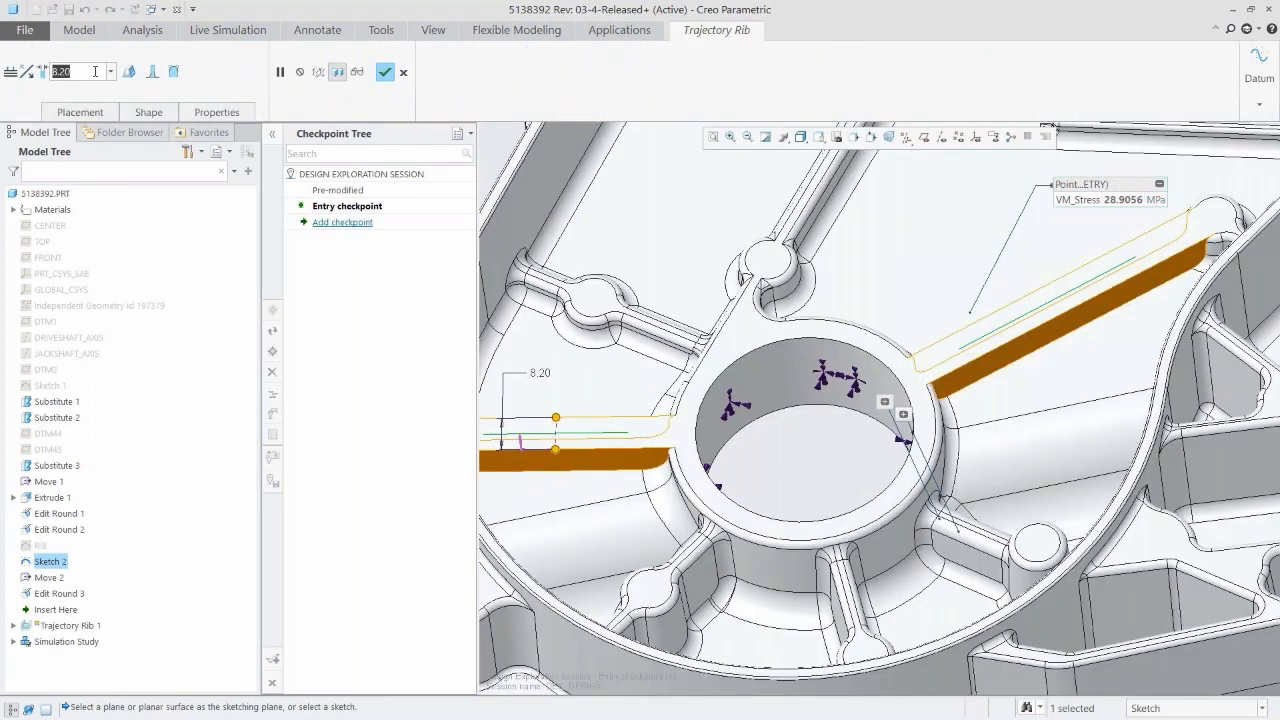
type("5")
key("Return")
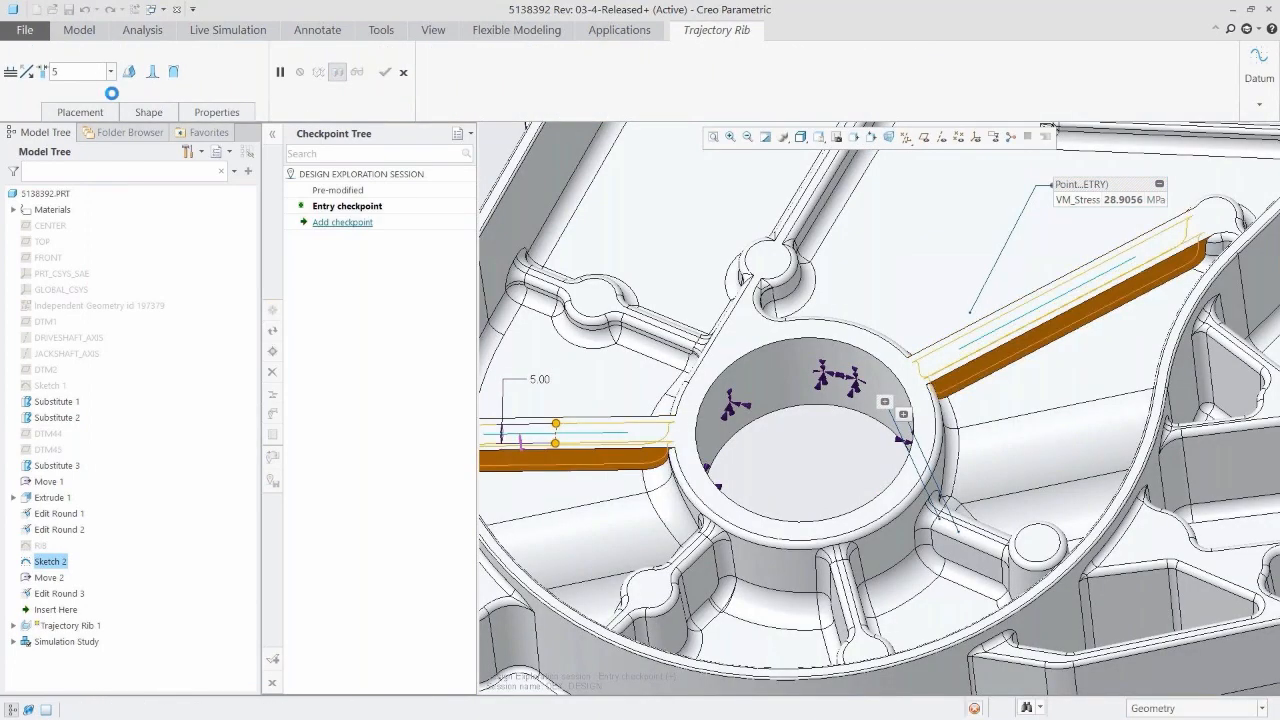
left_click(128, 71)
left_click(152, 71)
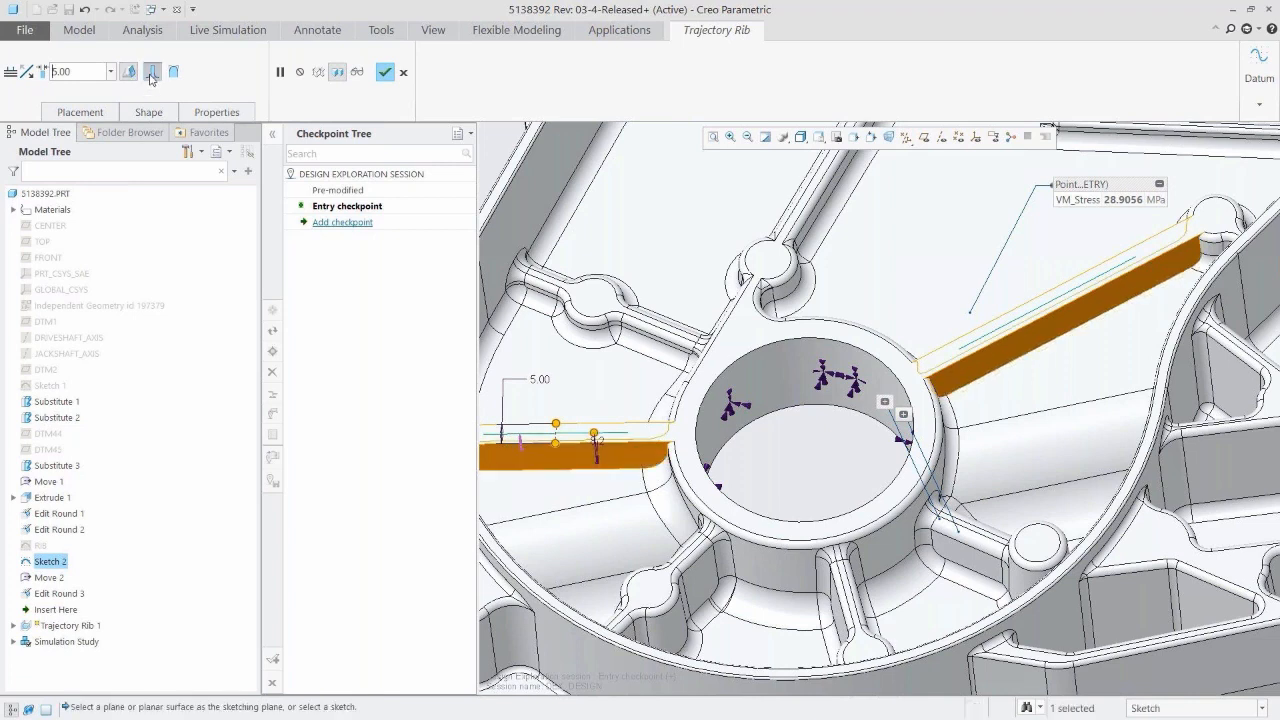
left_click(174, 74)
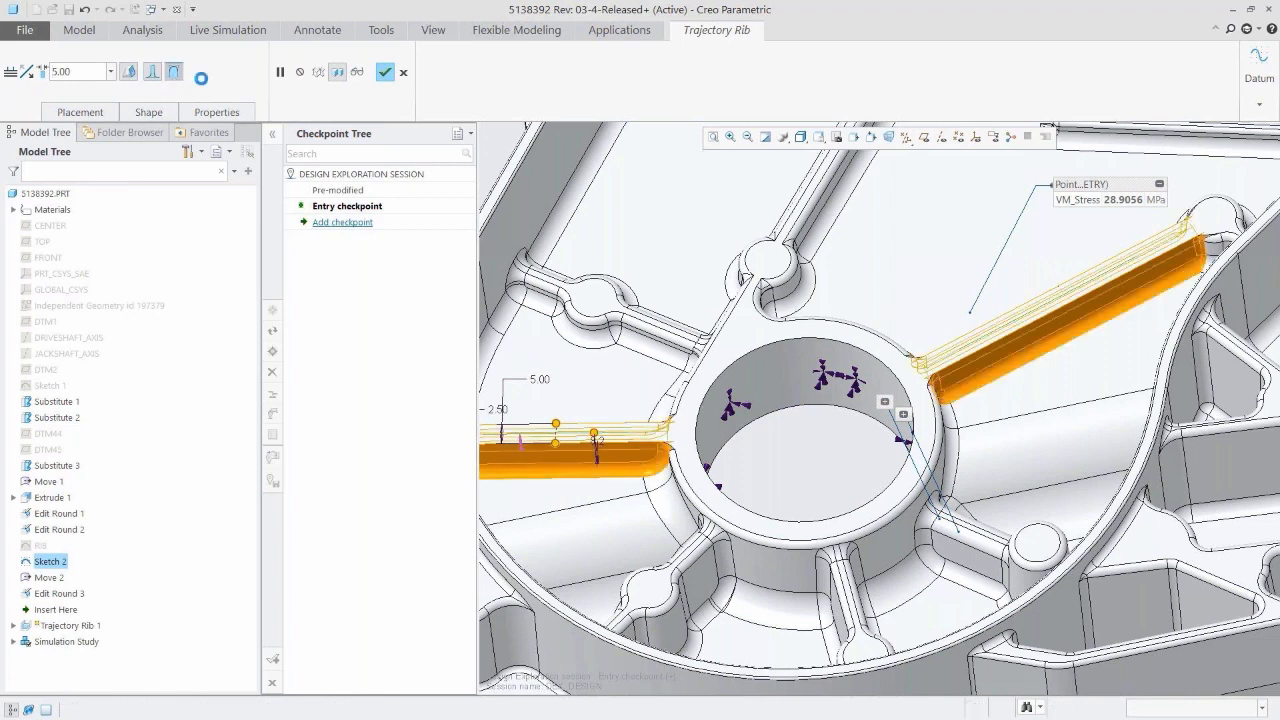
left_click(385, 72)
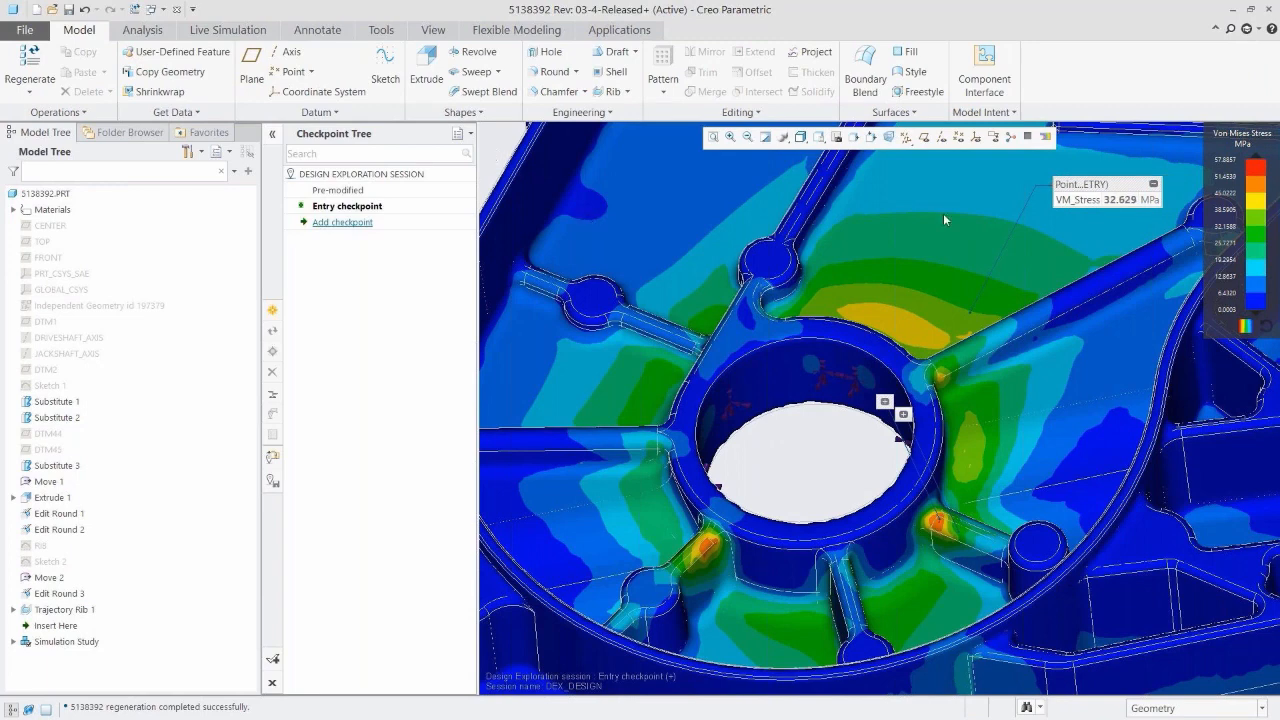
- Show the whole part in the saved 03_STRESS_01 view and record the rib design as a new checkpoint with default properties
left_click(819, 137)
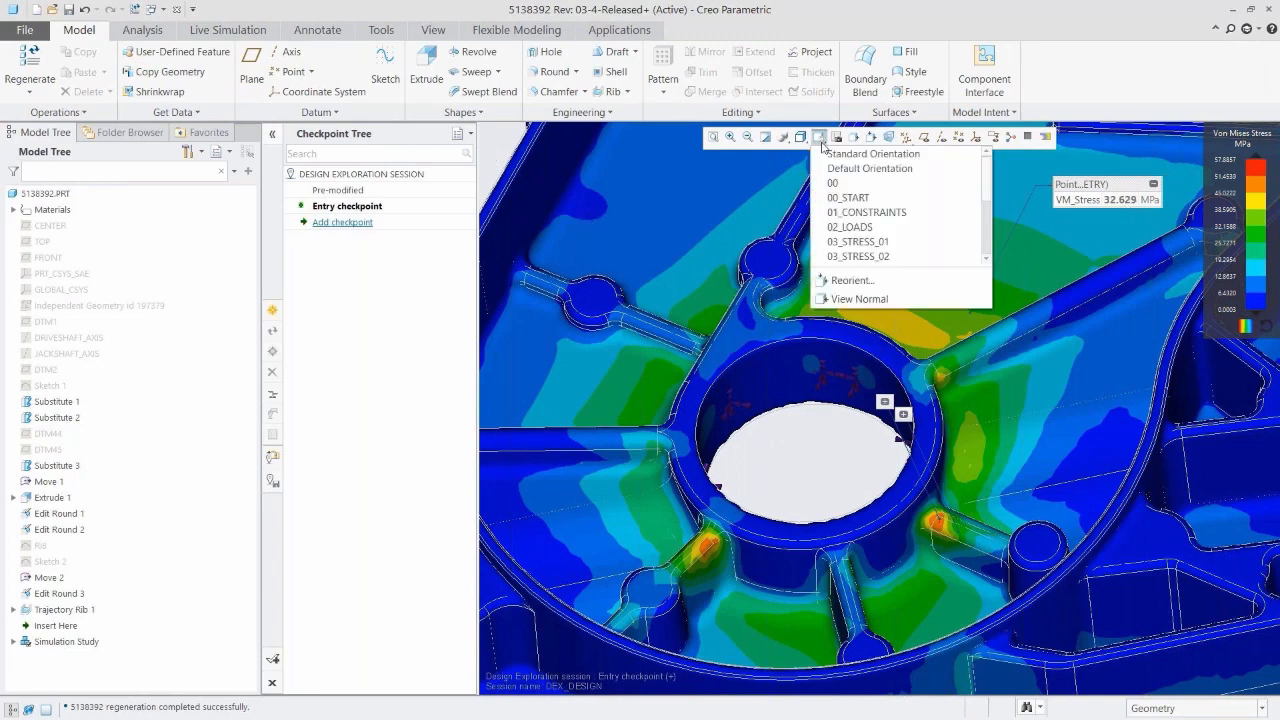
left_click(880, 240)
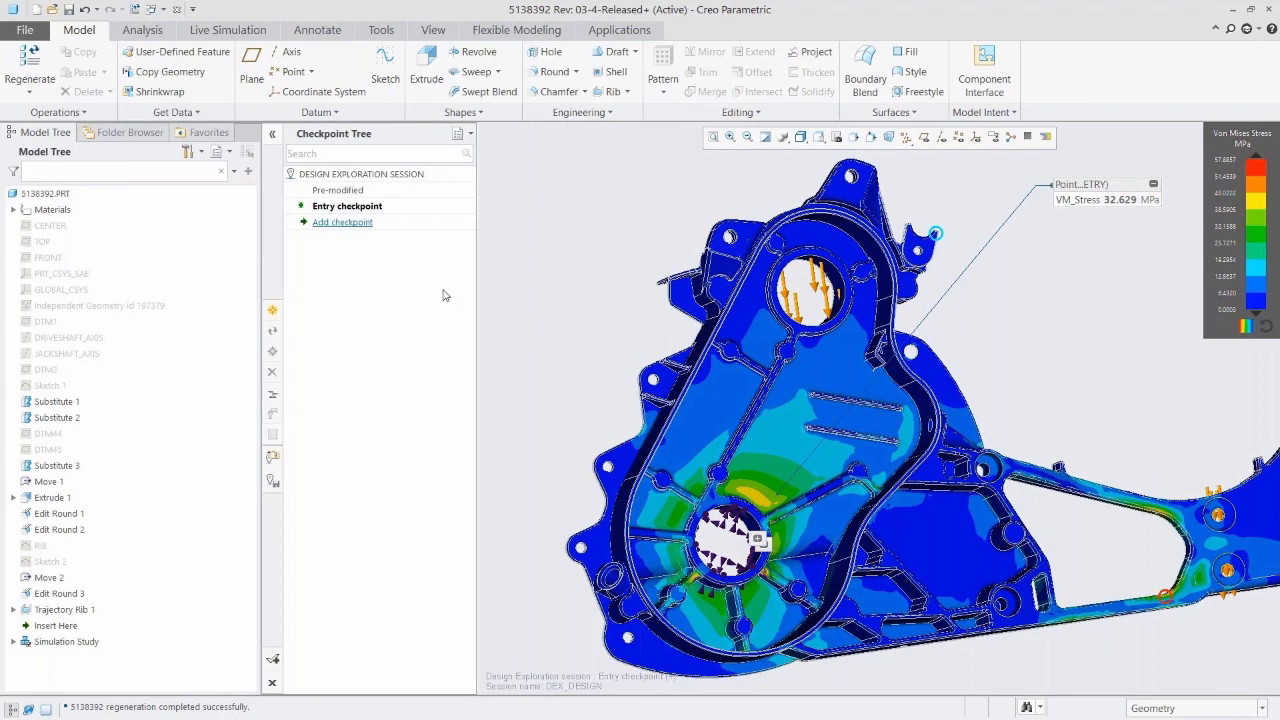
left_click(273, 311)
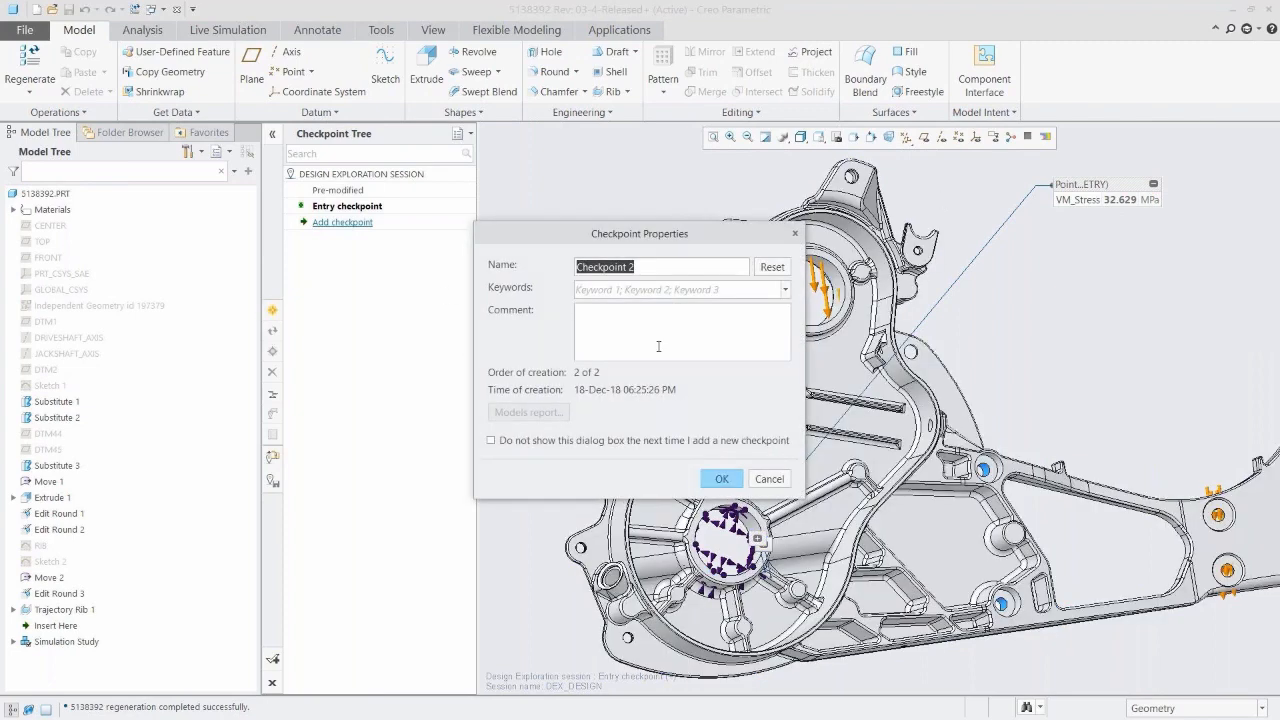
left_click(721, 480)
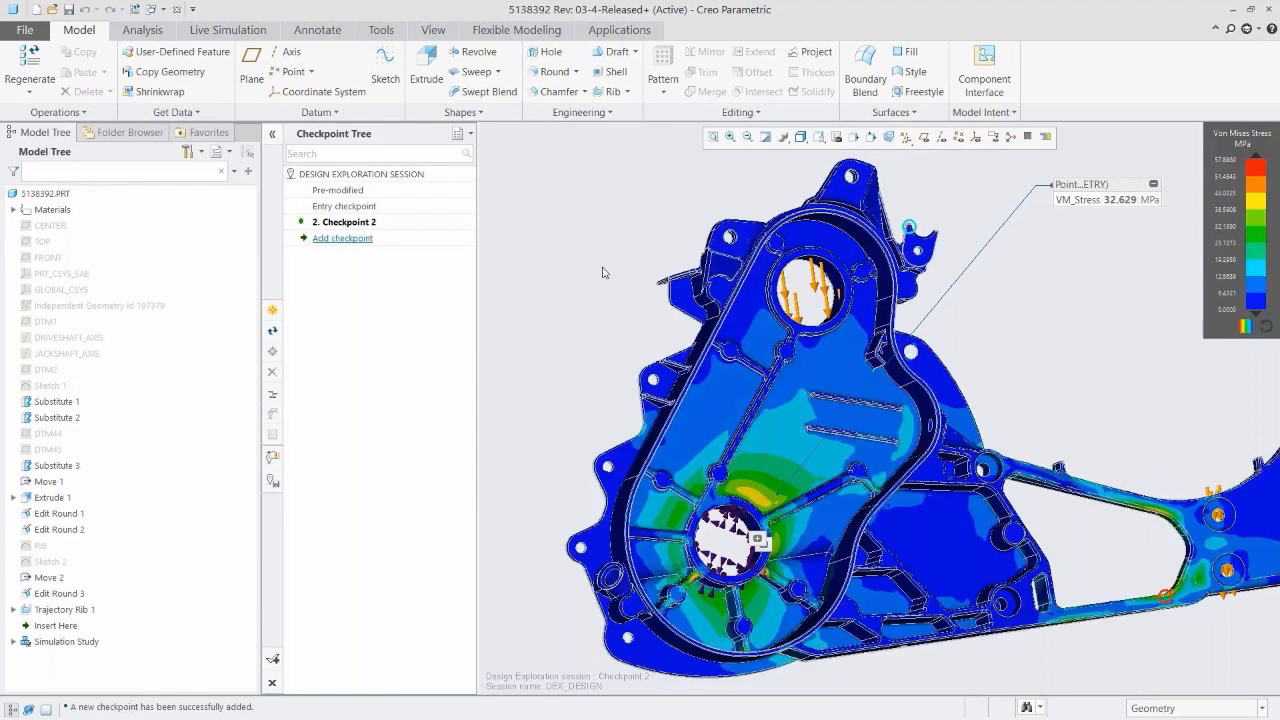
- Close the Design Exploration session without saving it
left_click(272, 684)
left_click(476, 347)
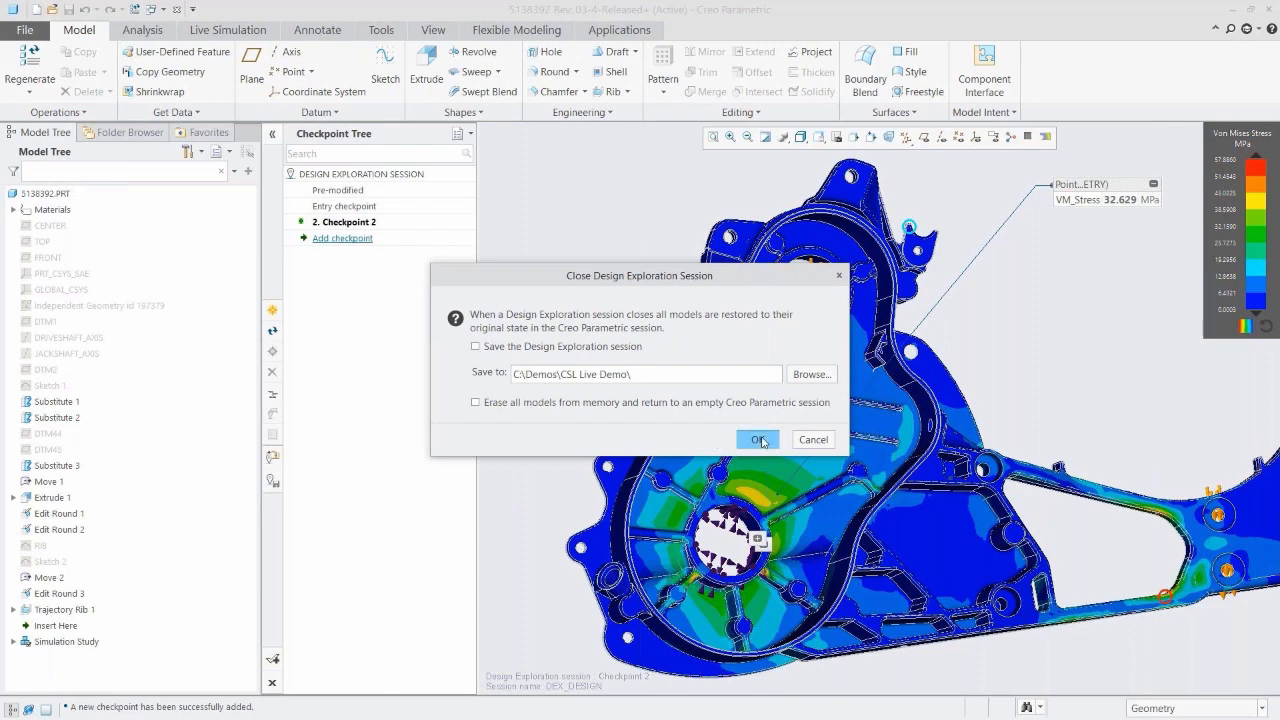
left_click(759, 440)
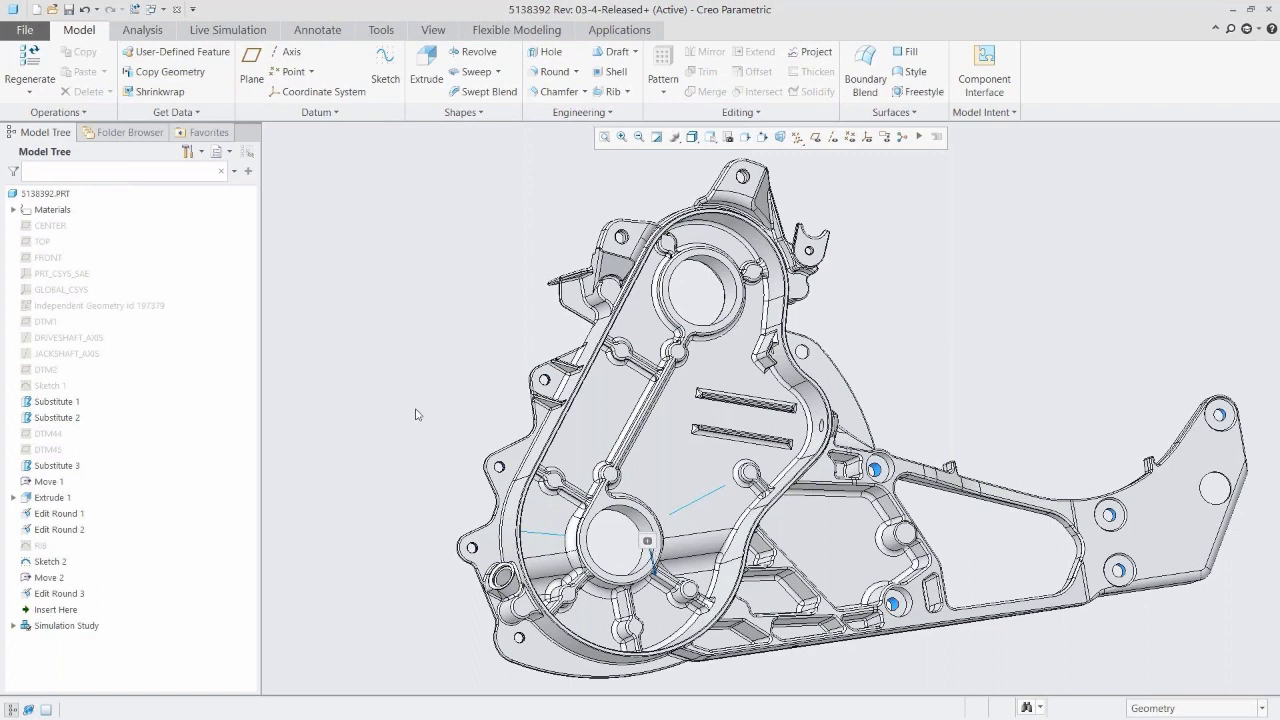
- Delete all analyses from part 5138392 and close its window
left_click(143, 30)
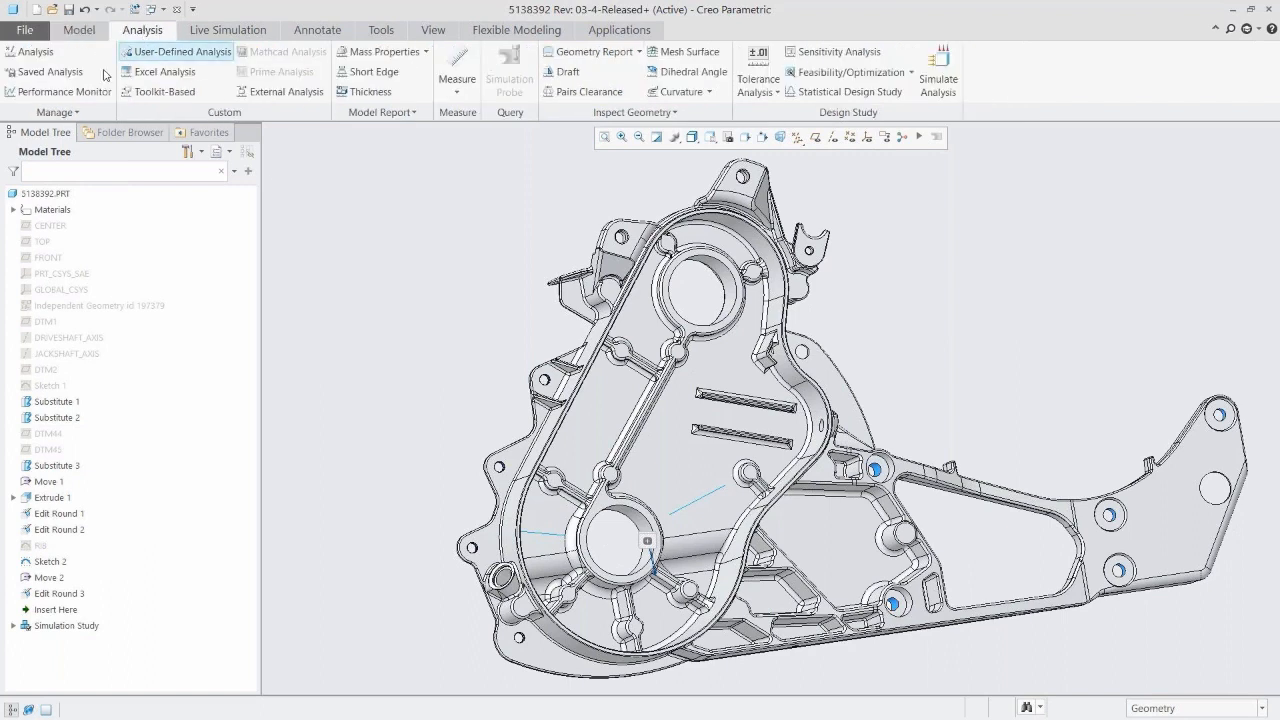
left_click(58, 112)
mouse_move(74, 169)
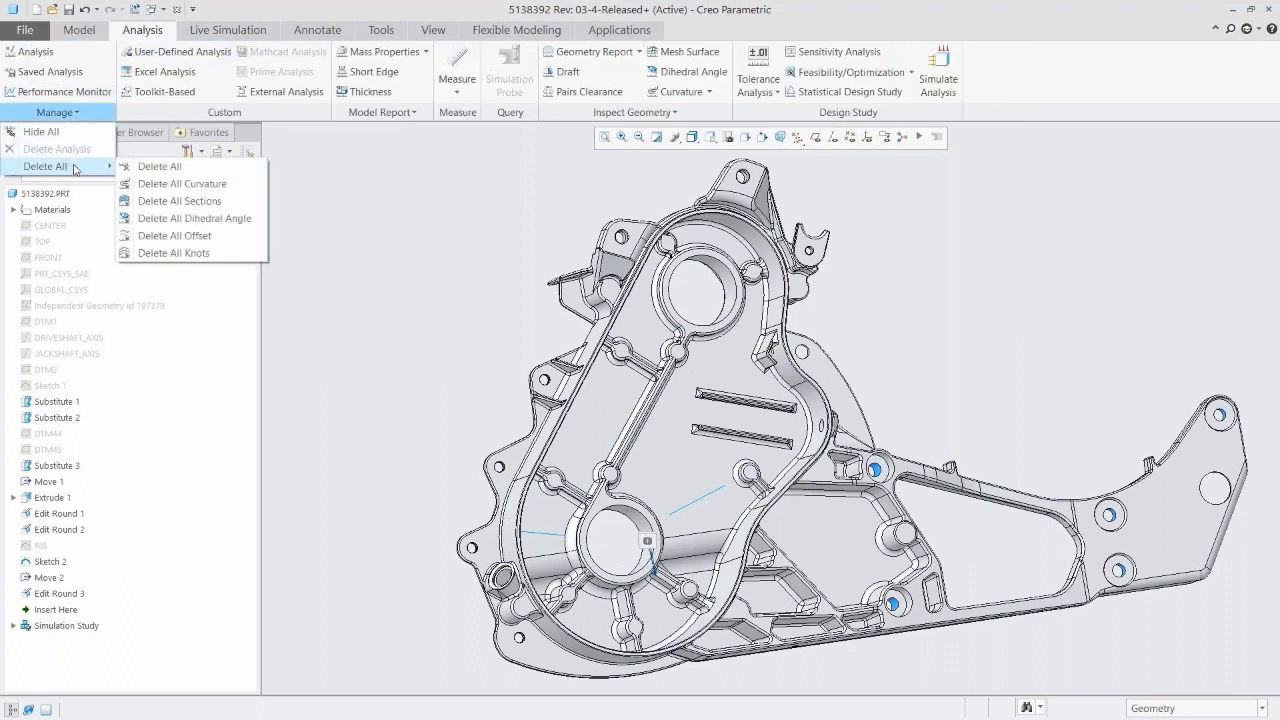
left_click(170, 172)
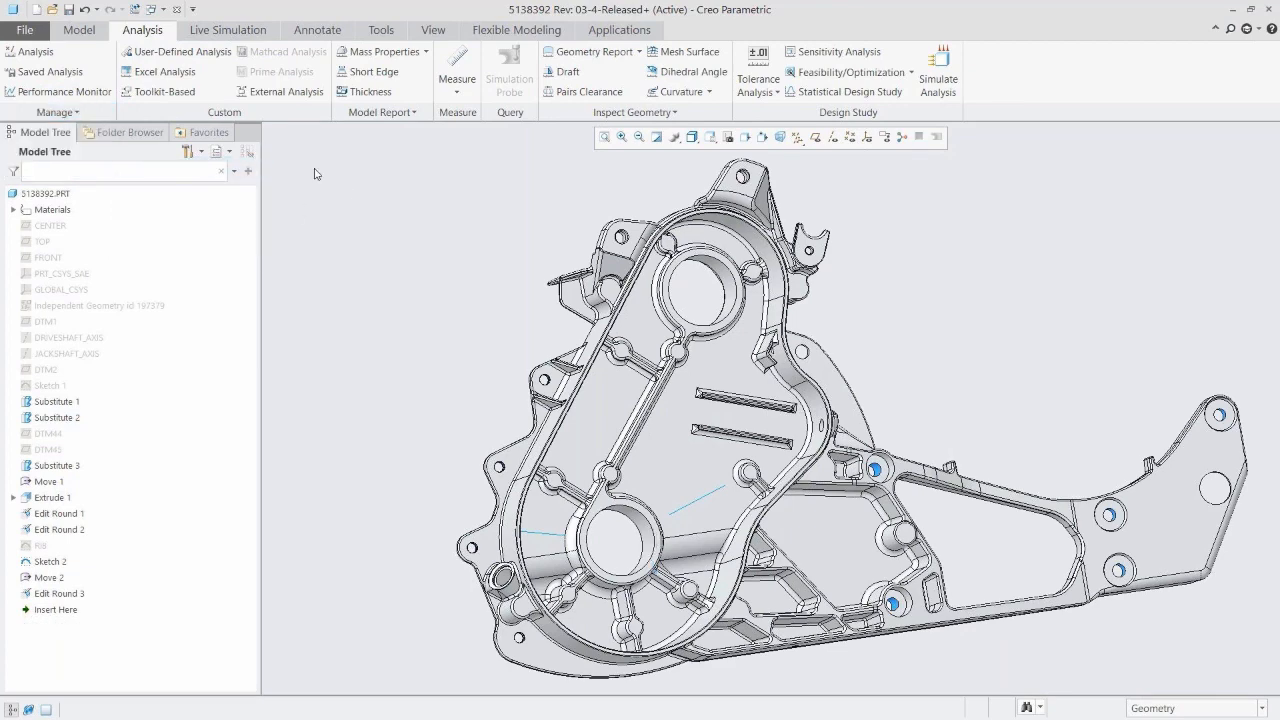
left_click(177, 10)
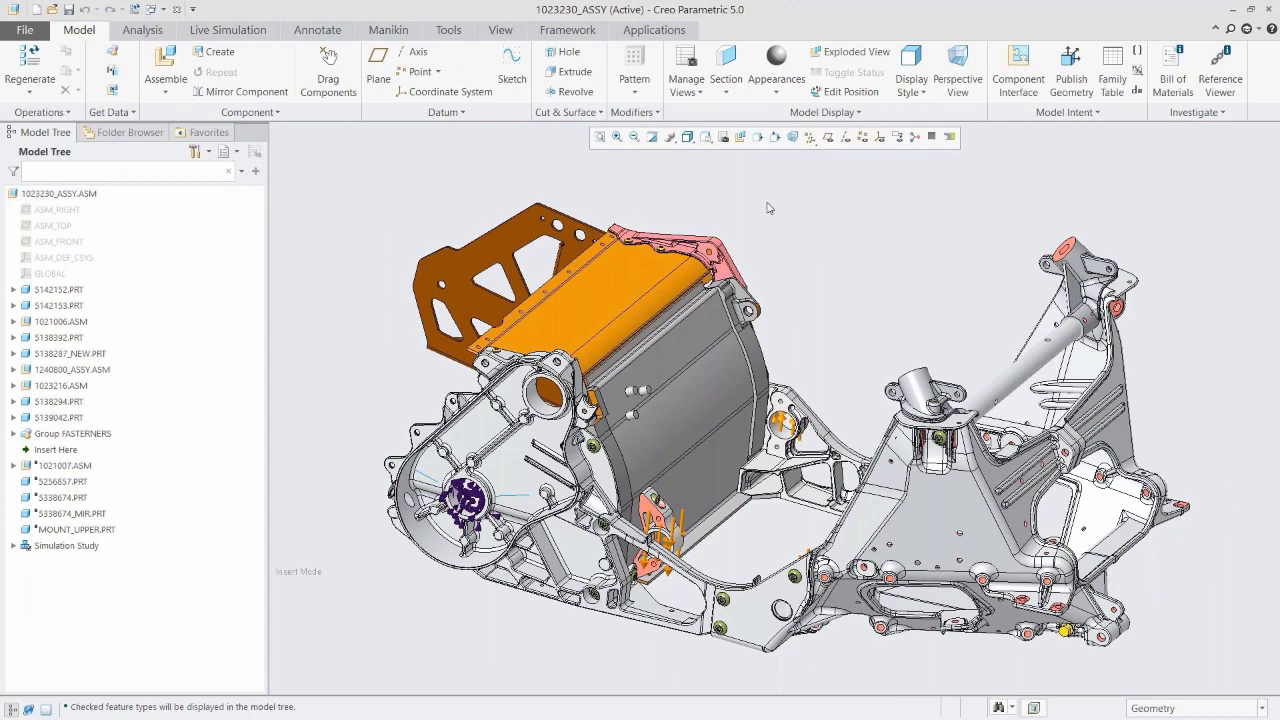
- Expand the Test_Analysis simulation of 1023230_ASSY with its constraints and loads, and examine where the Fixed1 constraint is applied
left_click(215, 30)
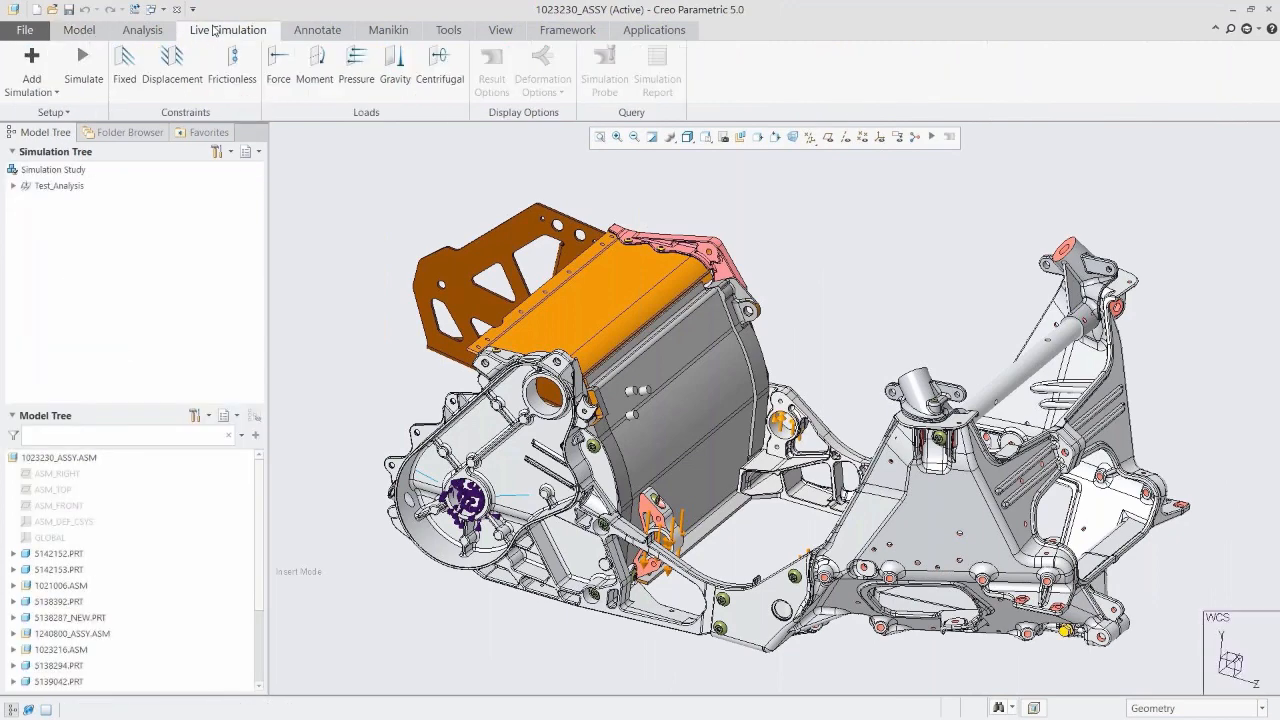
left_click(13, 187)
left_click(26, 201)
left_click(26, 233)
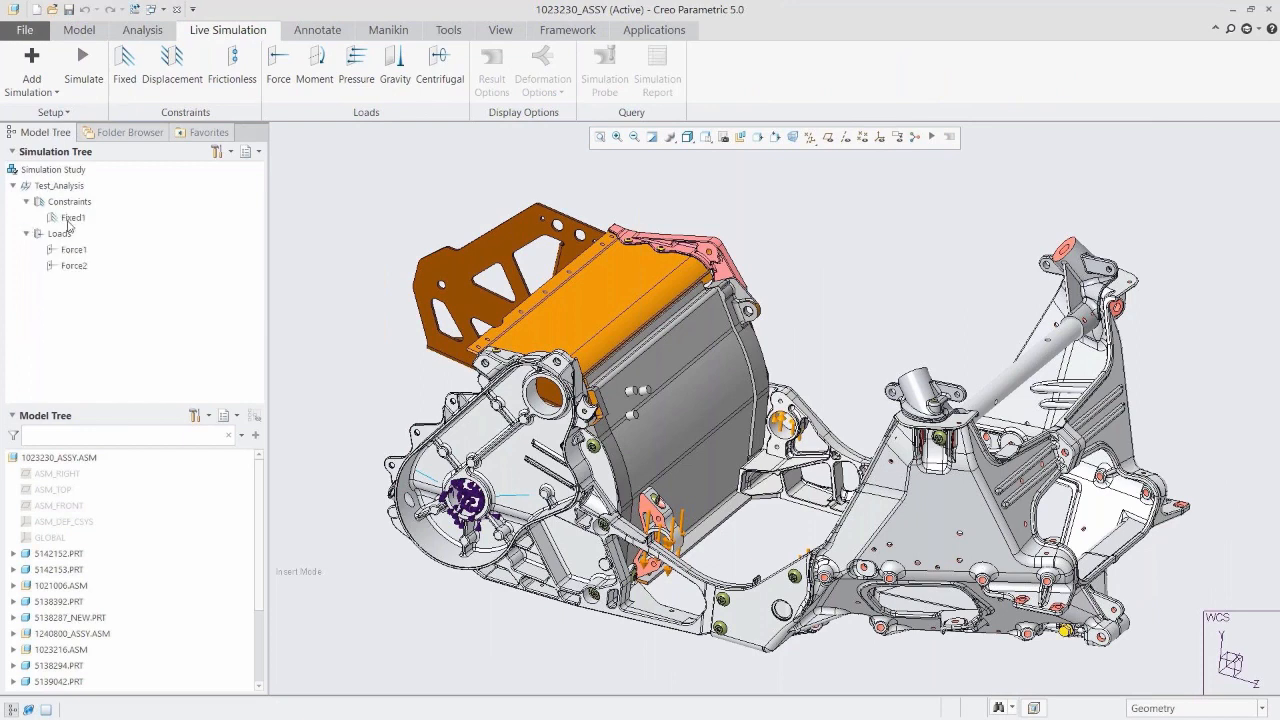
left_click(73, 217)
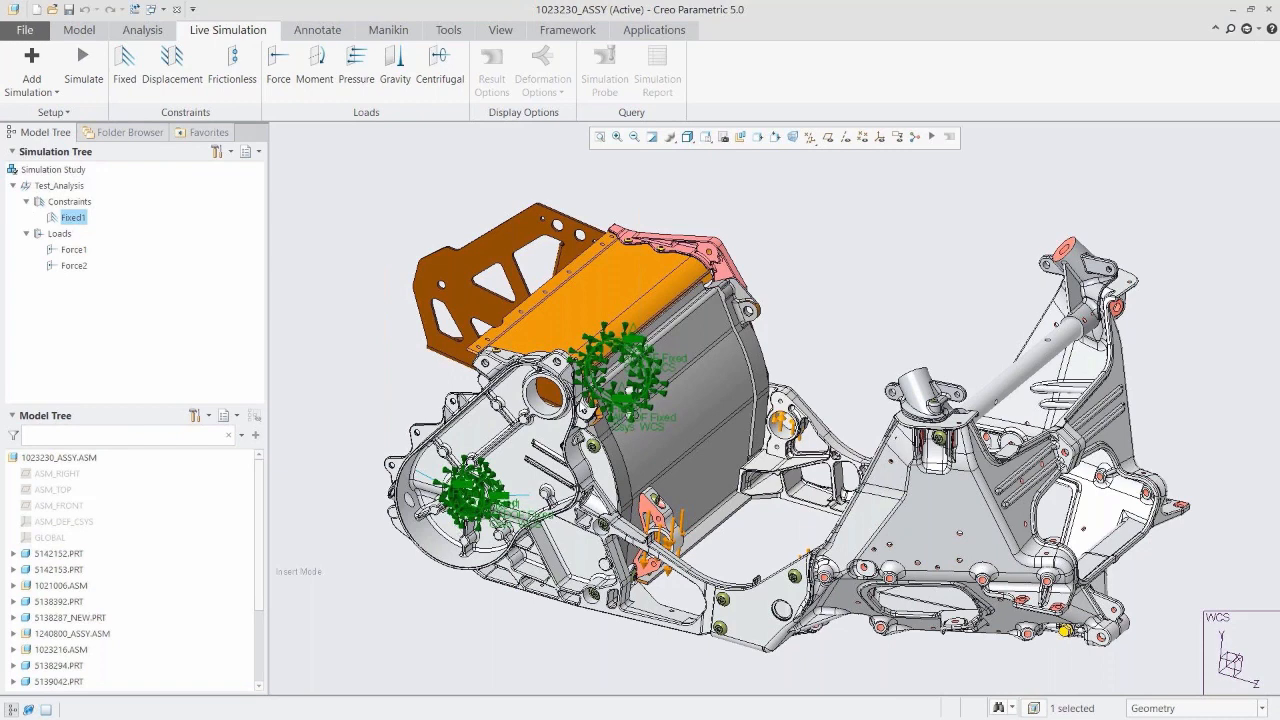
left_click(351, 338)
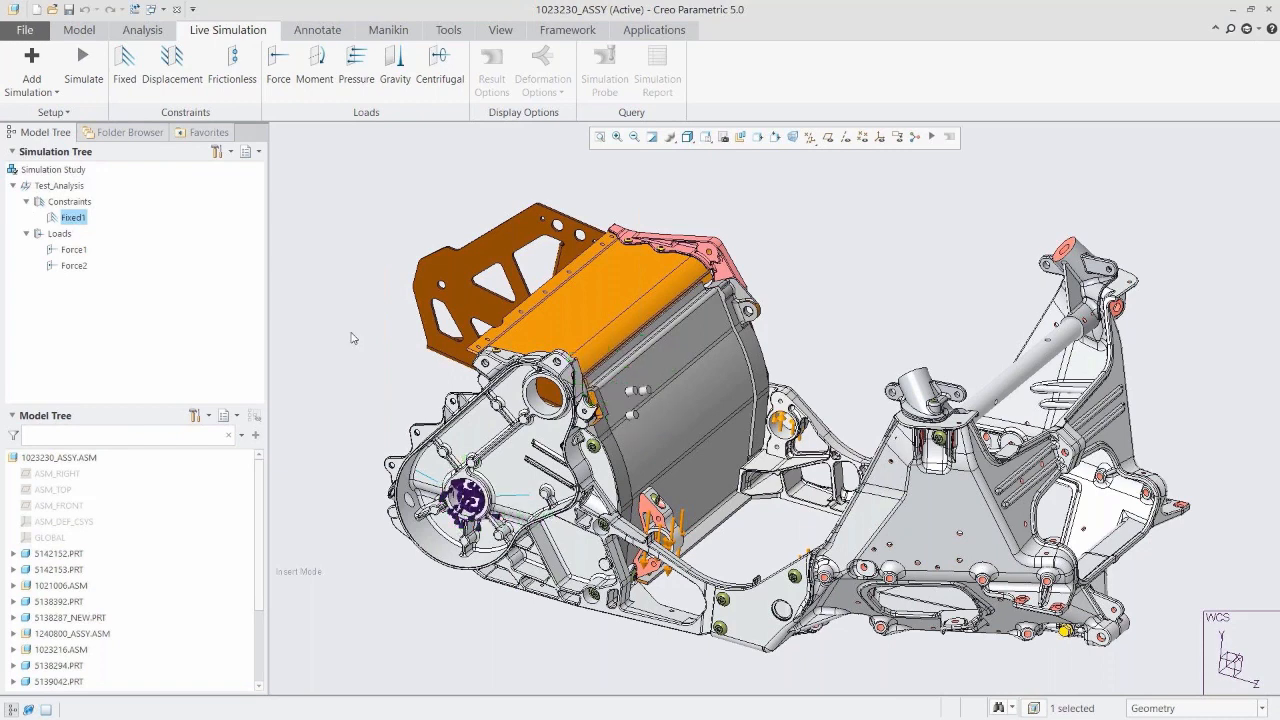
- Show the assembly in the saved 03_LOADS view and examine which holes carry the Force1 and Force2 loads
left_click(705, 137)
left_click(740, 256)
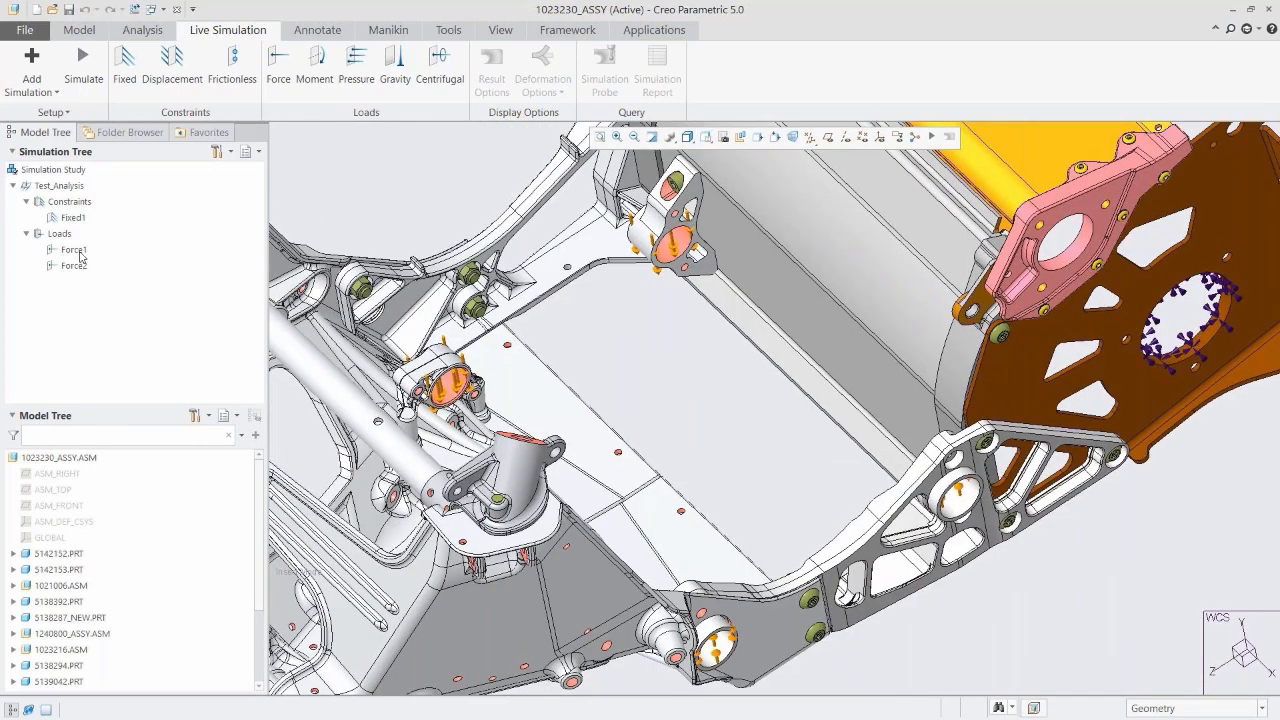
left_click(78, 252)
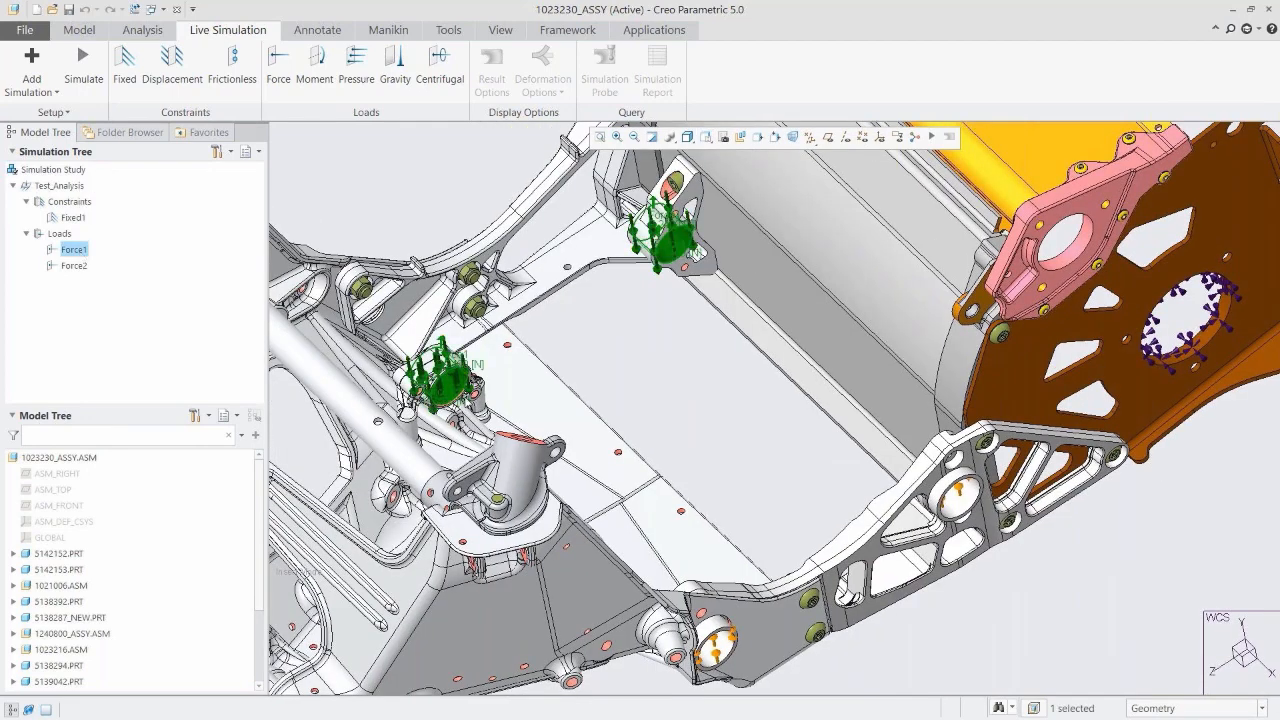
left_click(424, 208)
left_click(74, 266)
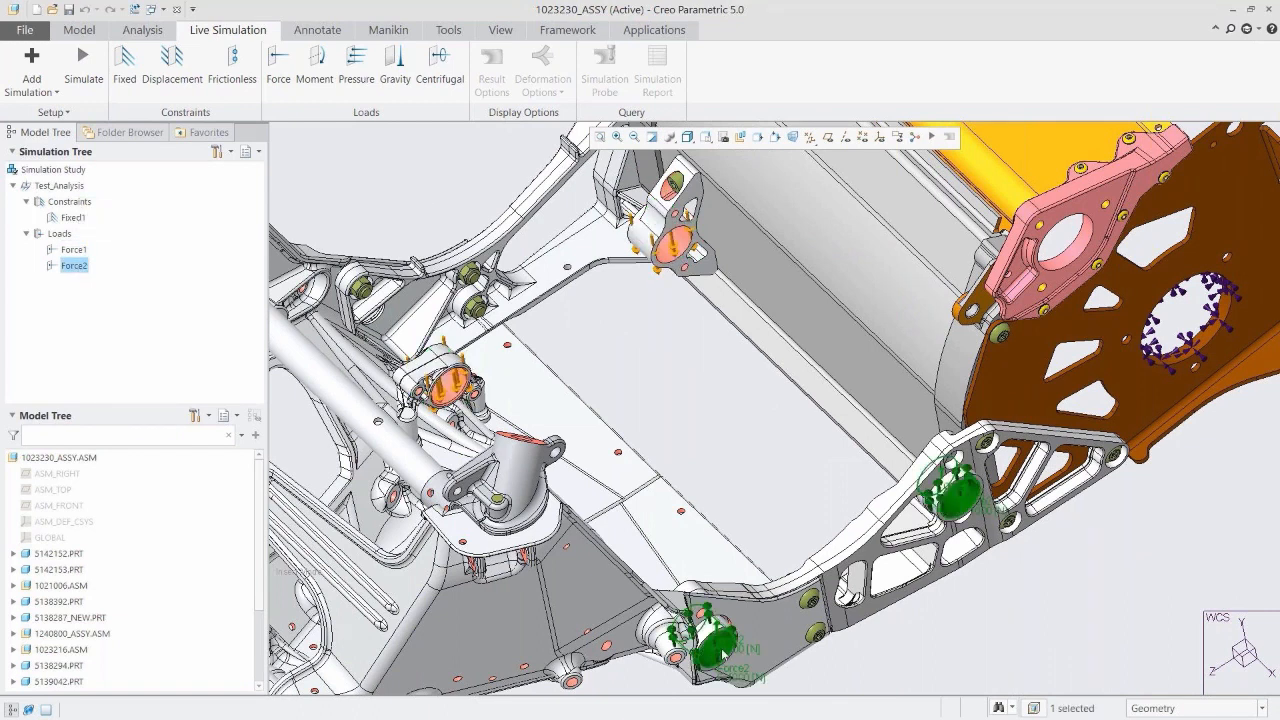
left_click(1017, 579)
- Show the assembly in the saved 00_START view and run the live simulation of Test_Analysis
left_click(707, 137)
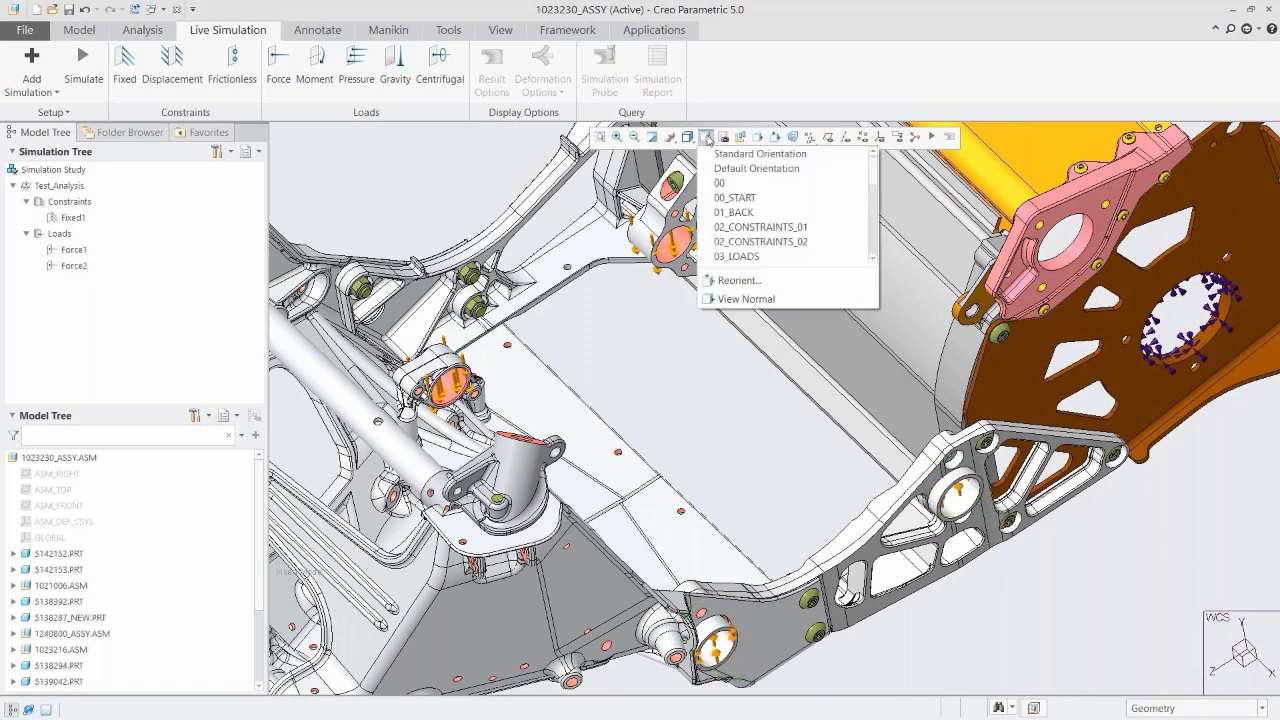
left_click(740, 199)
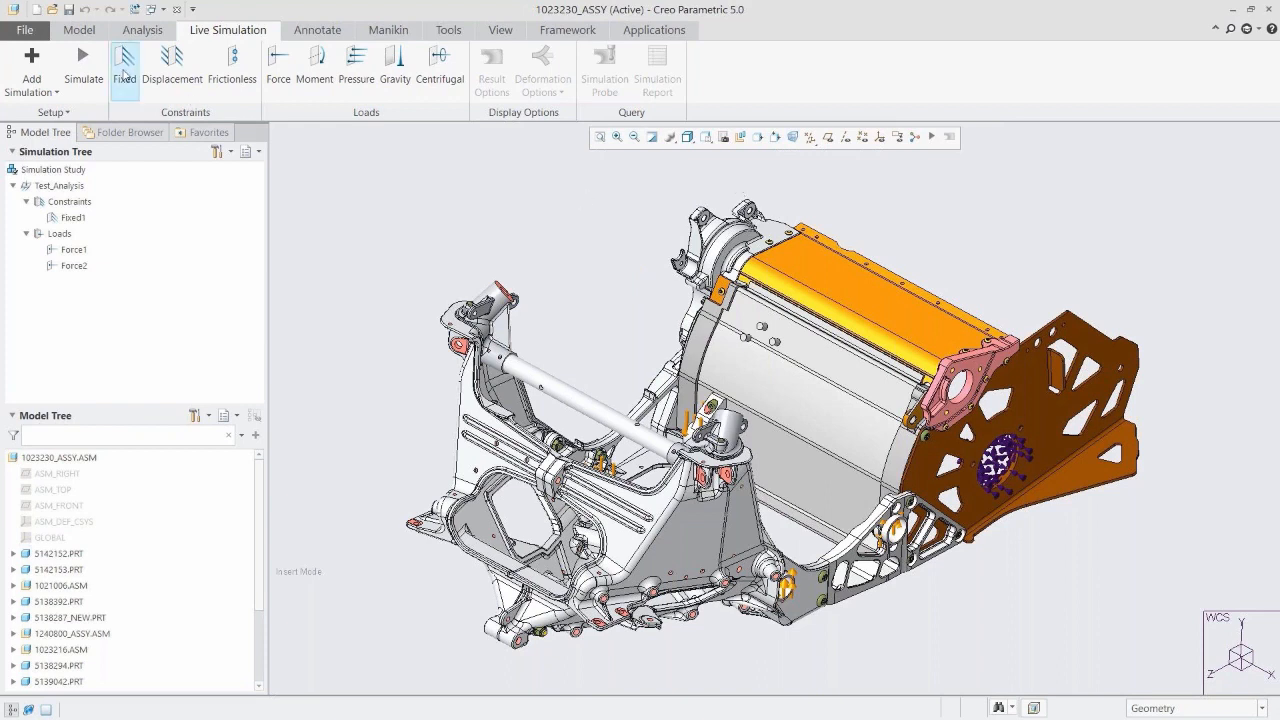
left_click(90, 64)
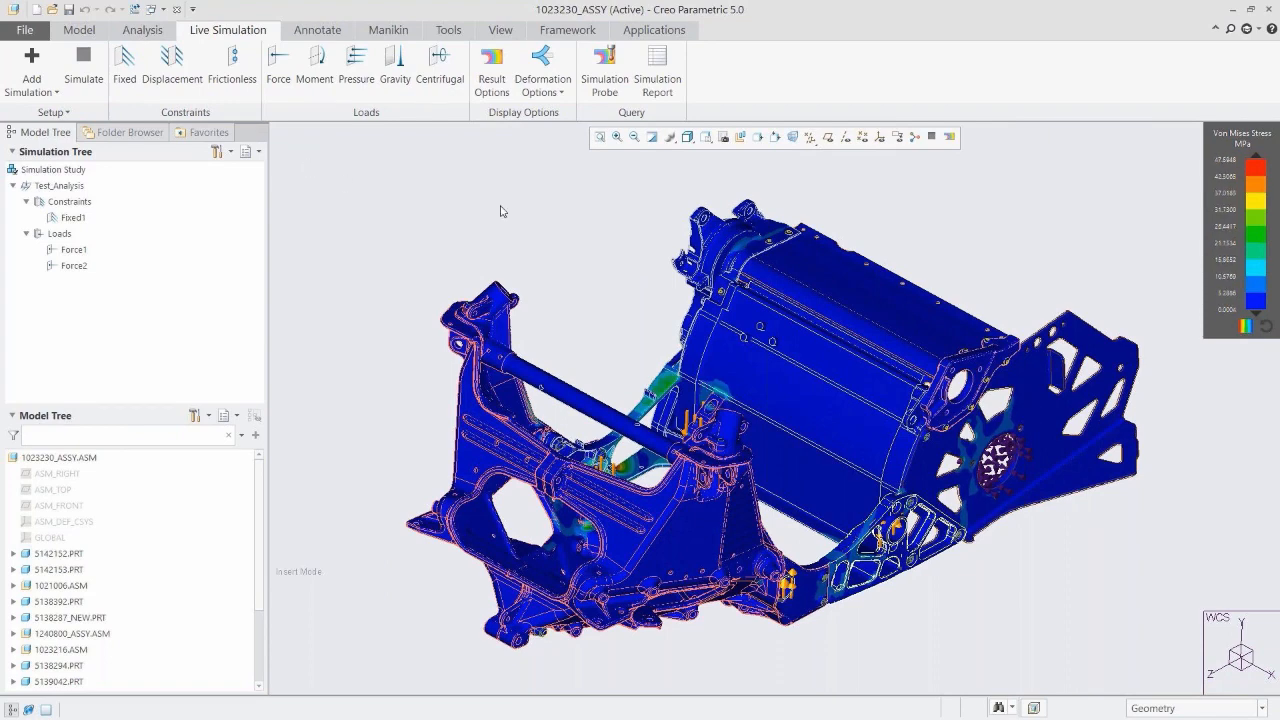
- Show the stress results in the saved 01_BACK view with the rendering method set to Max Value
left_click(705, 136)
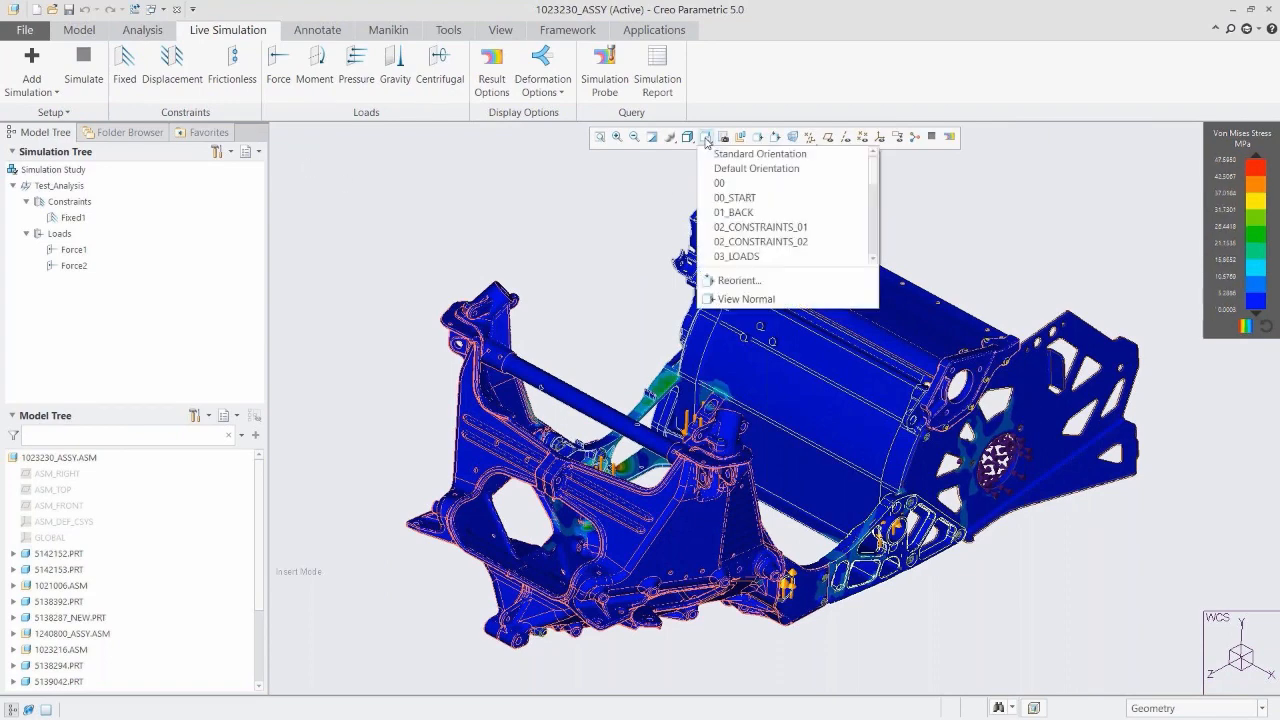
left_click(757, 212)
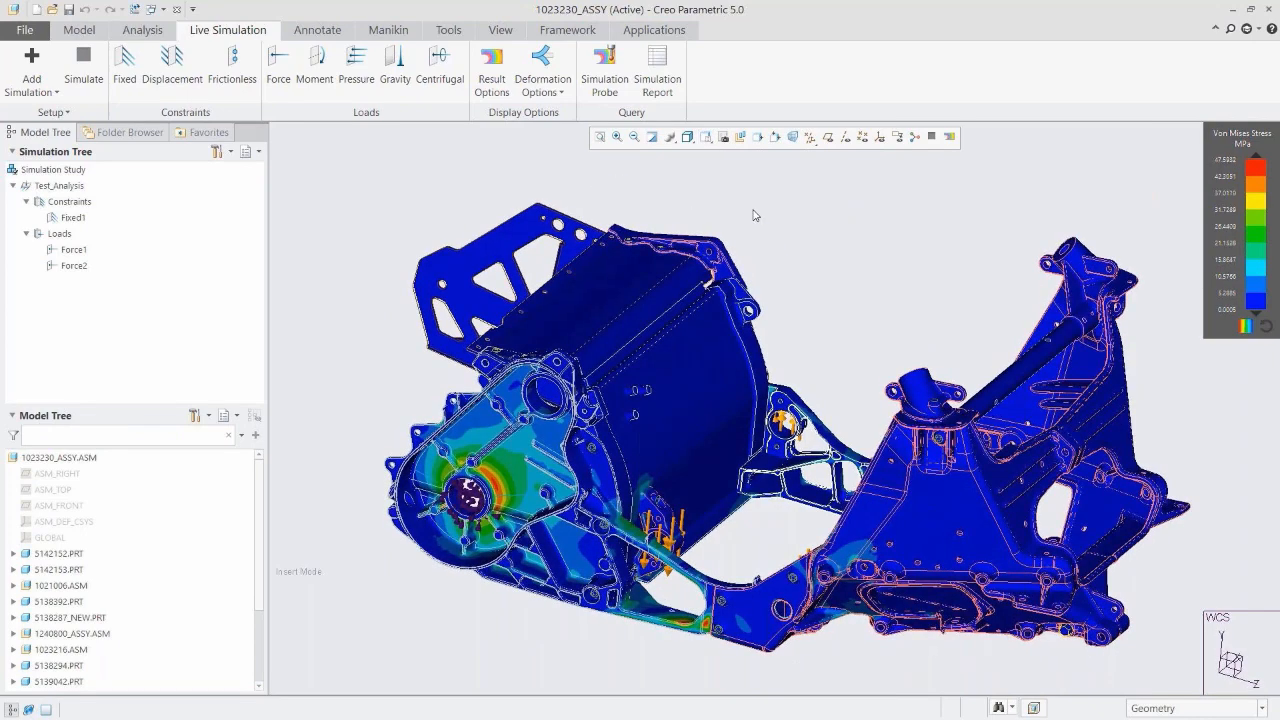
left_click(492, 72)
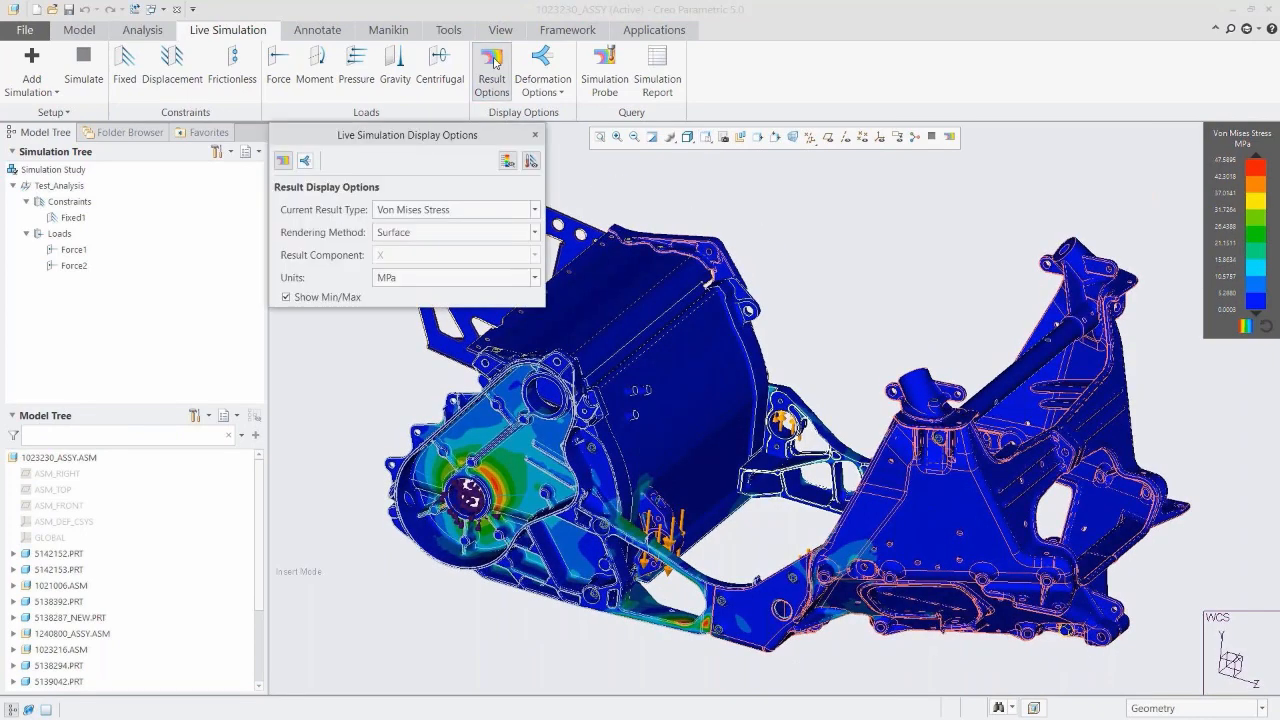
left_click(420, 233)
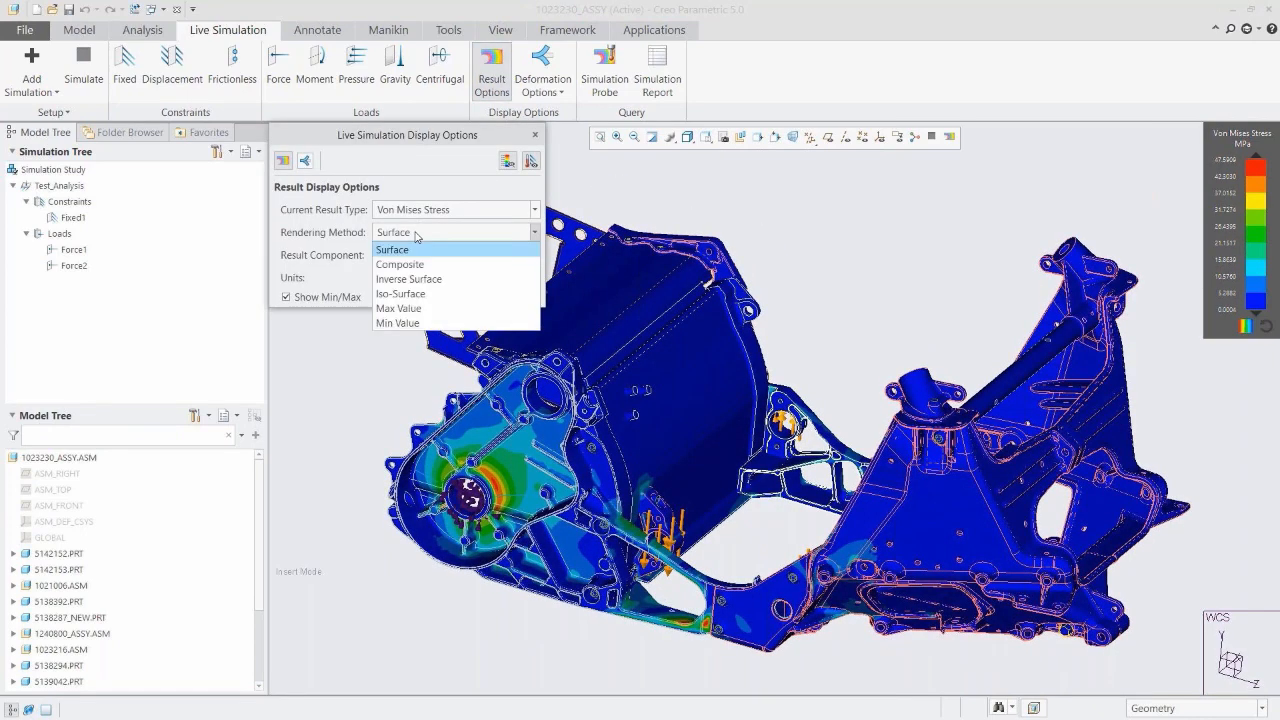
left_click(410, 308)
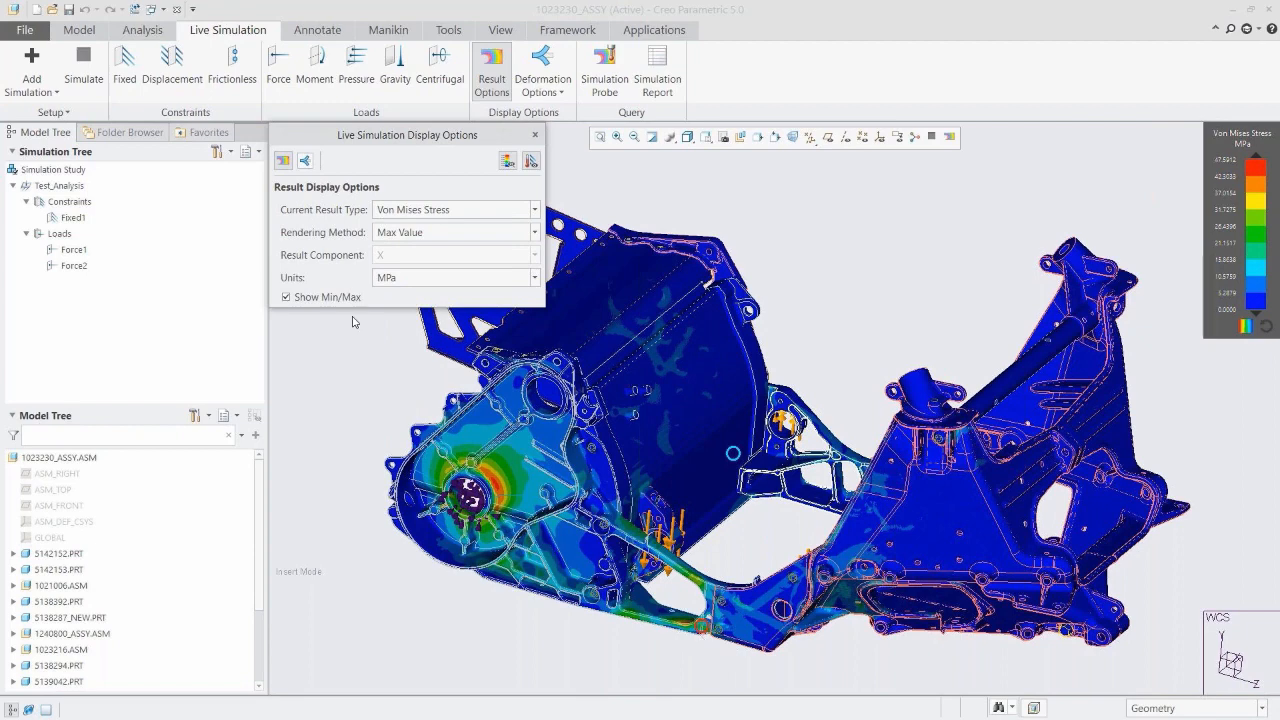
- Set the result type to Deformation, play and stop the deformation animation, and close the display options
left_click(392, 212)
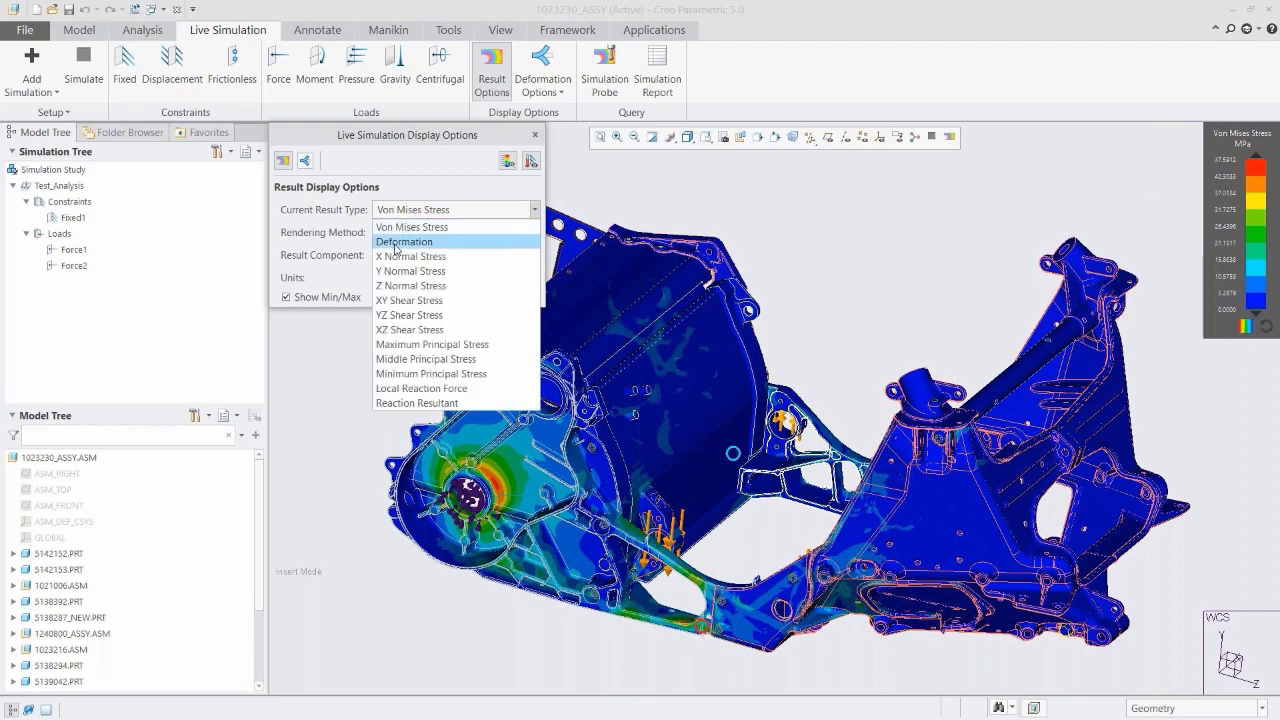
left_click(395, 245)
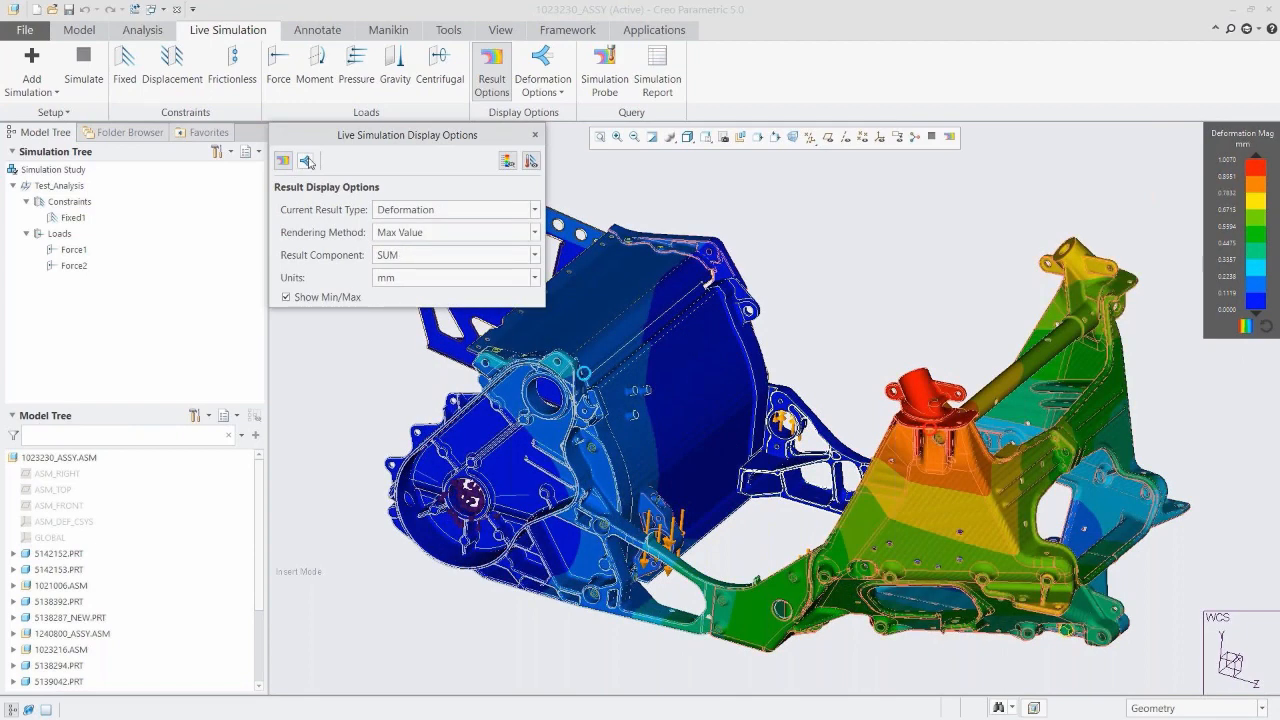
left_click(307, 161)
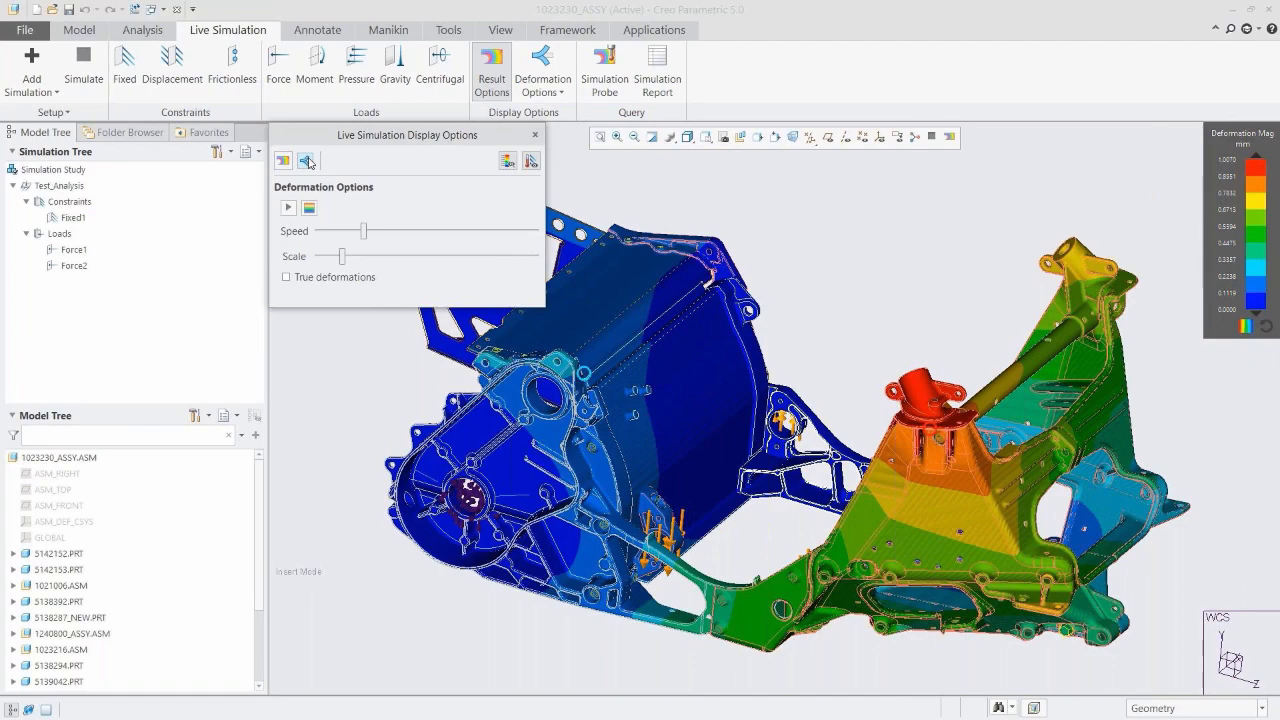
left_click(289, 207)
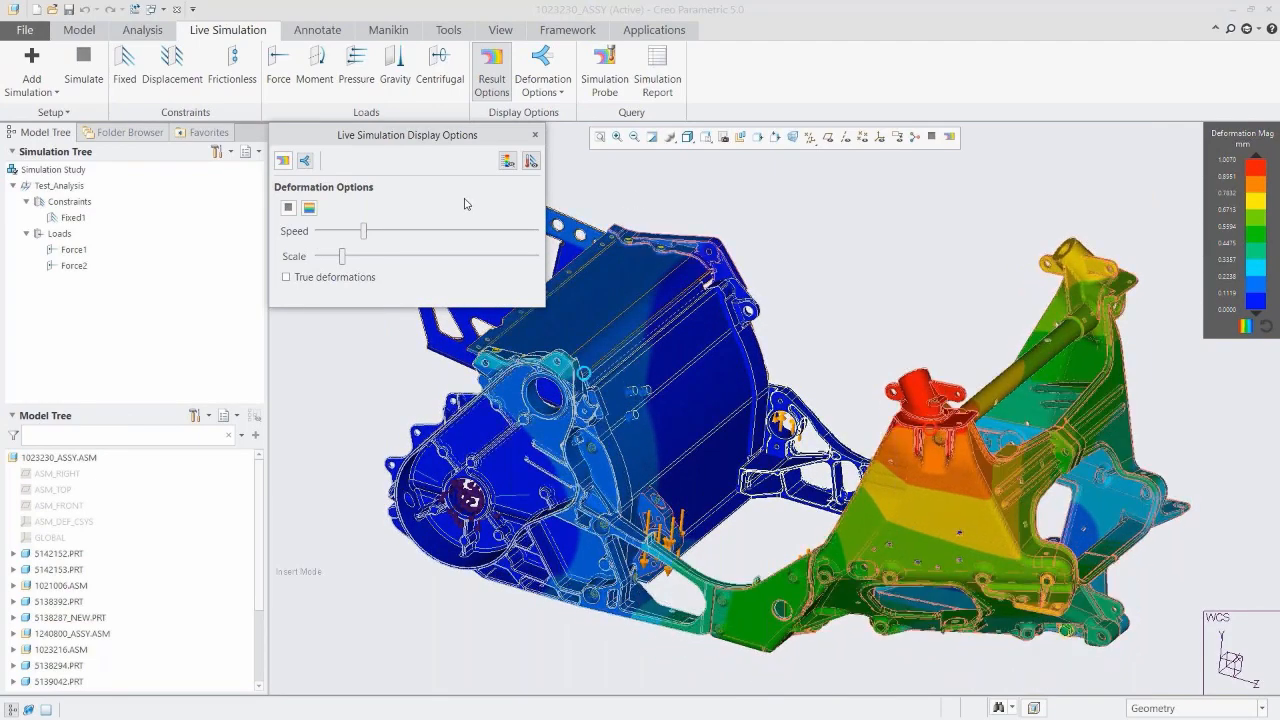
left_click(288, 208)
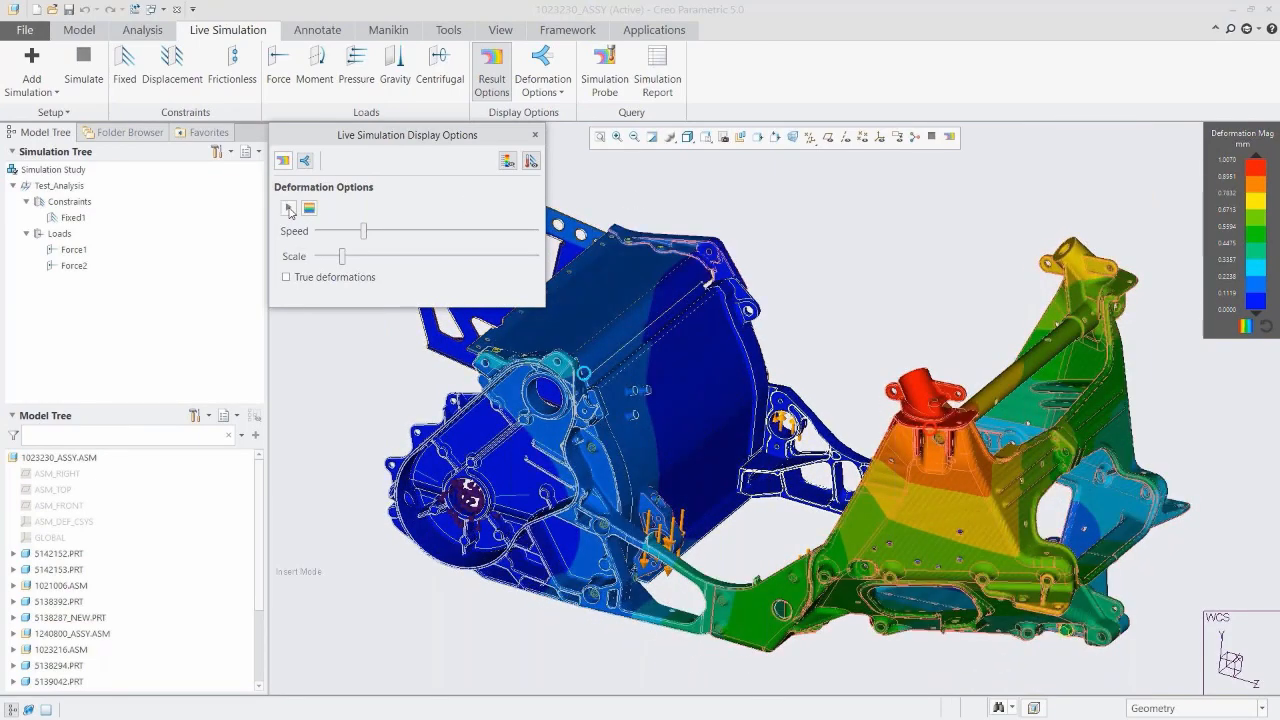
left_click(536, 136)
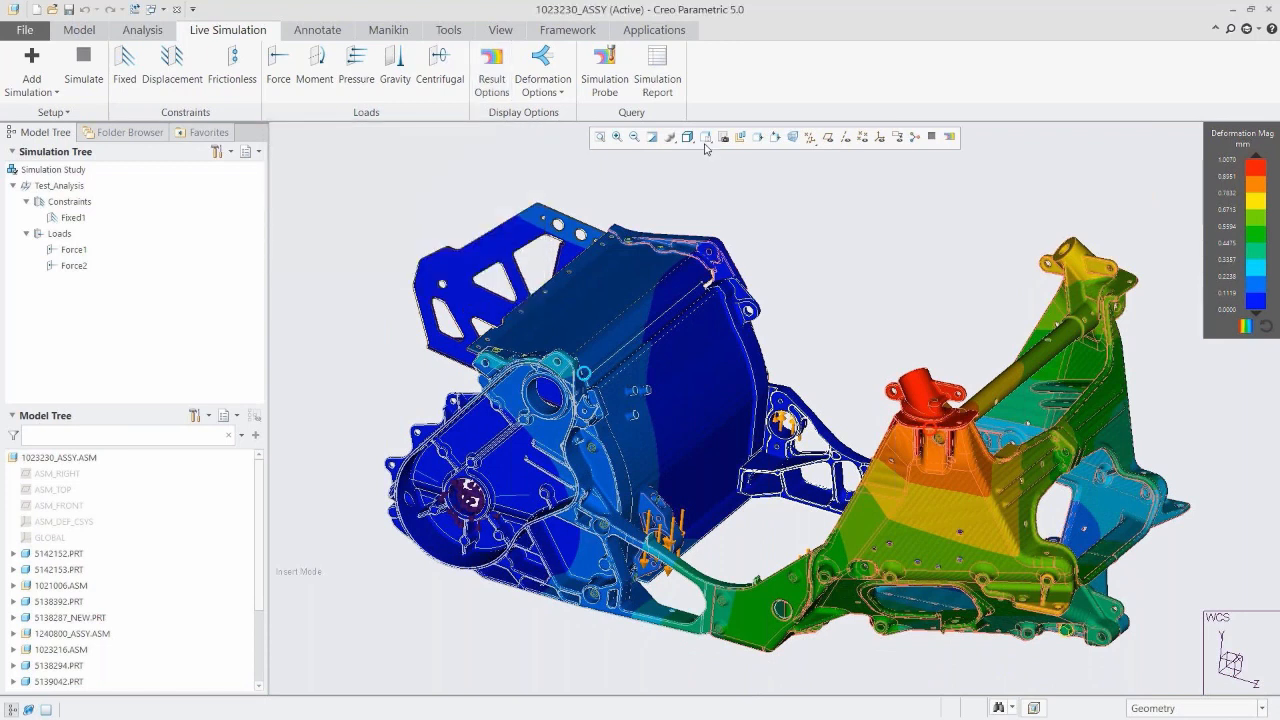
- Show the saved 07_DISP_MAX view and probe the maximum deformation on the plate surface beneath the tube bracket of part 5142153
left_click(705, 140)
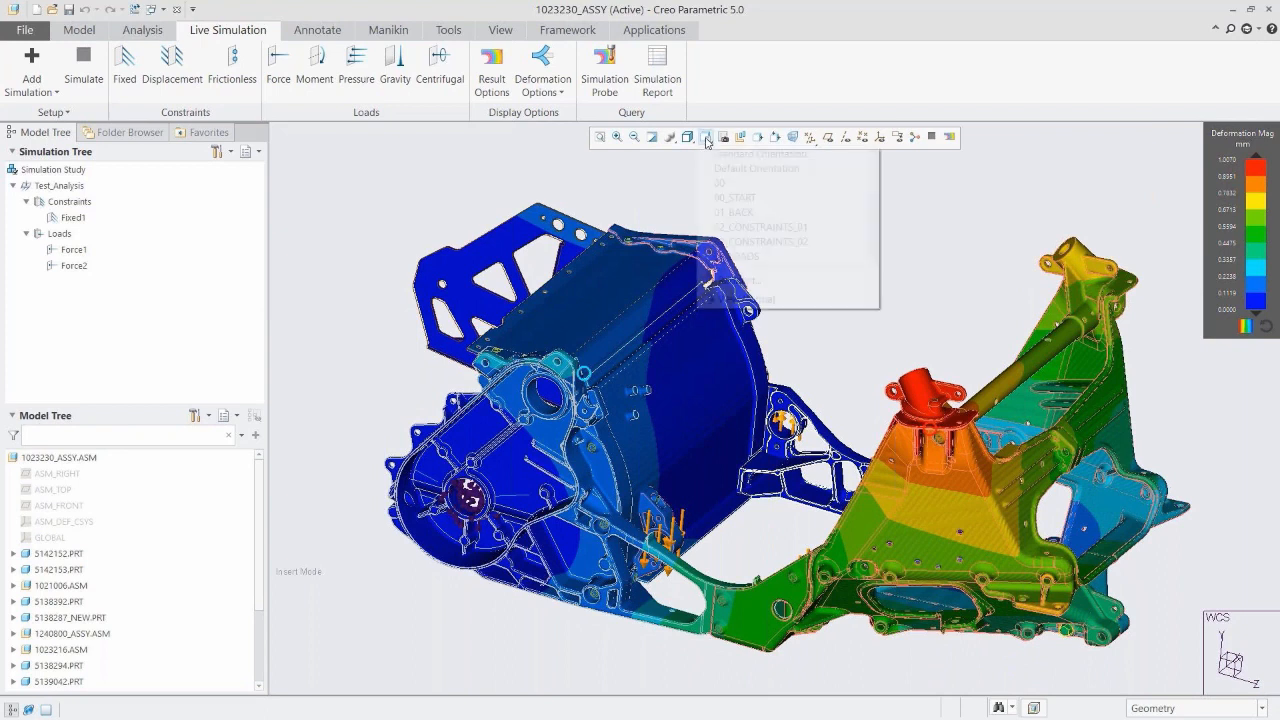
left_click_drag(877, 170, 881, 222)
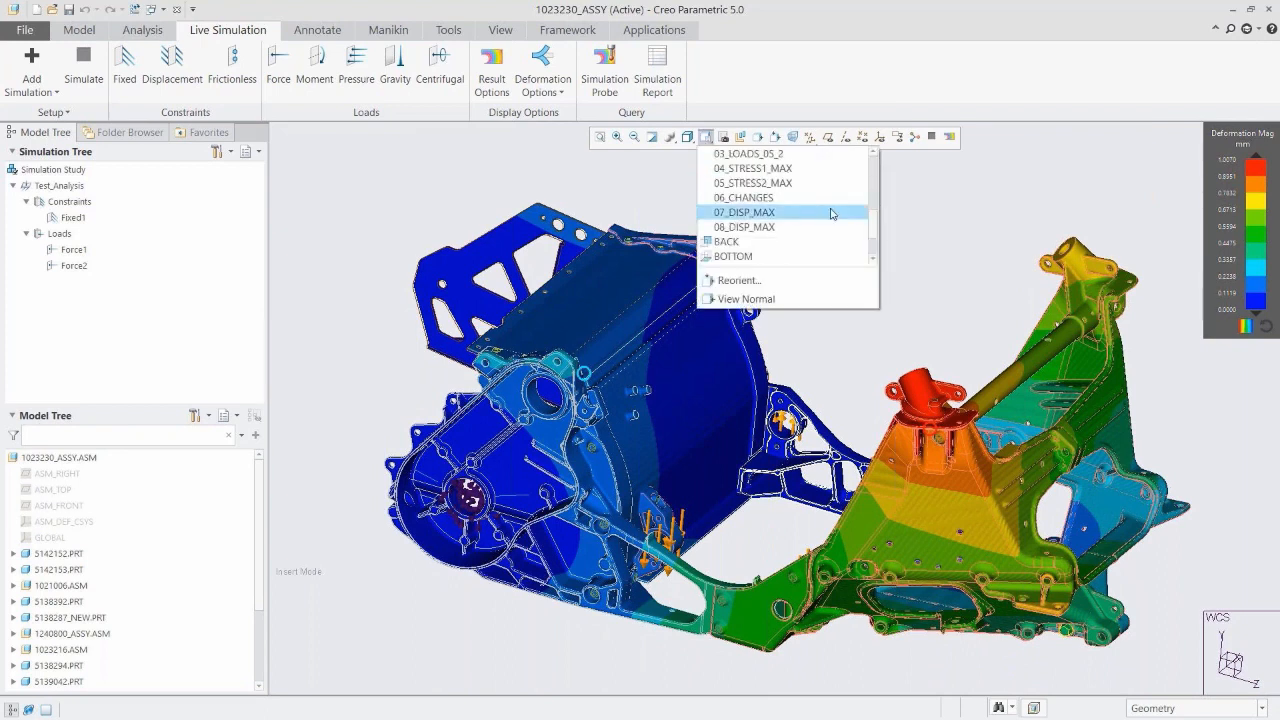
left_click(771, 213)
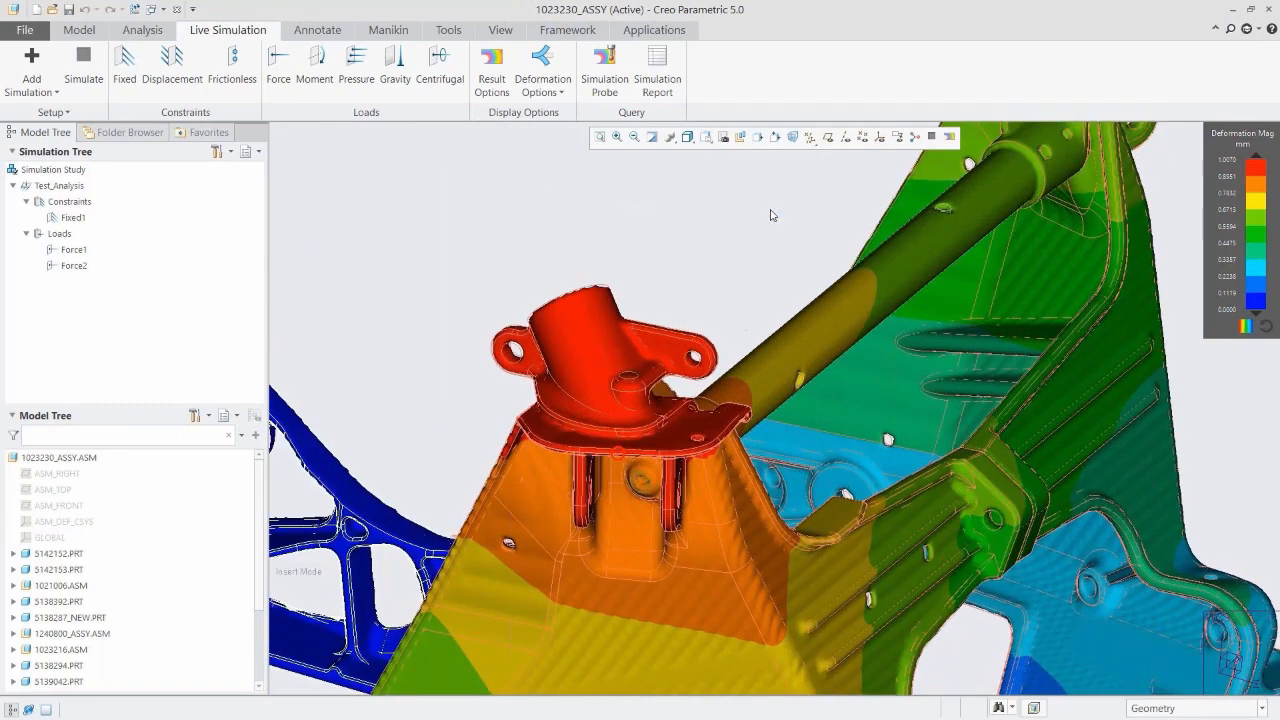
left_click(611, 80)
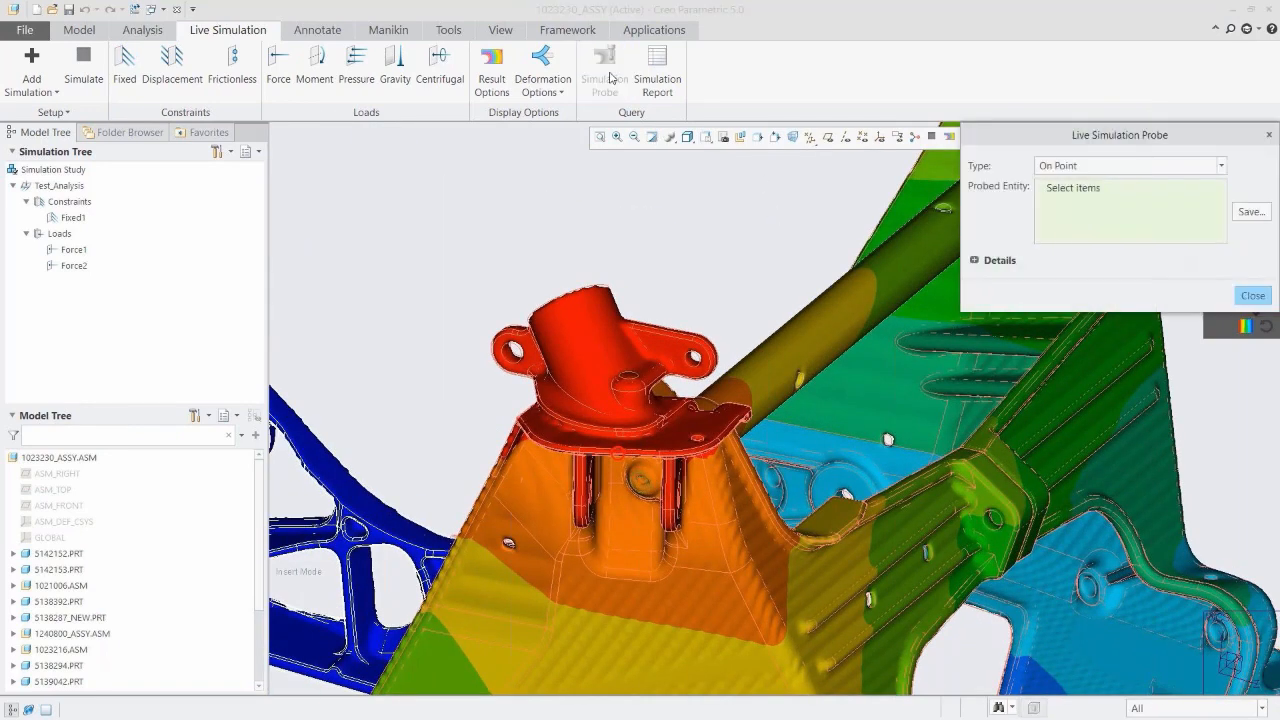
left_click(1090, 170)
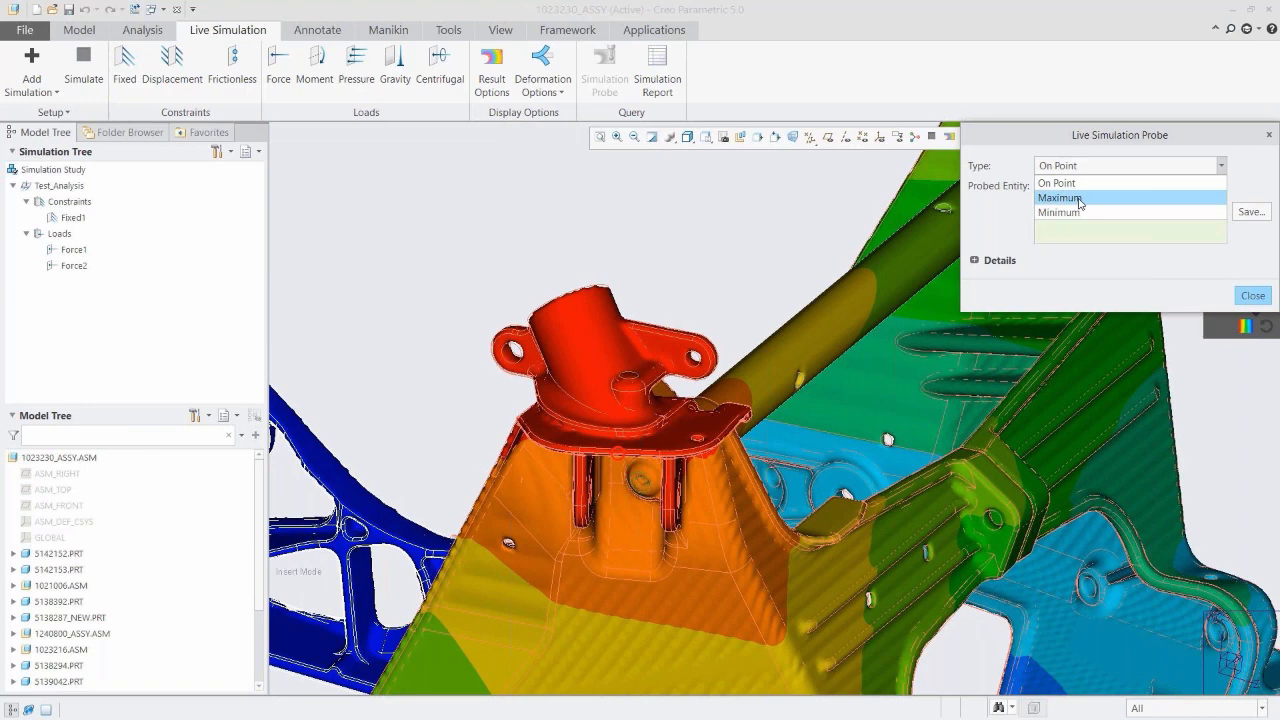
left_click(1079, 200)
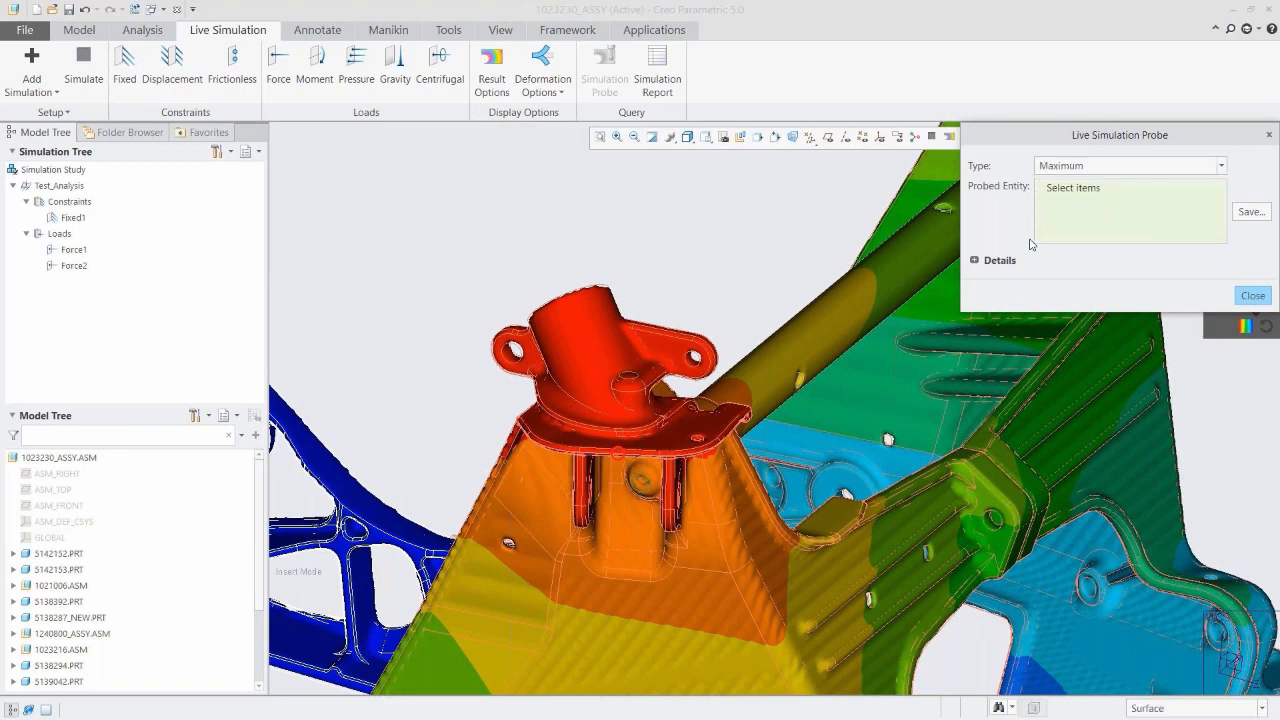
left_click(679, 441)
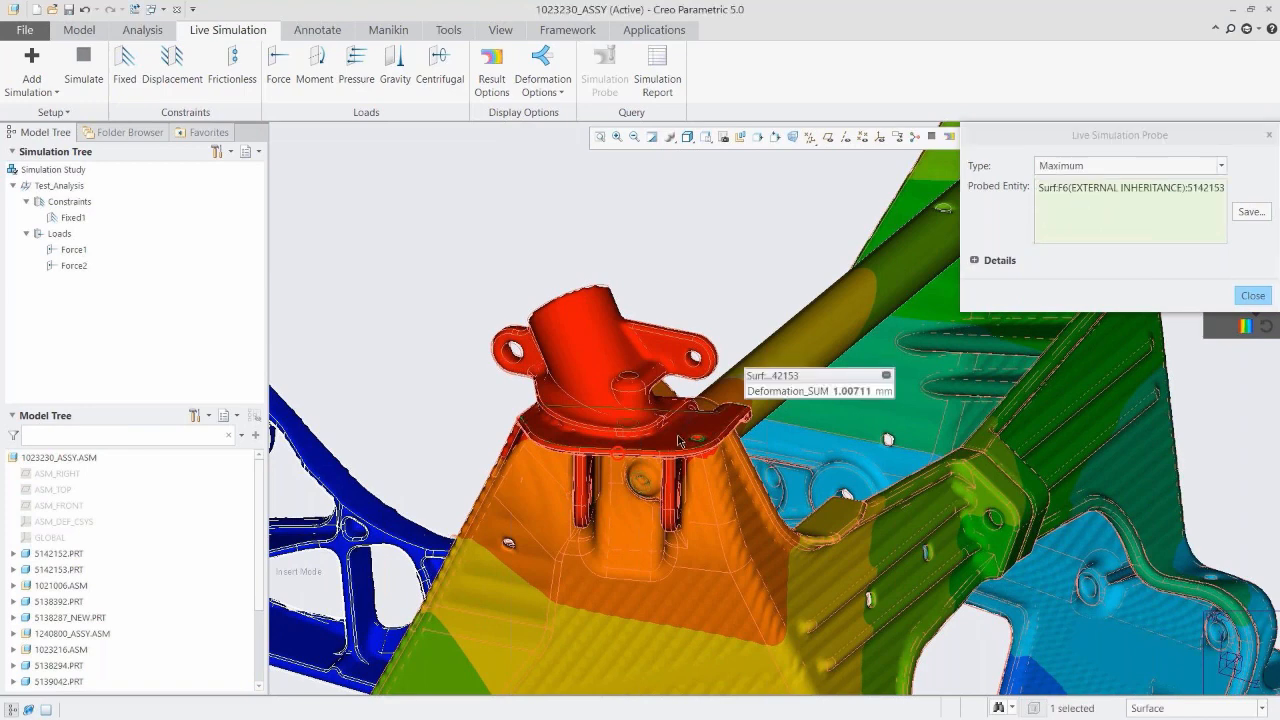
- Save the maximum deformation probe and place its label in the empty area above the bracket
left_click(1249, 213)
left_click(1203, 283)
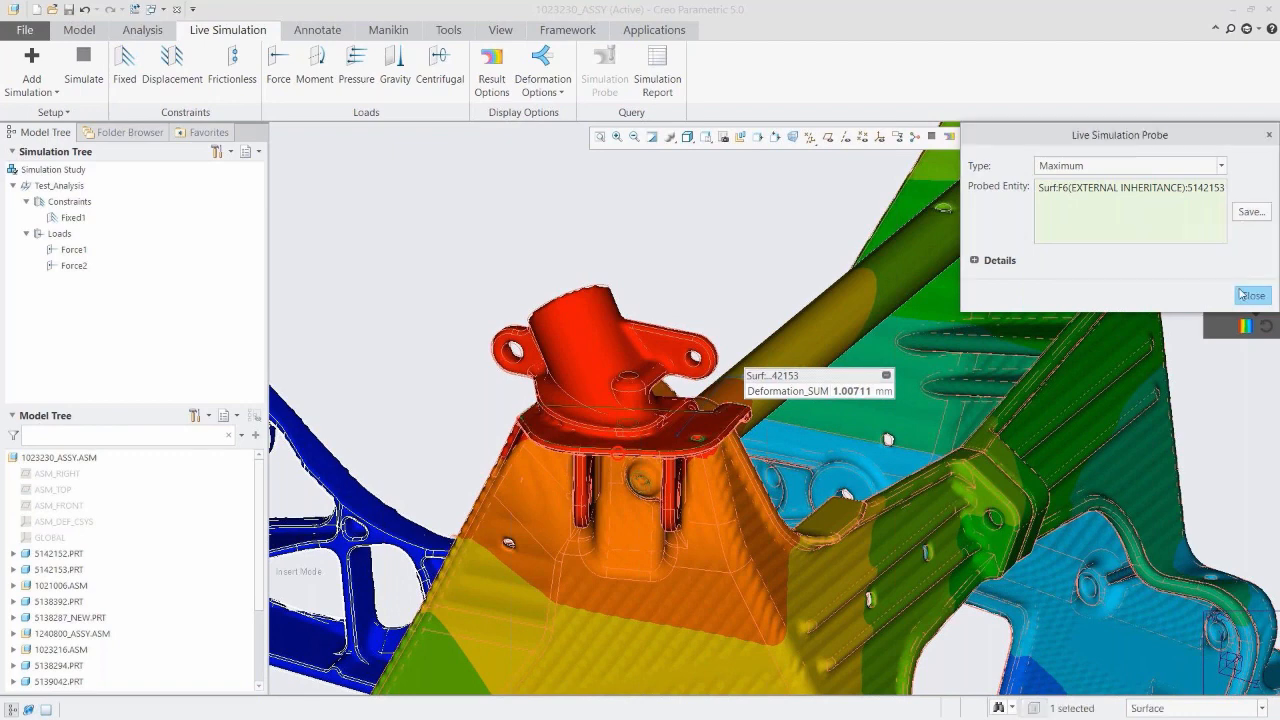
left_click(1252, 297)
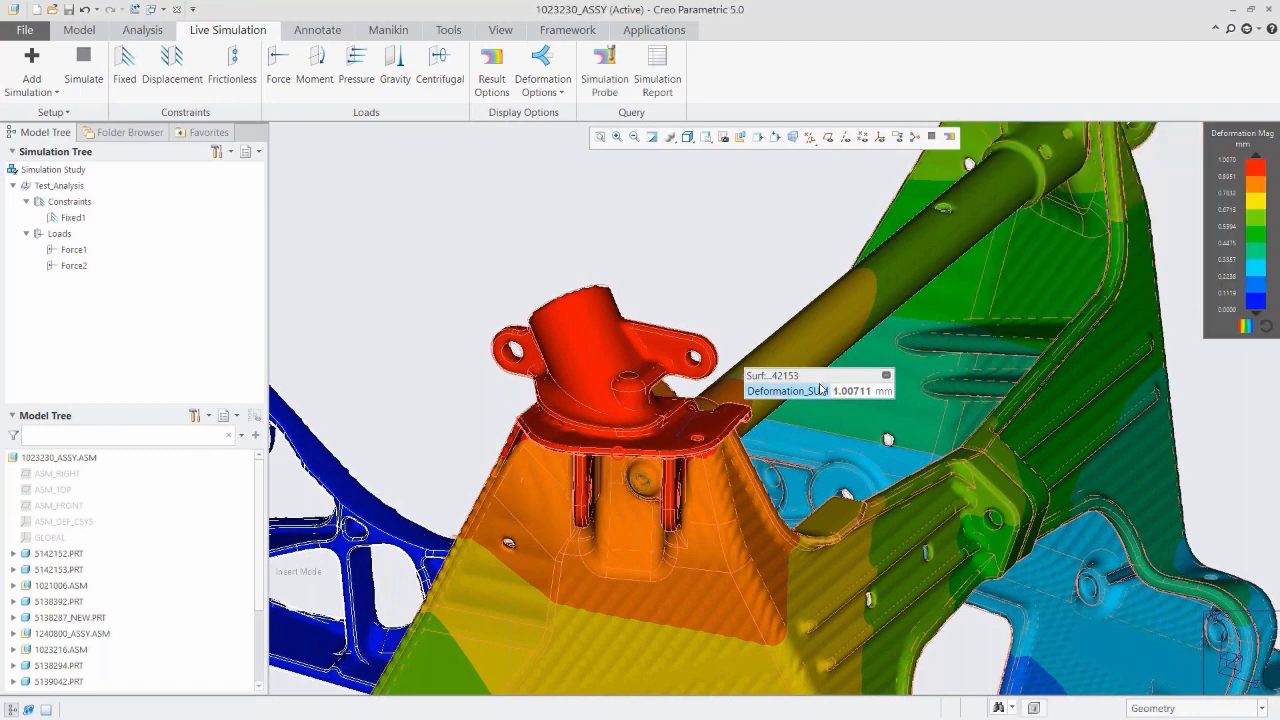
left_click_drag(815, 372, 779, 178)
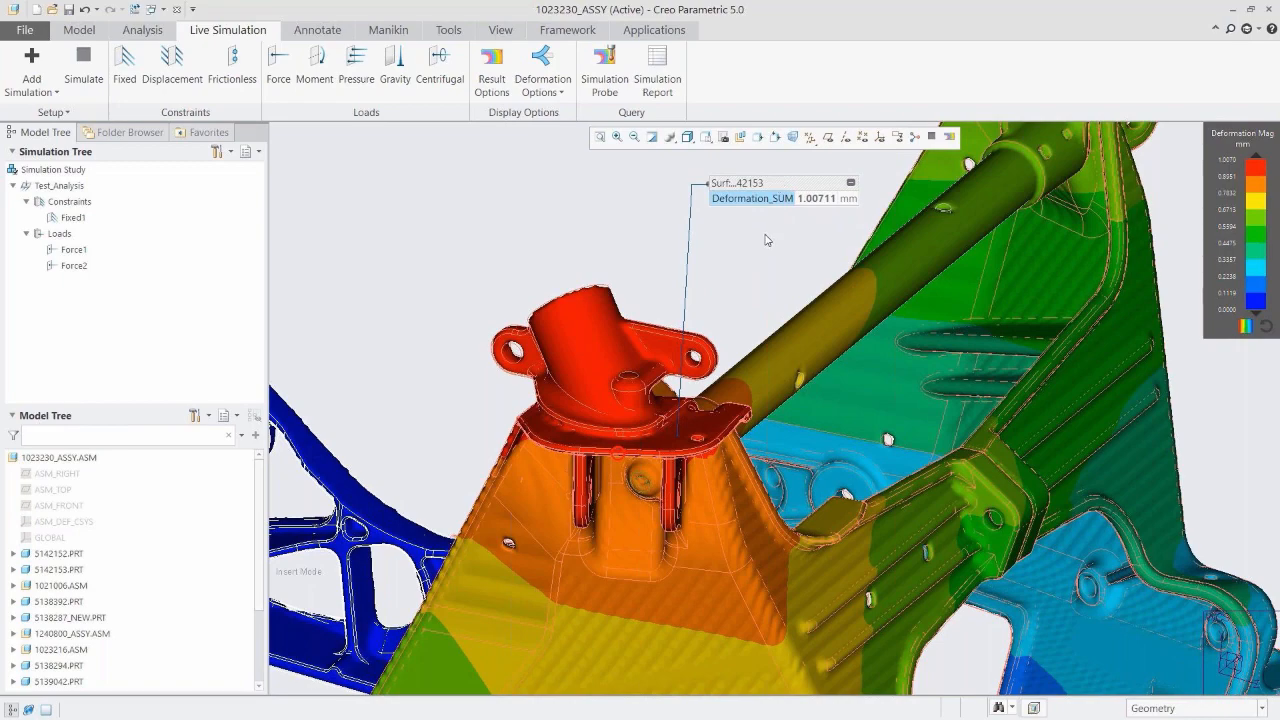
- Return to the saved 01_BACK view, exit insert mode in the assembly and resume the suppressed components
left_click(706, 137)
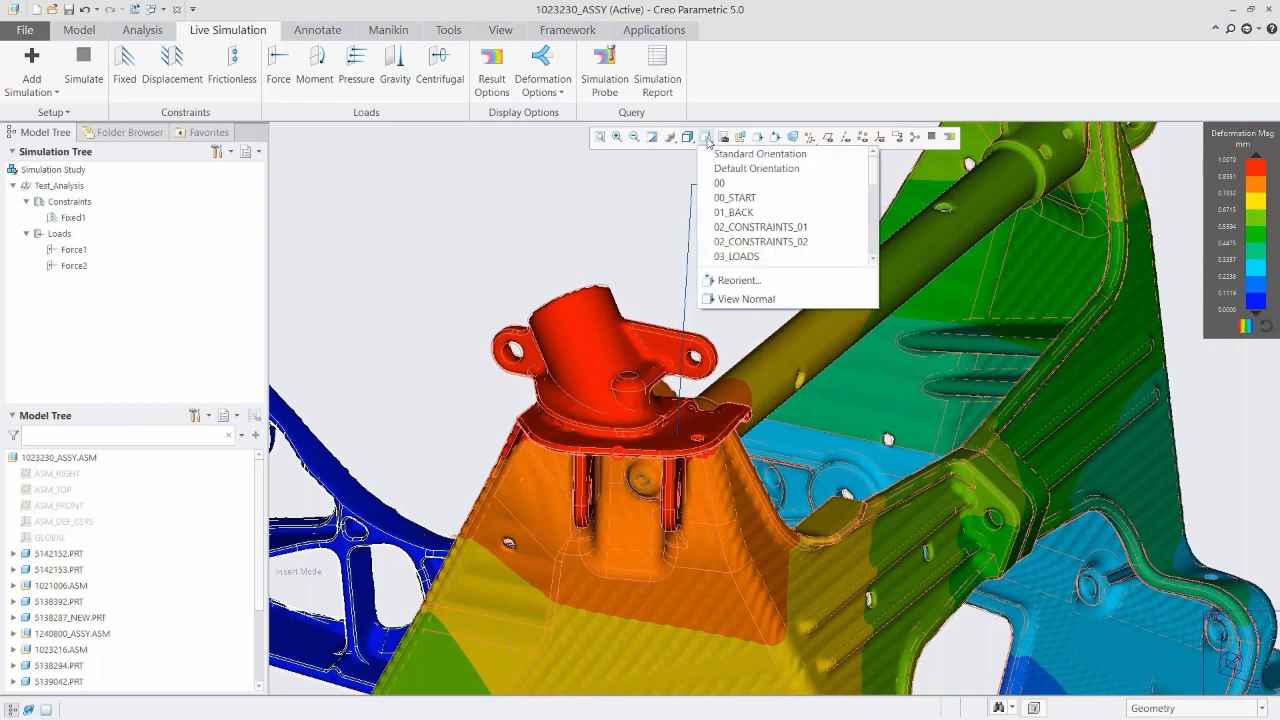
left_click(749, 214)
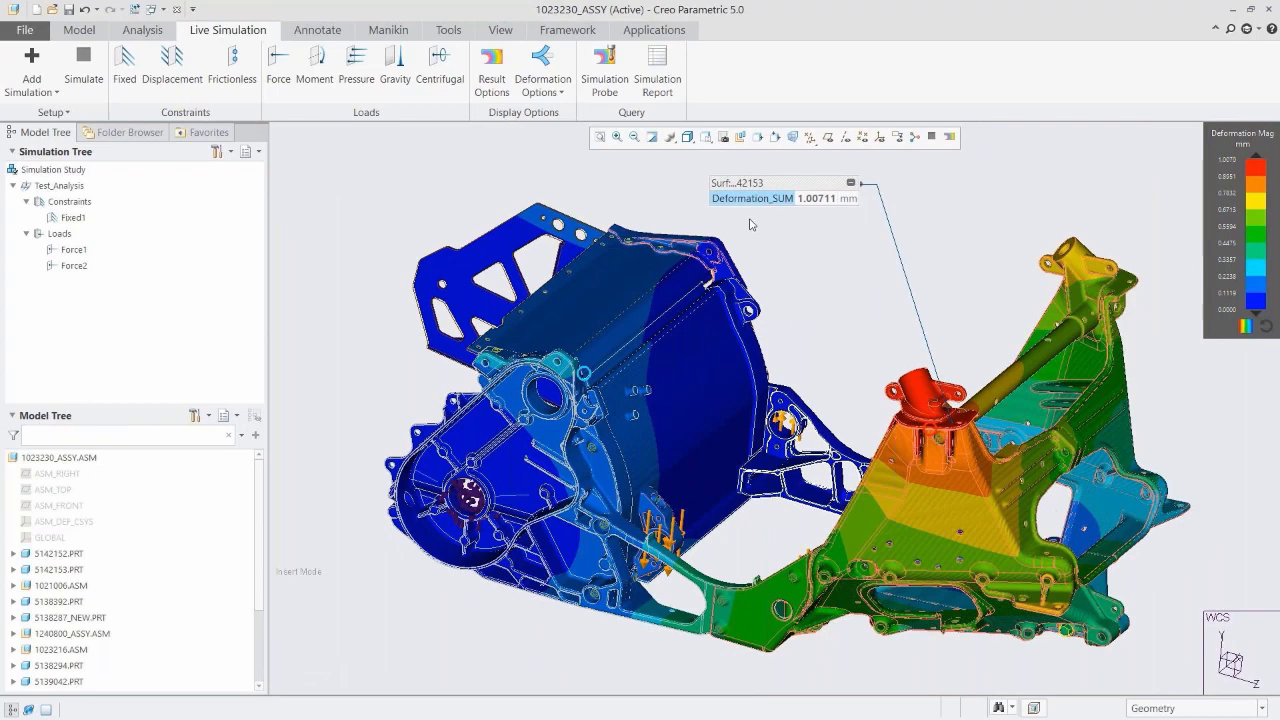
scroll(262, 501, "down", 3)
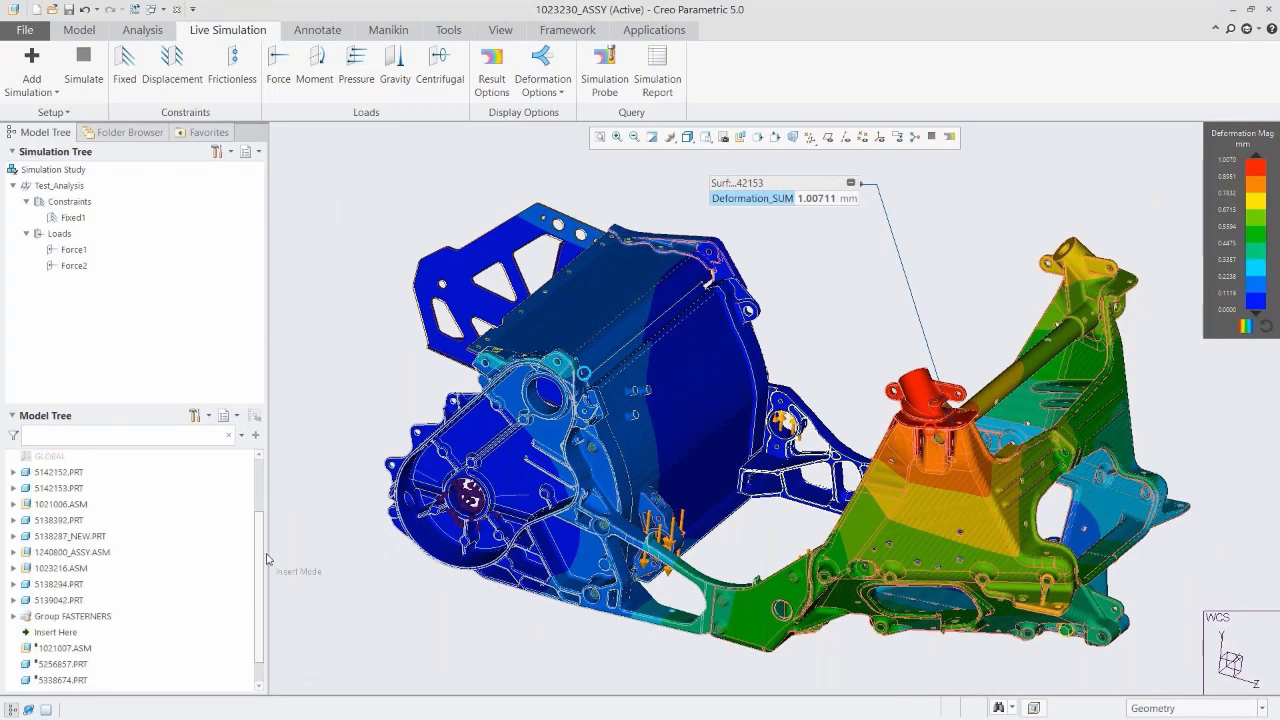
right_click(60, 606)
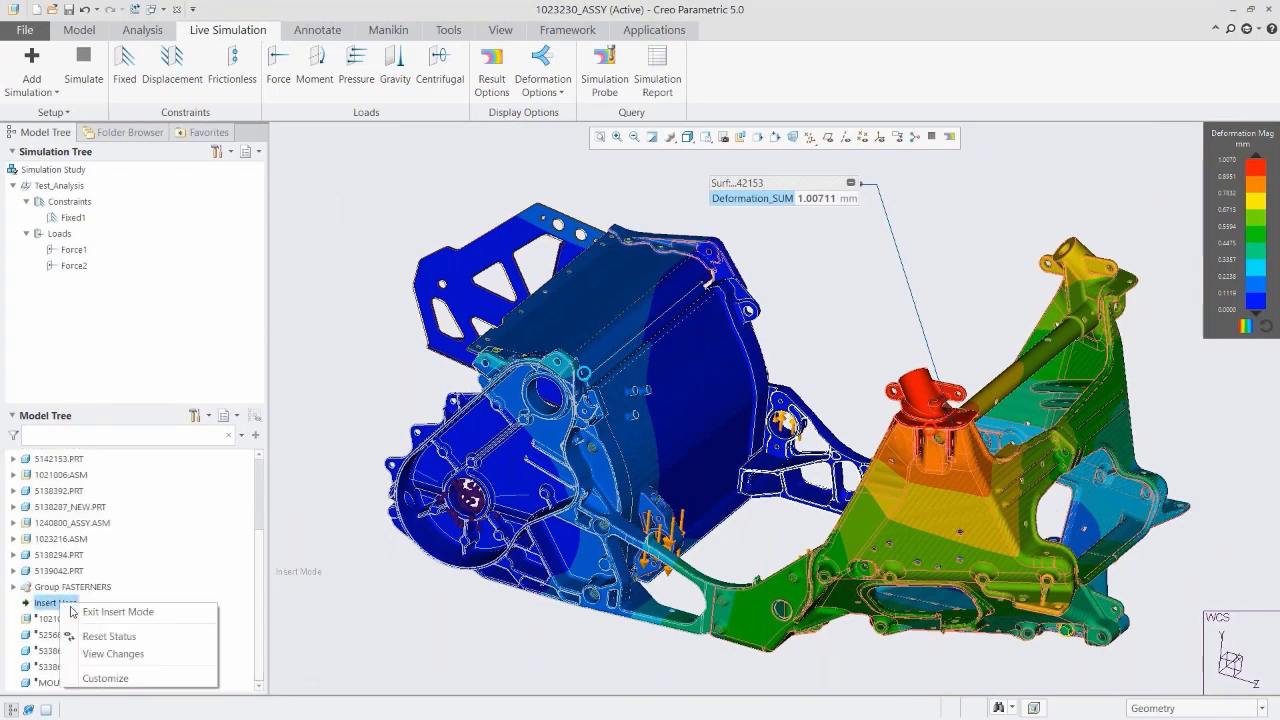
left_click(100, 613)
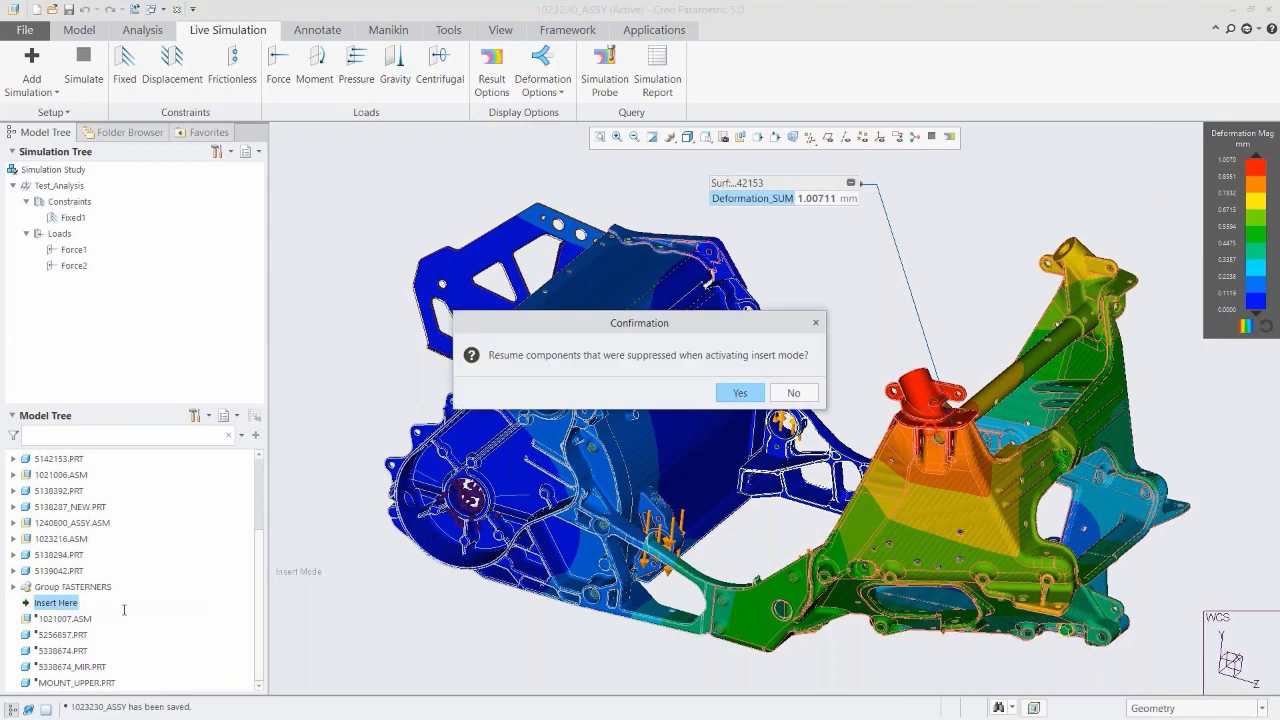
left_click(747, 395)
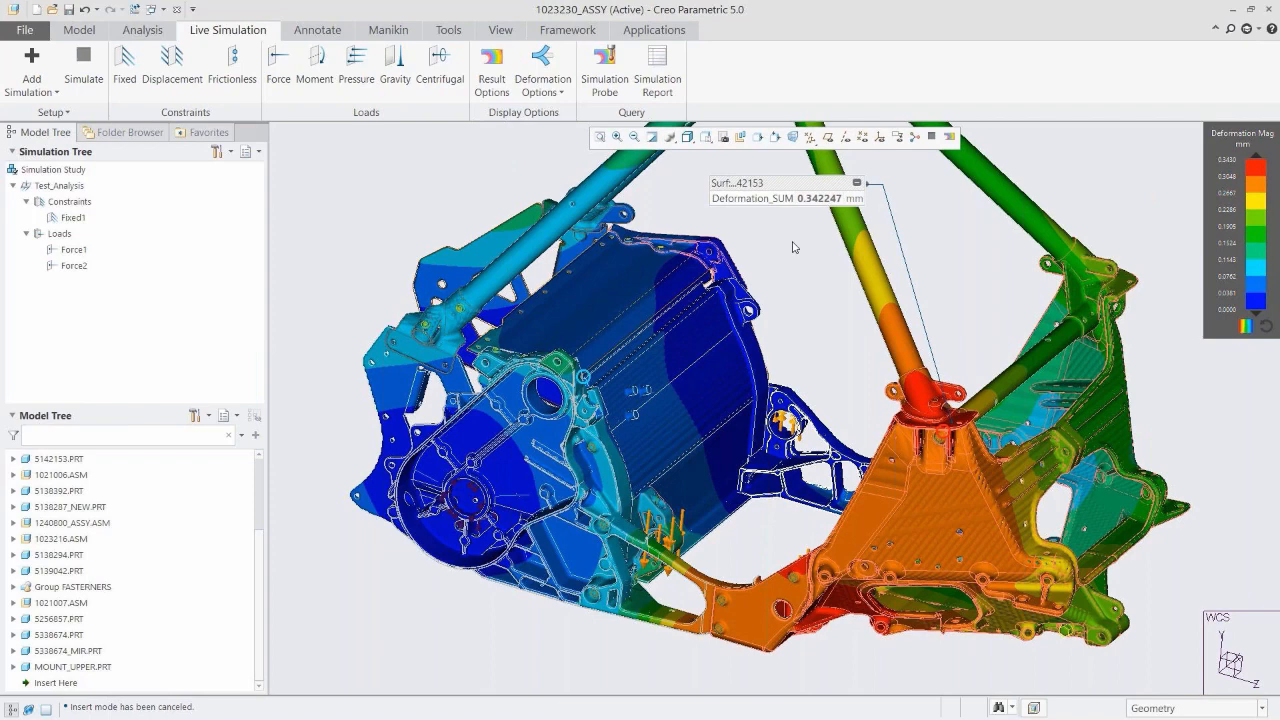
- Show the complete assembly's deformation results in the saved 08_DISP_MAX view
left_click(706, 137)
left_click_drag(875, 177, 871, 223)
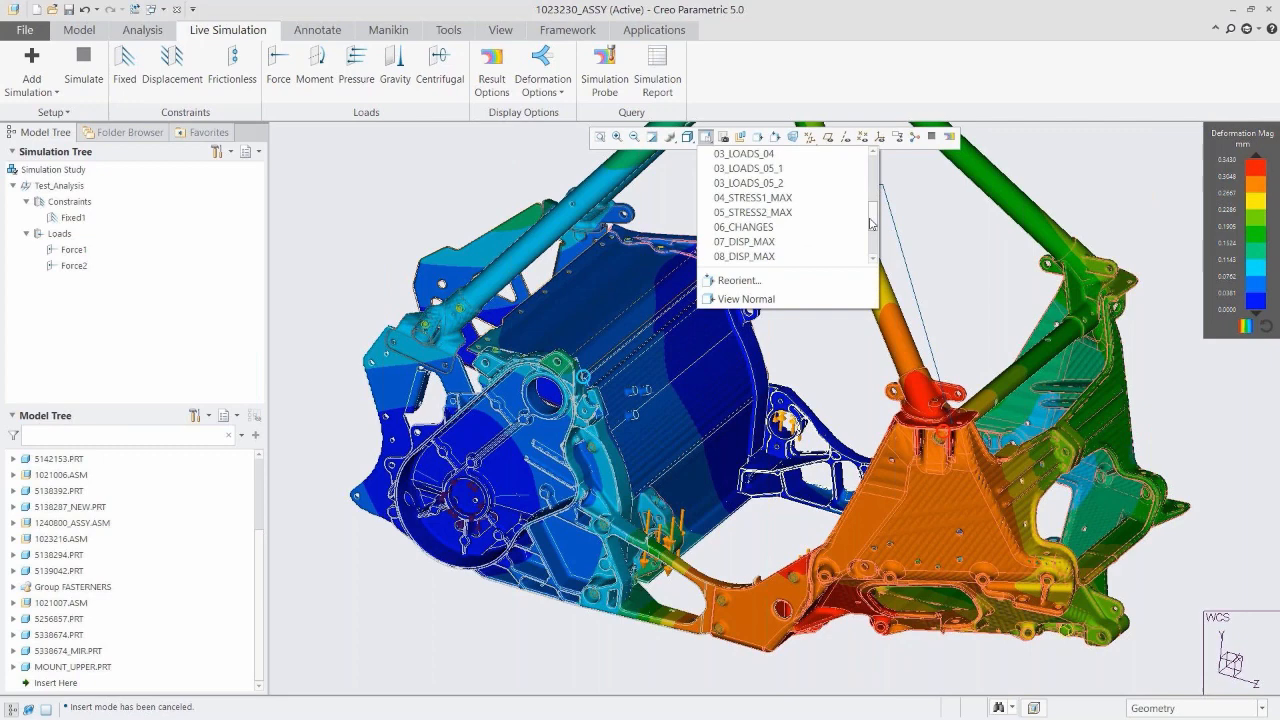
left_click(766, 256)
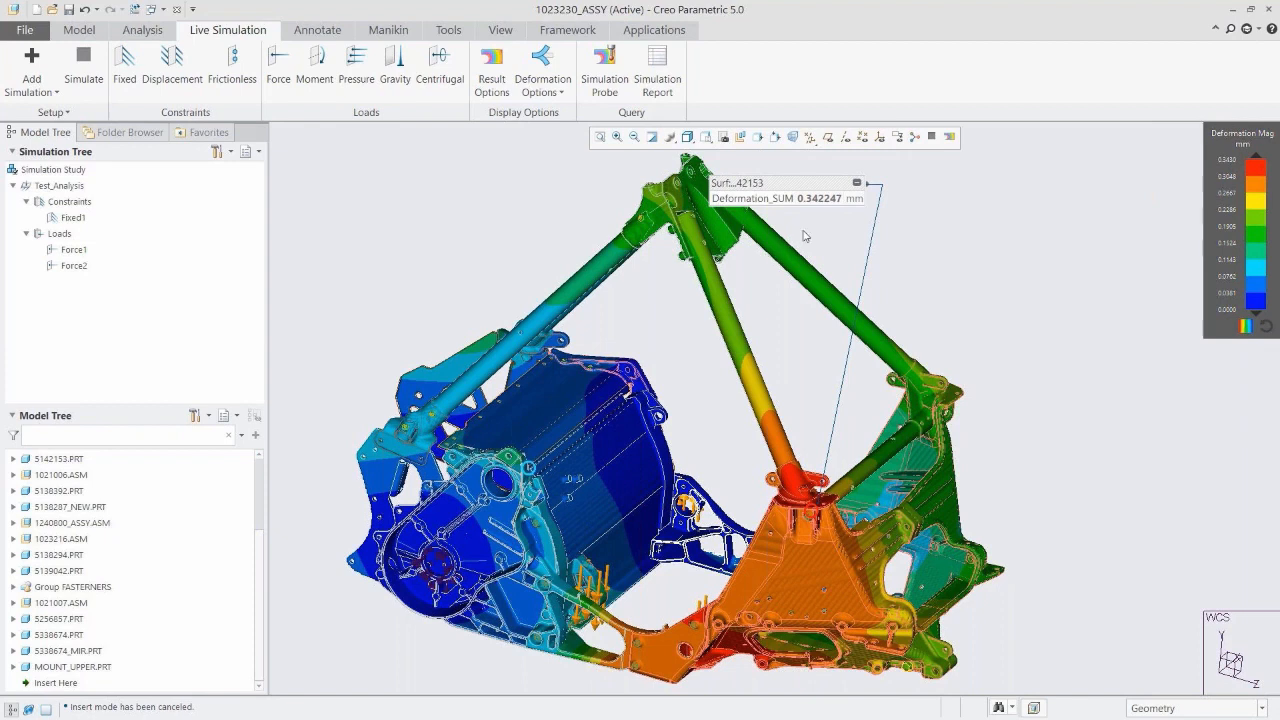
- Add a modal simulation study to the assembly and show its constraints in the simulation tree
left_click(45, 92)
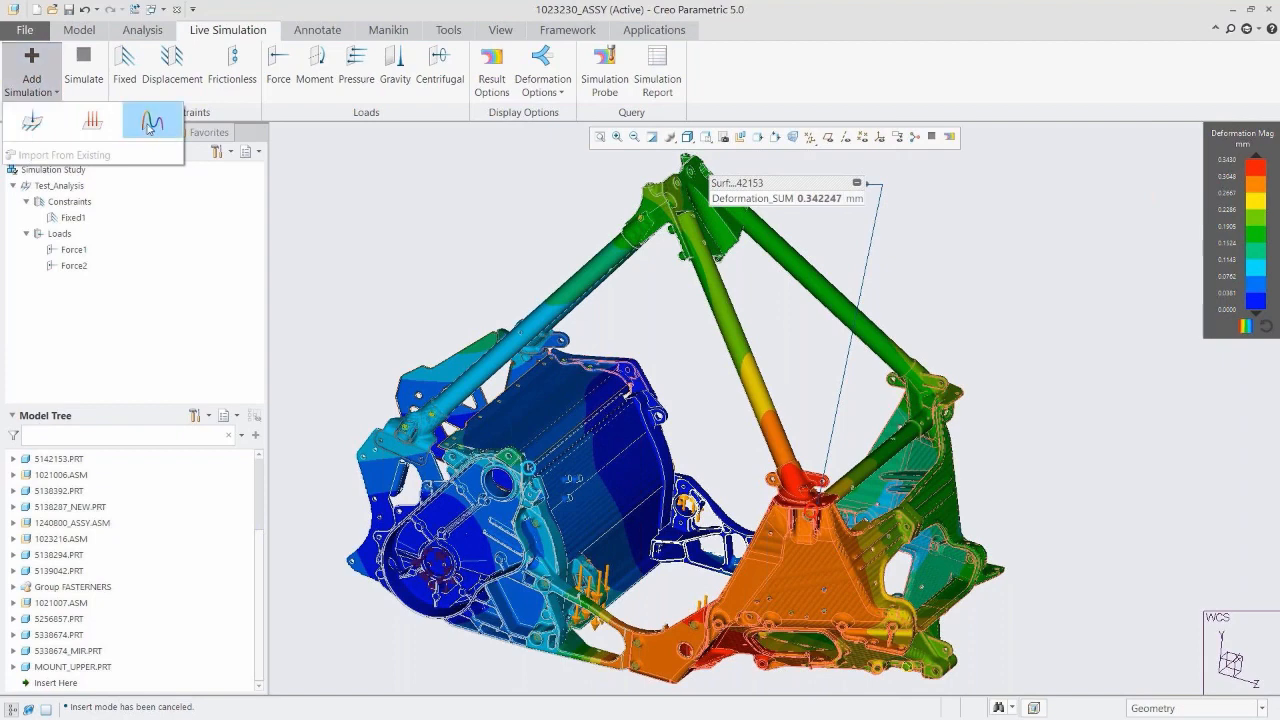
left_click(148, 122)
left_click(13, 282)
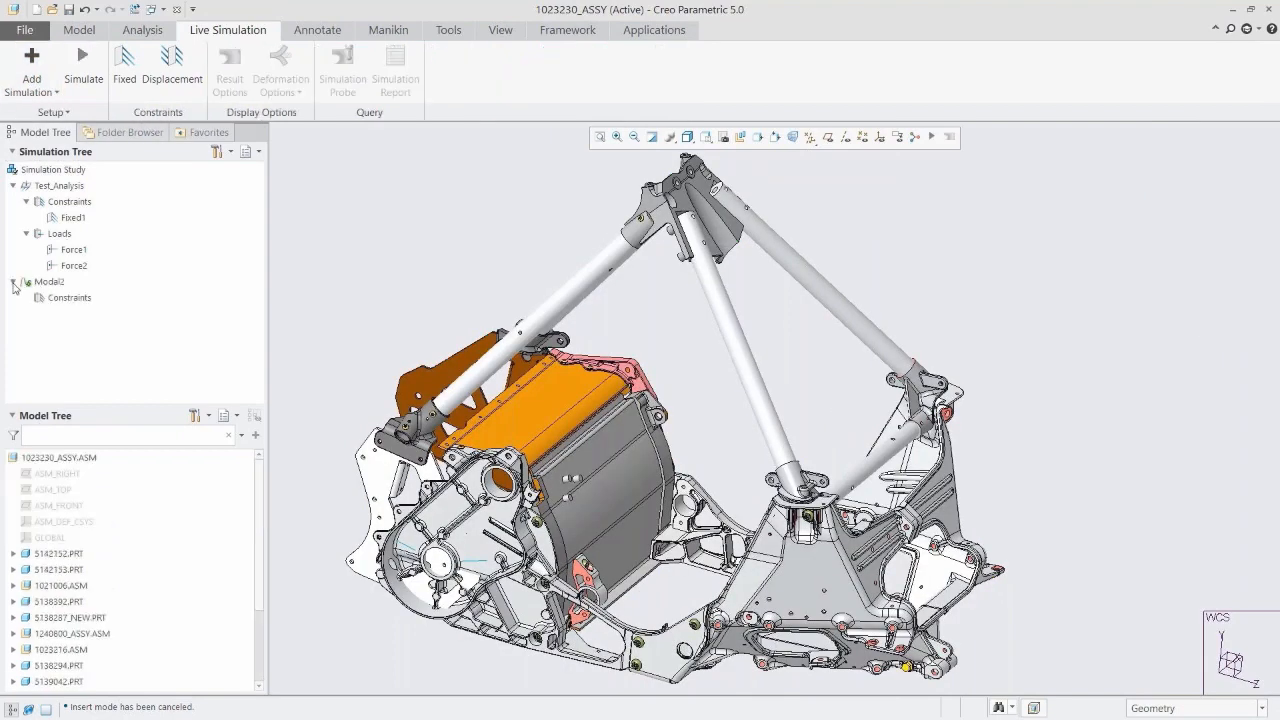
- Start a fixed constraint for the modal study and select the lower round bore of 5138392.PRT in the saved 02_CONSTRAINTS_01 view
left_click(124, 65)
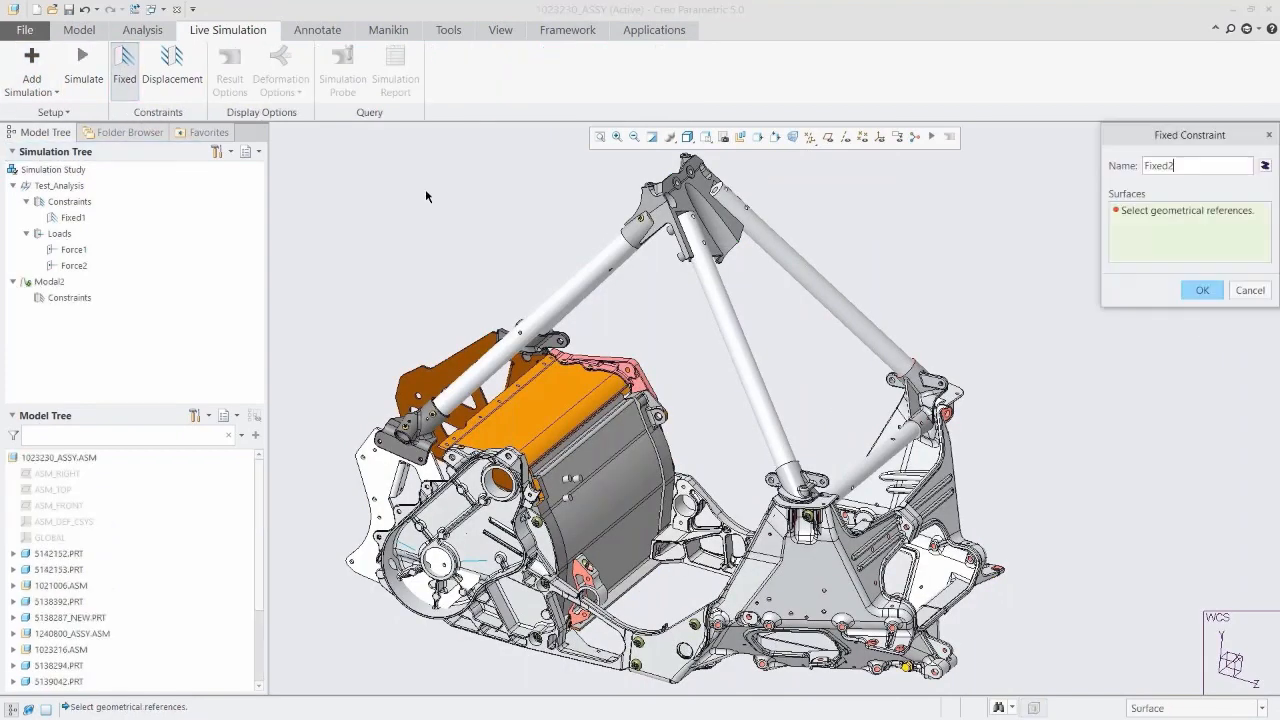
left_click(706, 137)
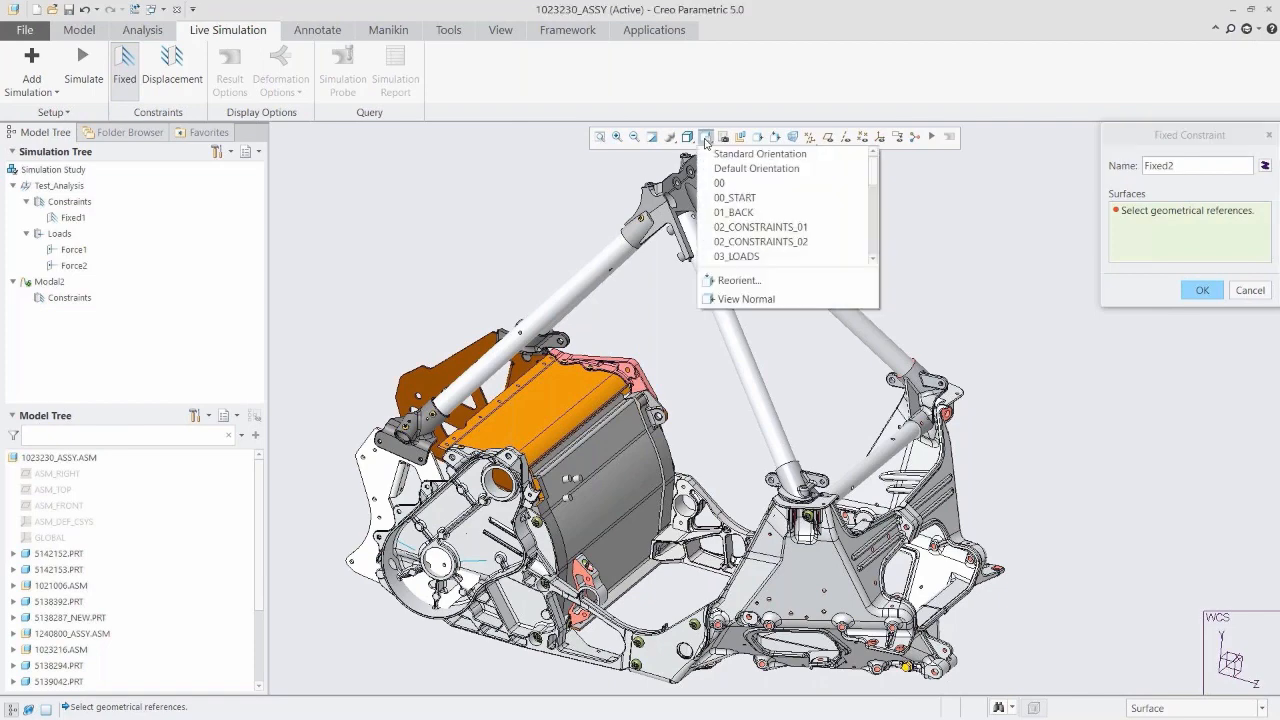
left_click(789, 228)
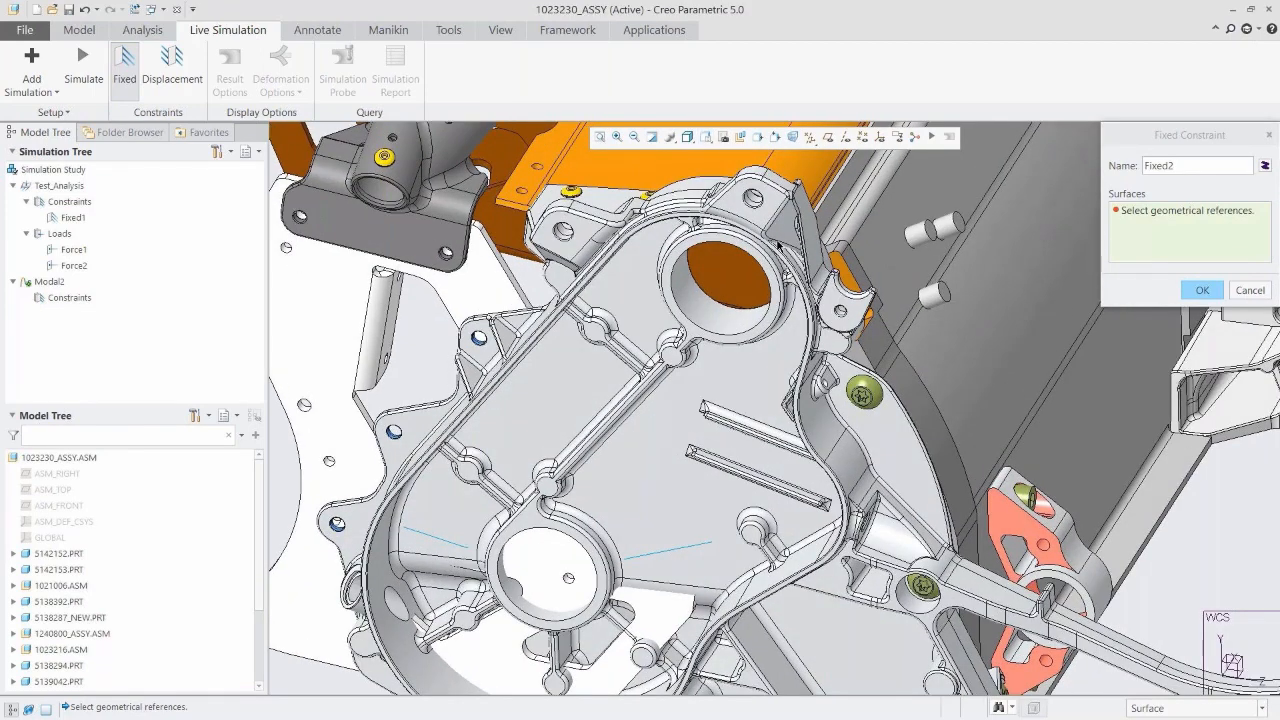
left_click(536, 612)
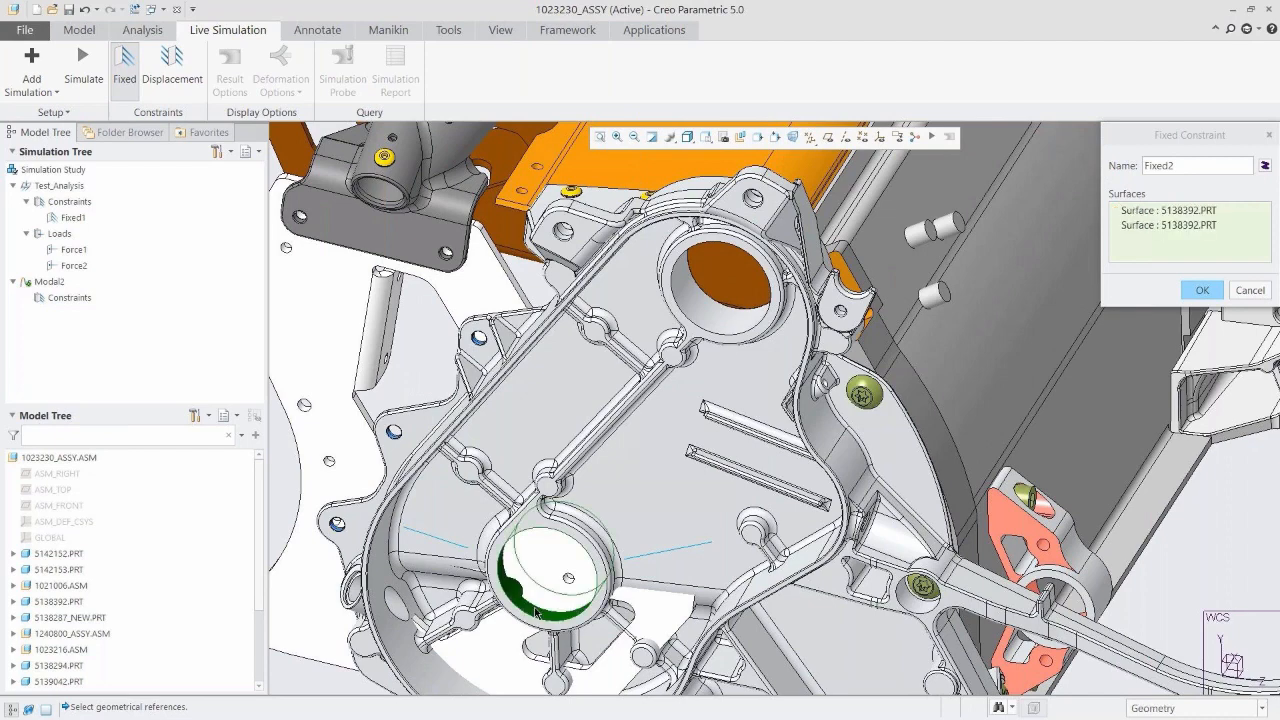
- Add the large round hole of plate 5264696_NEW.PRT from view 02_CONSTRAINTS_02, return to 00_START and complete the fixed constraint
left_click(706, 137)
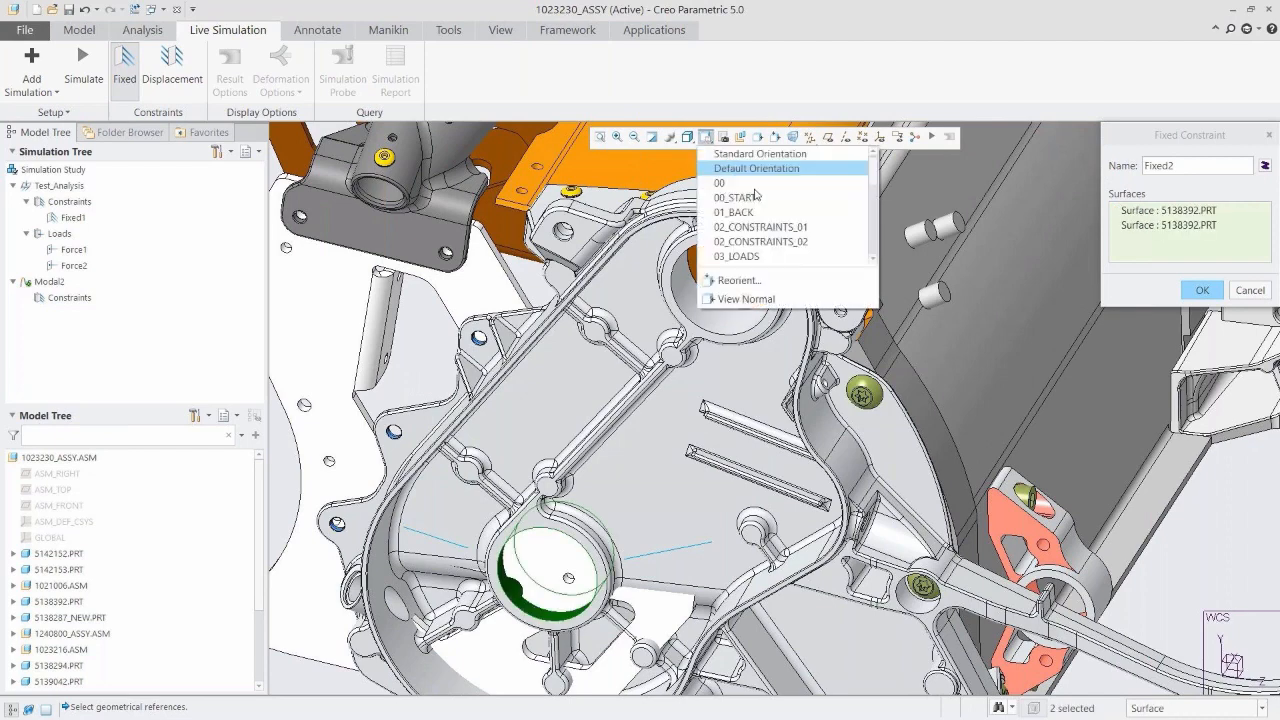
left_click(775, 243)
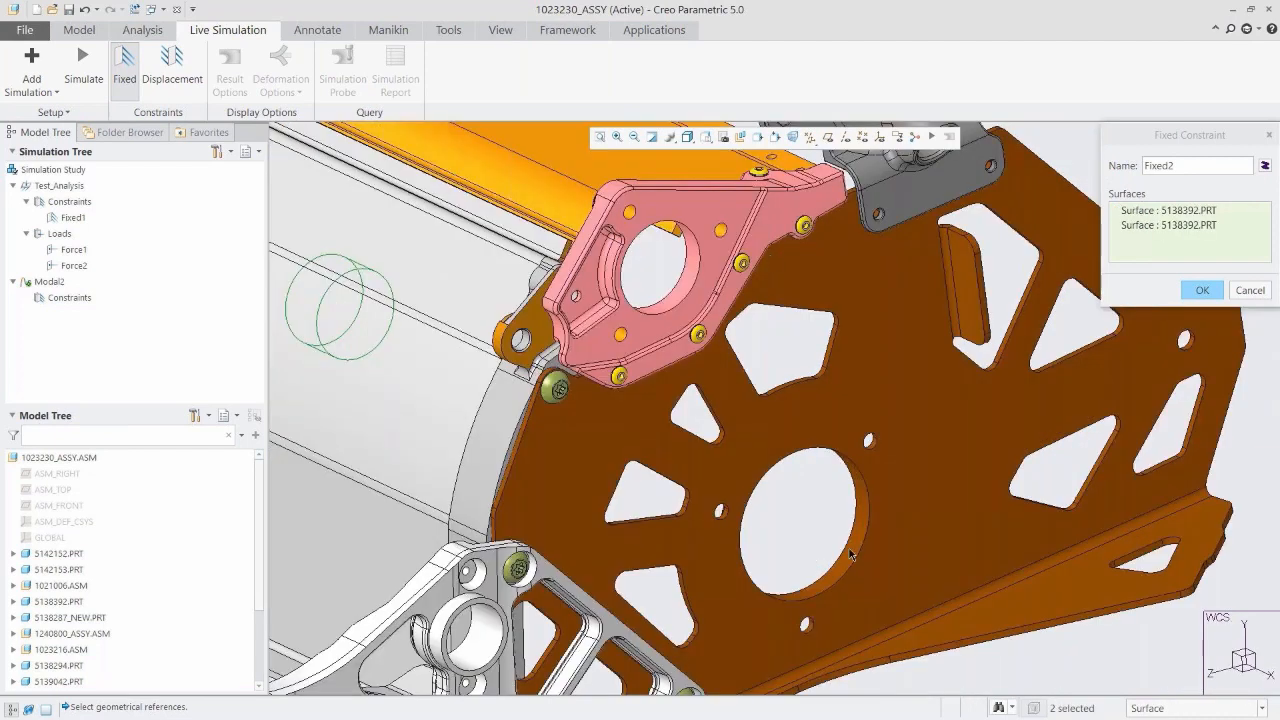
left_click(849, 548)
left_click(705, 137)
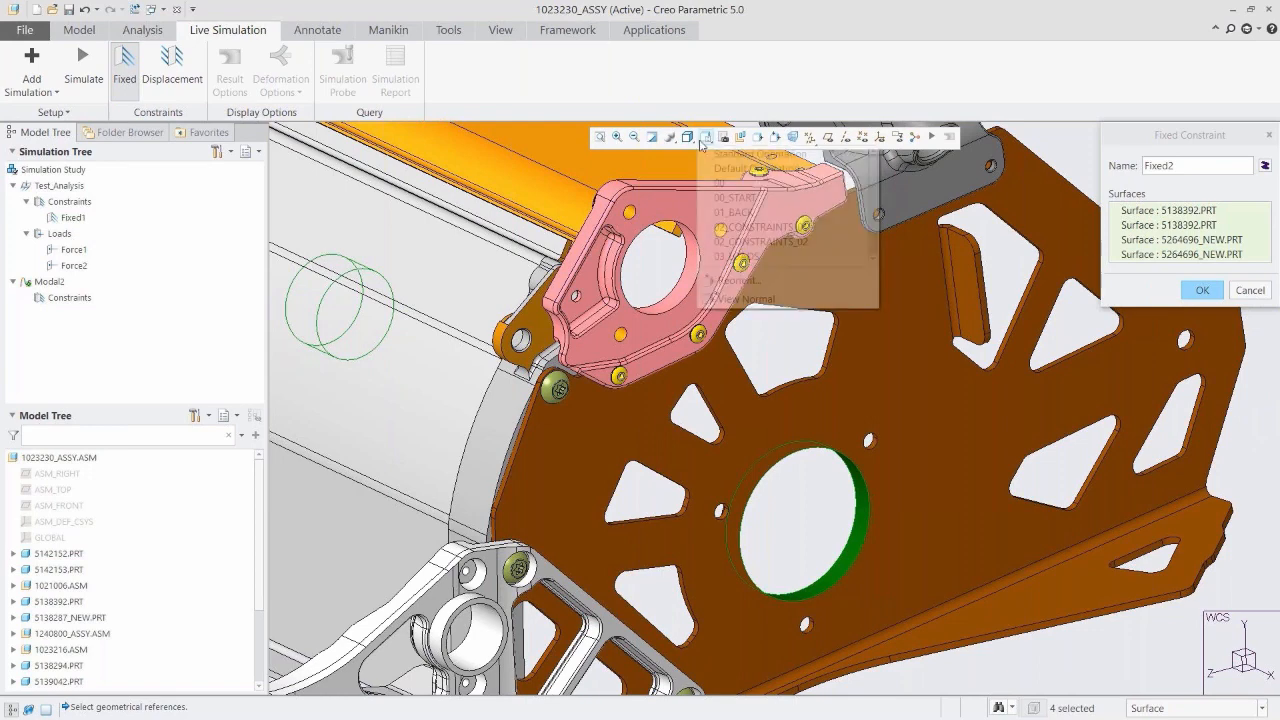
left_click(747, 199)
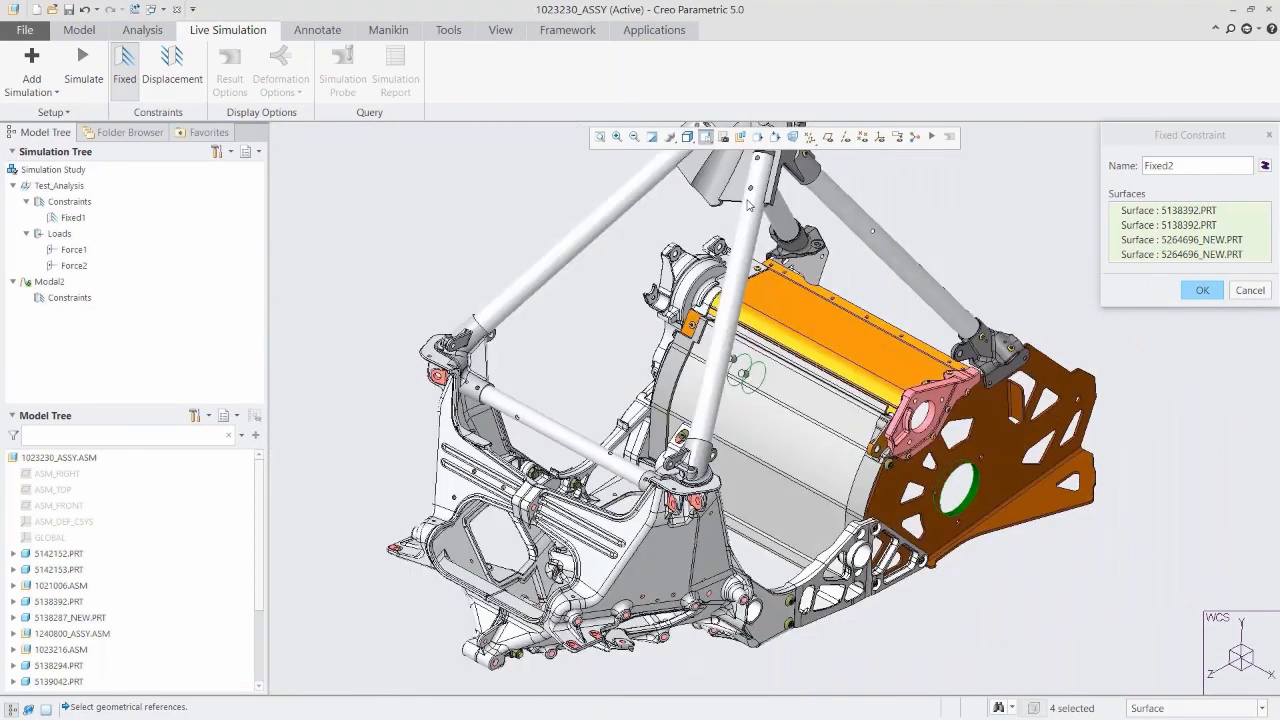
left_click(1195, 290)
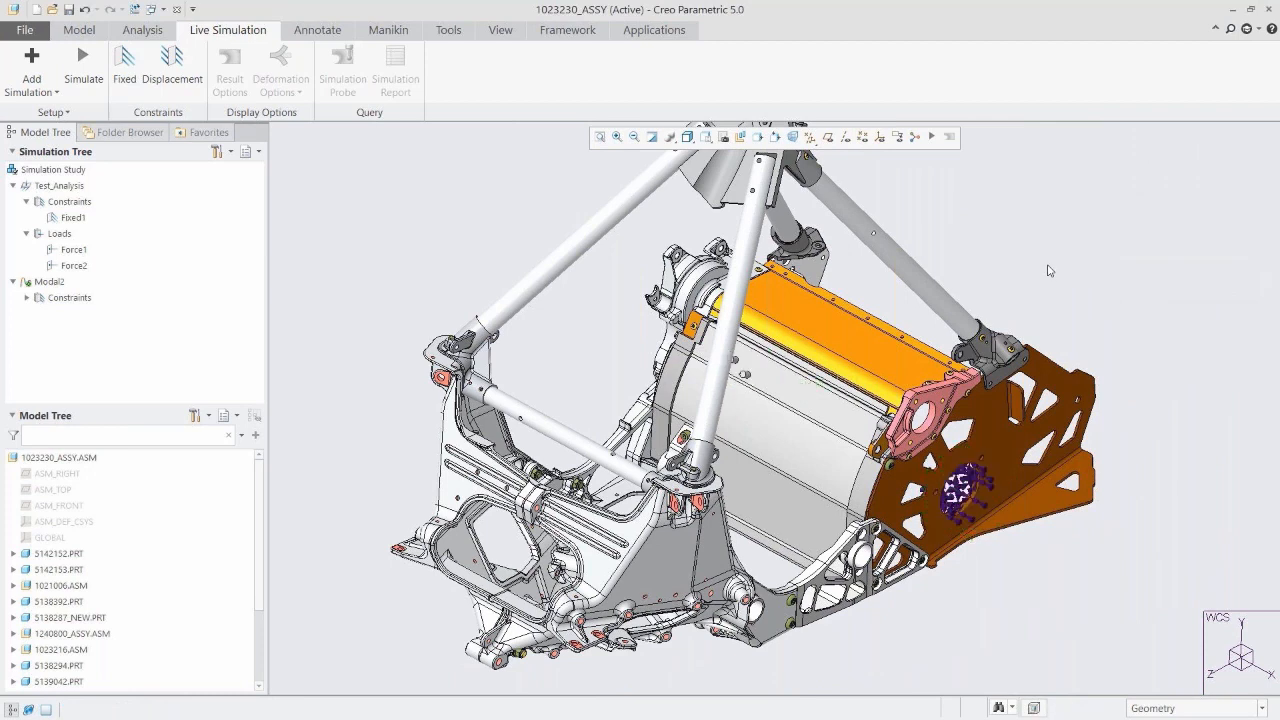
- Move the insertion point to directly after Group FASTERNERS, suppressing the upper frame components, and run the modal simulation
left_click_drag(257, 523, 252, 607)
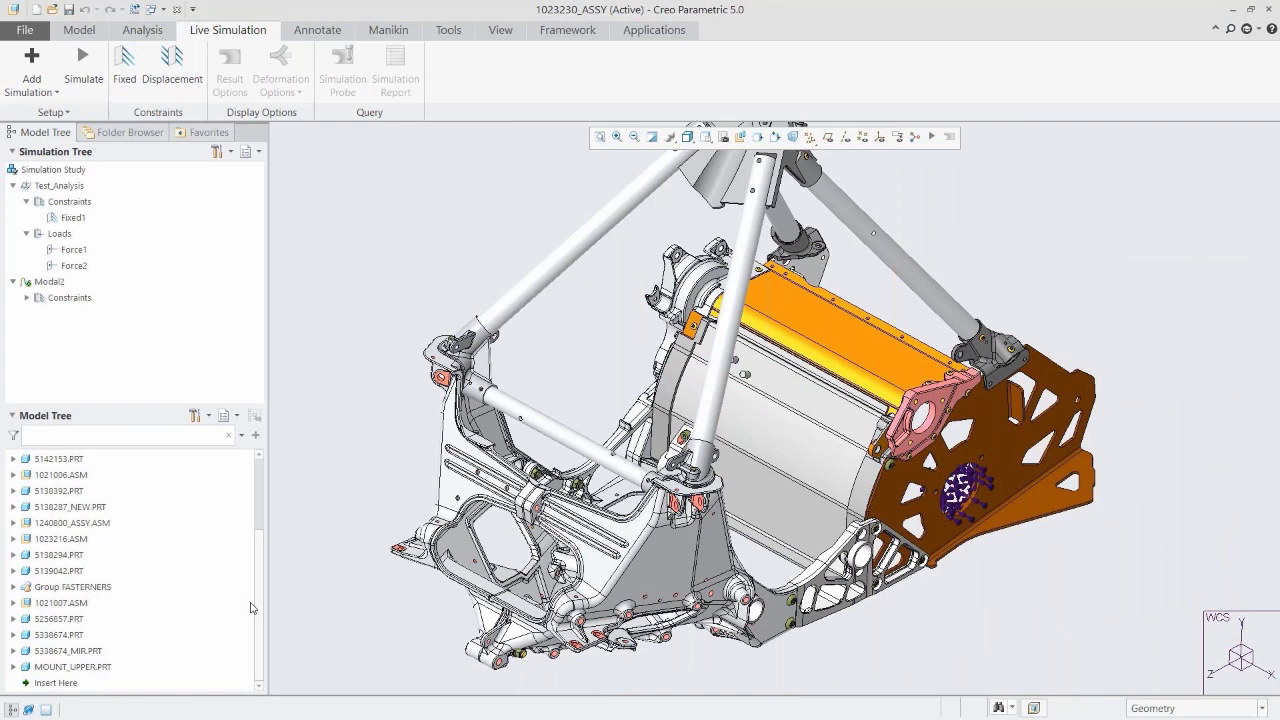
left_click_drag(74, 686, 62, 600)
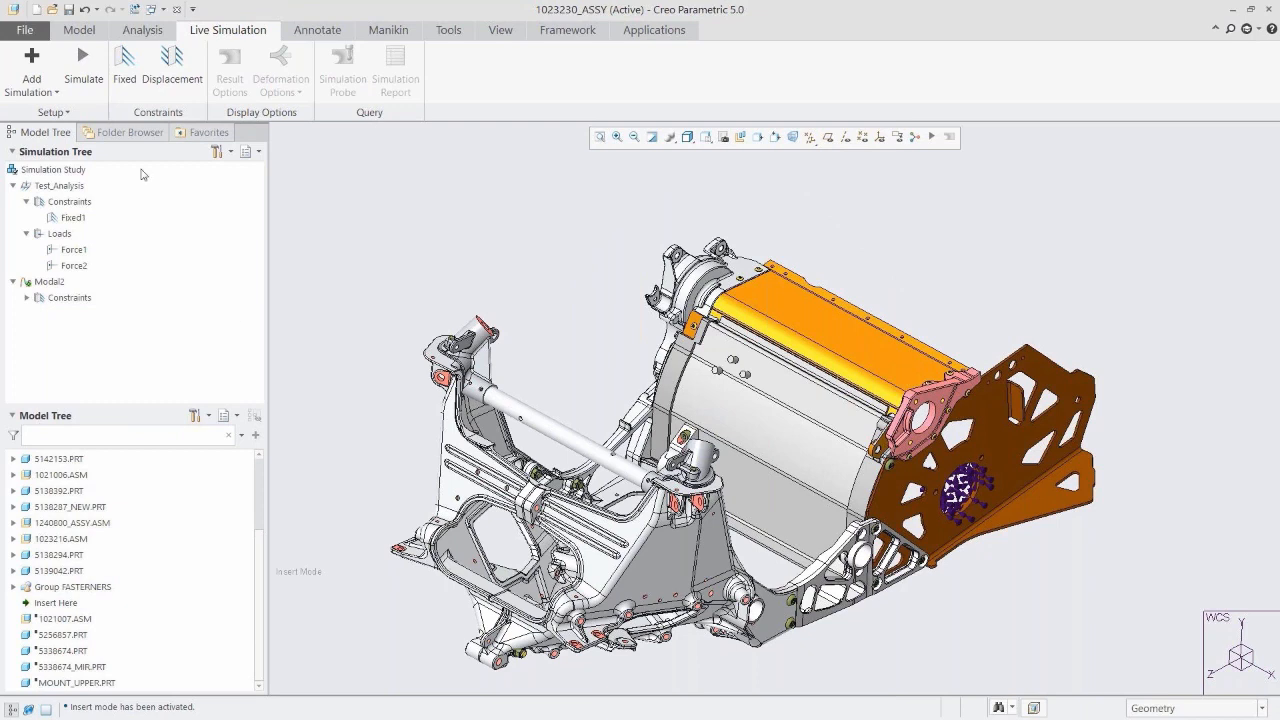
left_click(83, 62)
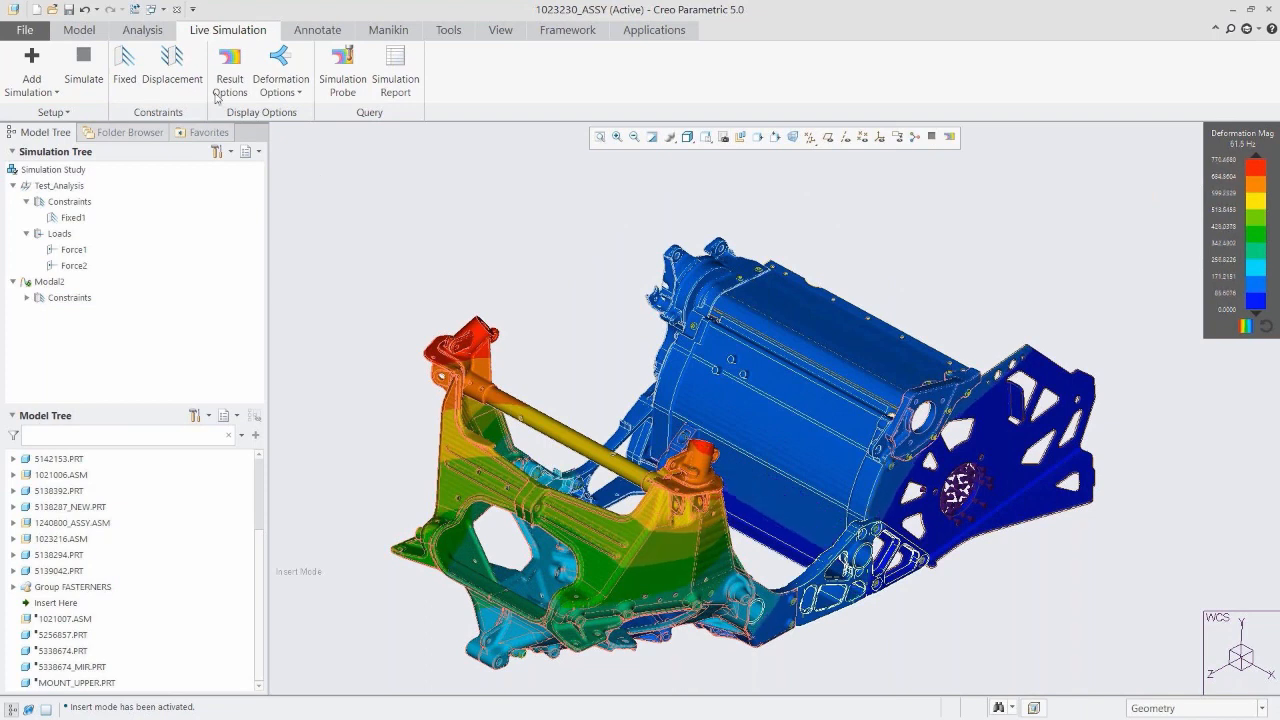
- Animate the mode 1 deformation of the assembly without the upper frame
left_click(229, 67)
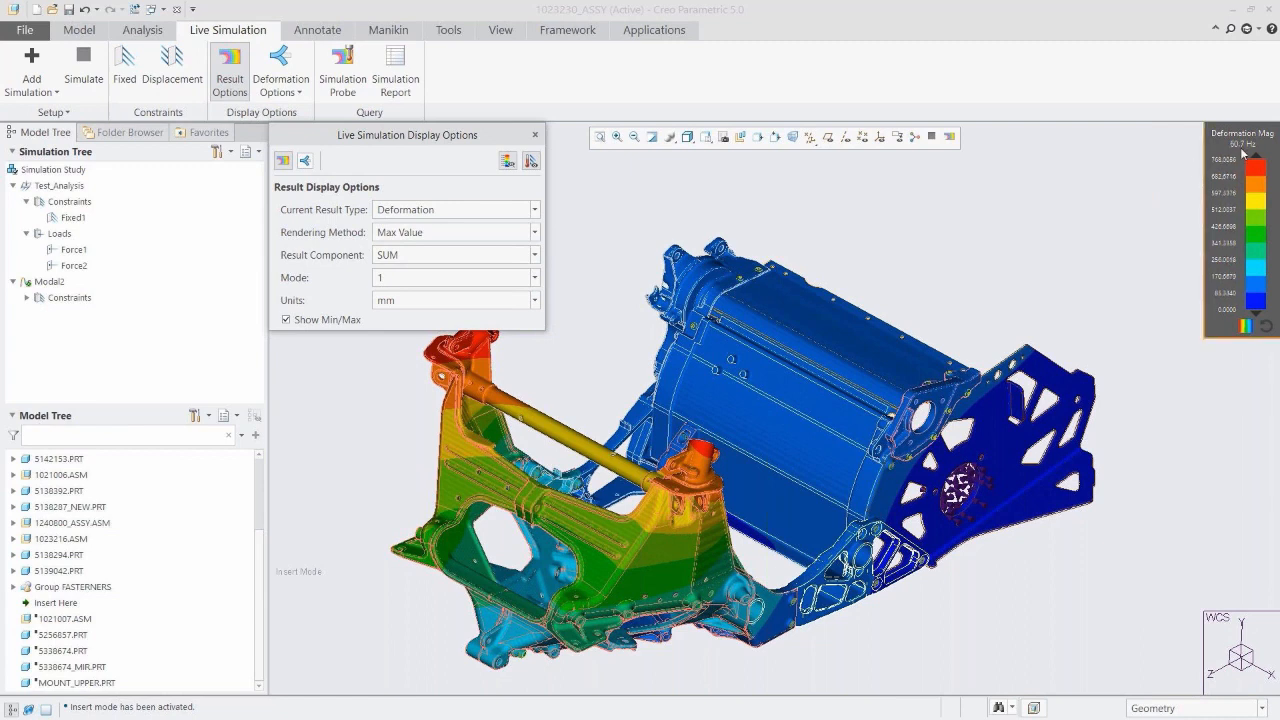
left_click(306, 161)
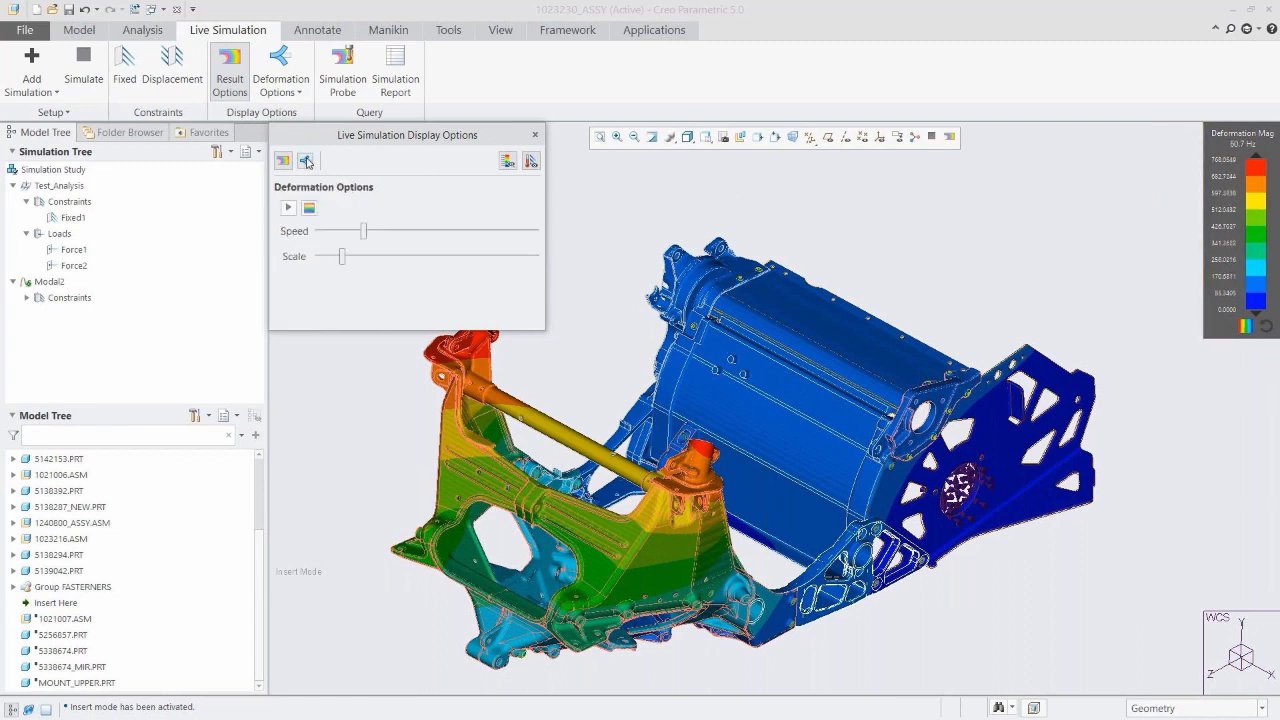
left_click(288, 208)
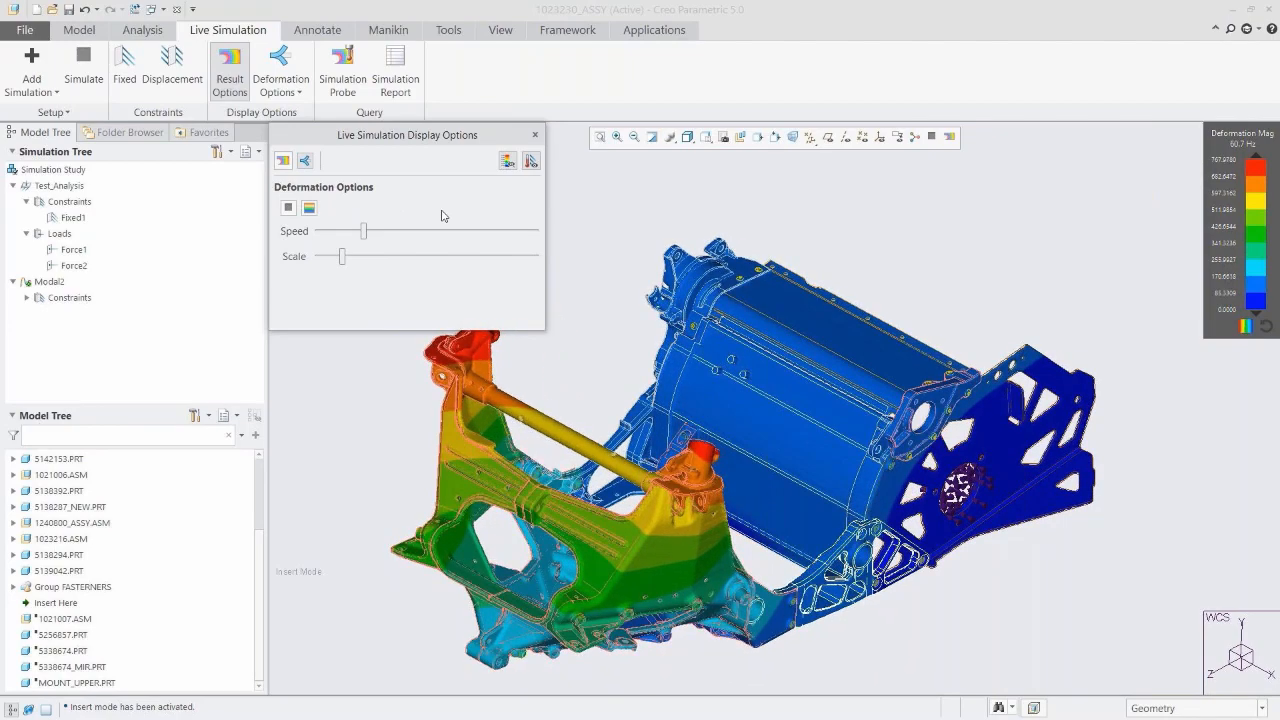
- Show the animated deformation for mode 4, stop the animation and close the display options
left_click(283, 162)
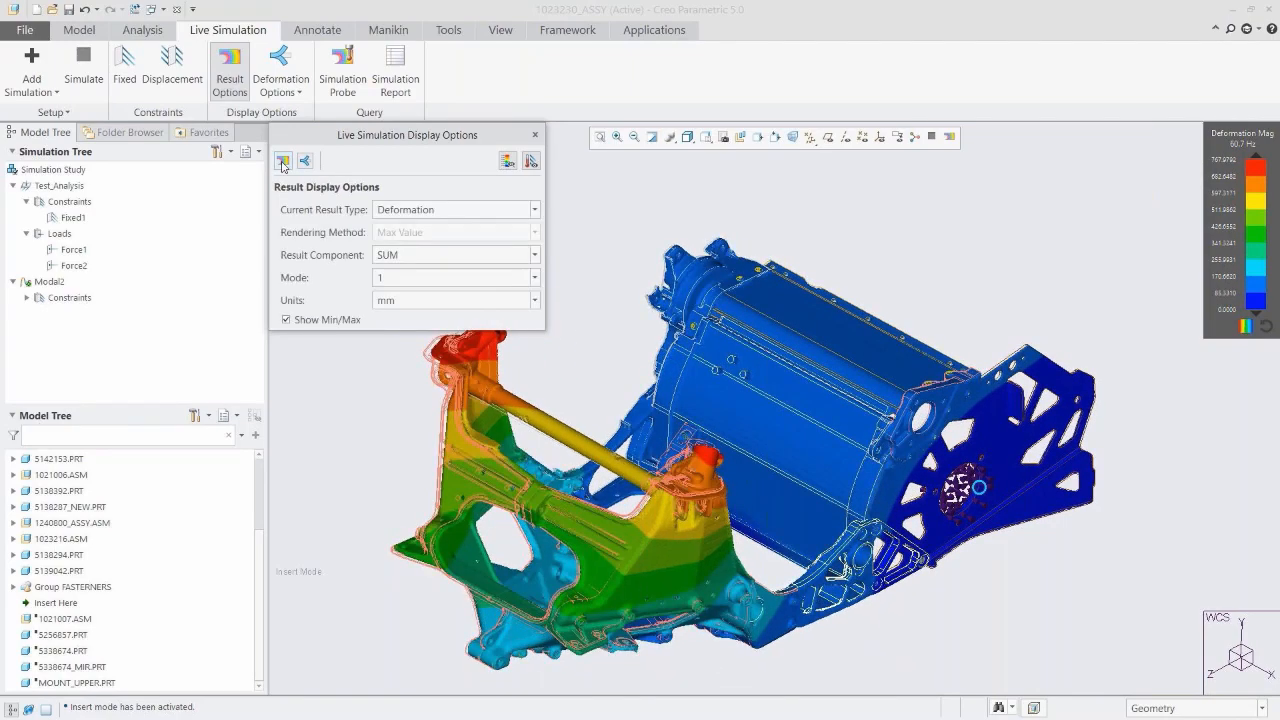
left_click(481, 278)
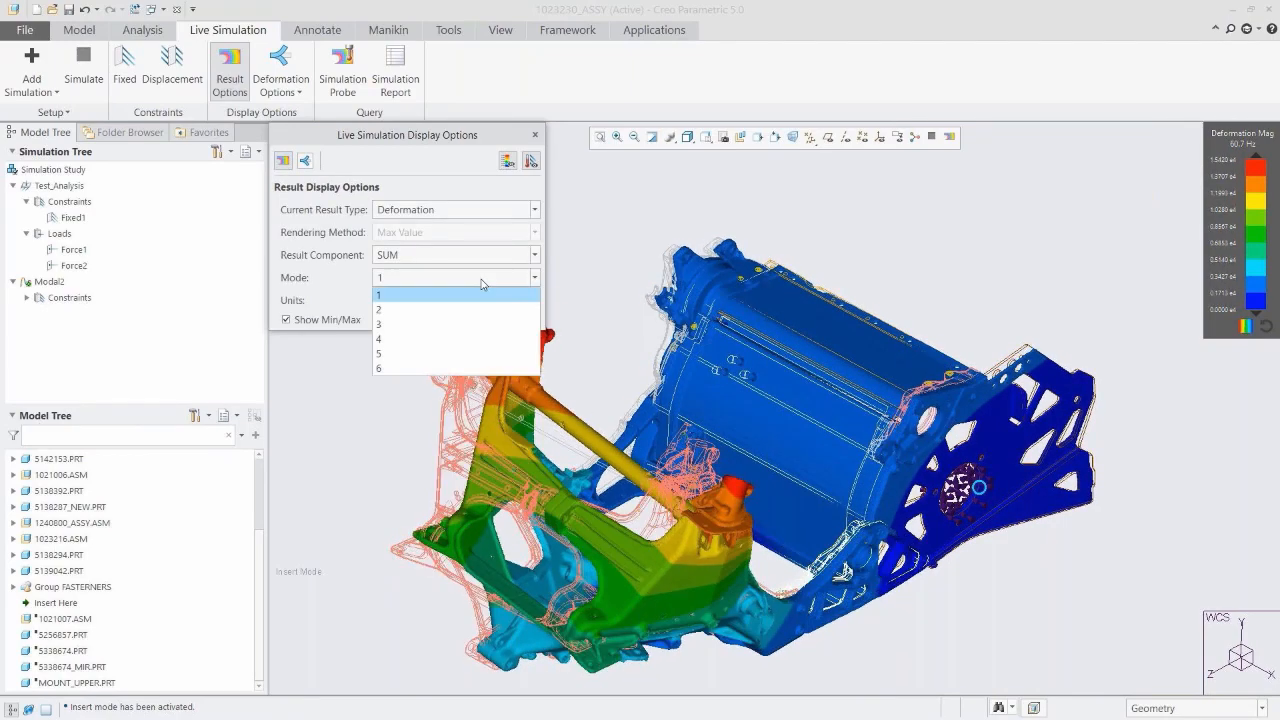
left_click(458, 339)
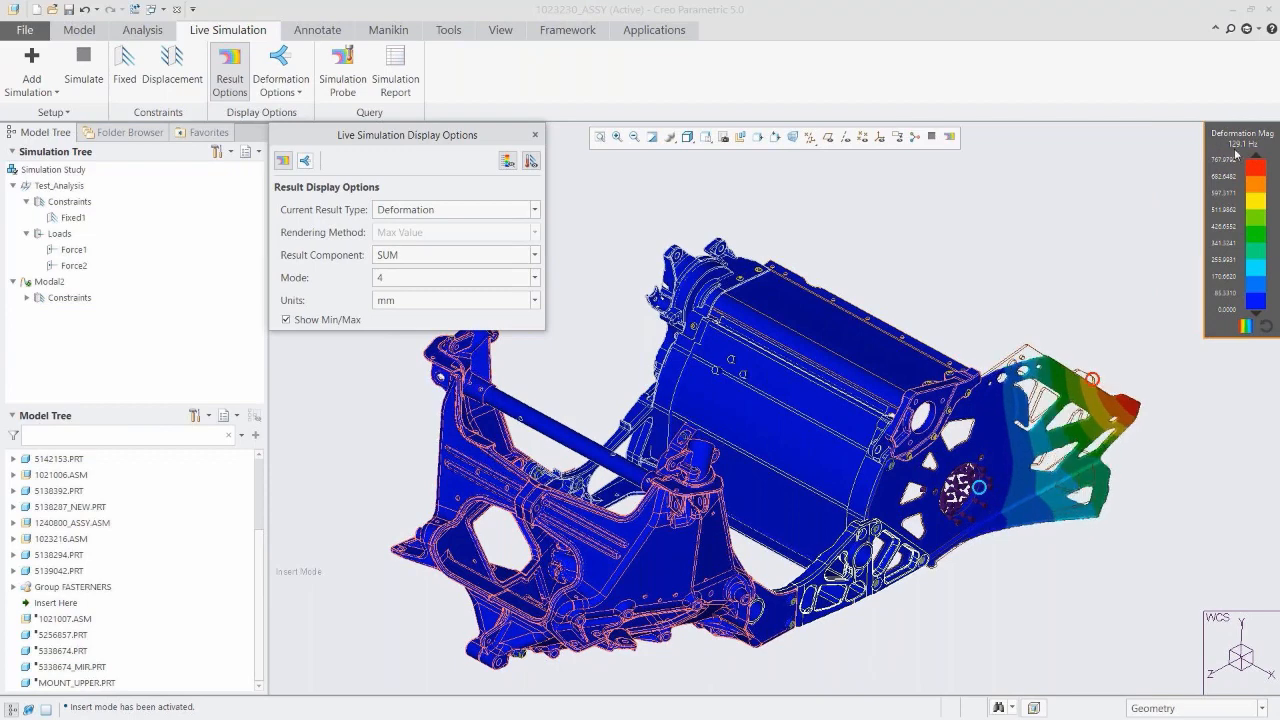
left_click(305, 161)
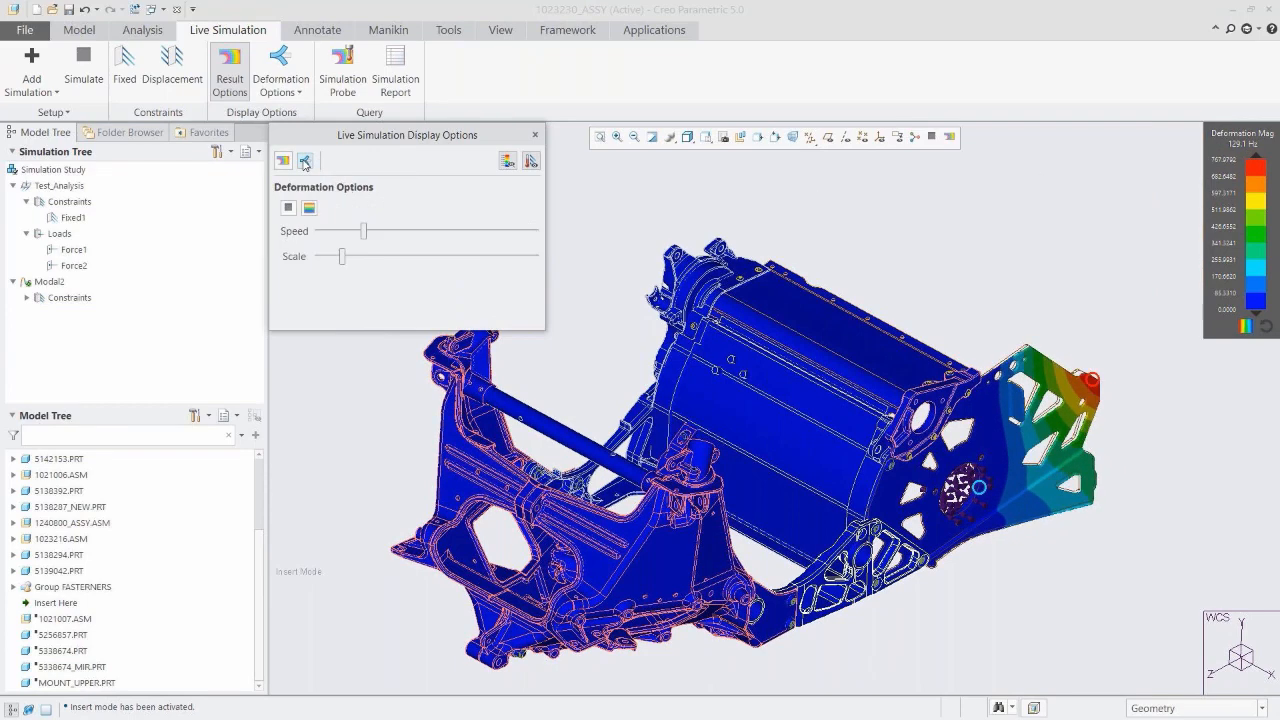
left_click(289, 208)
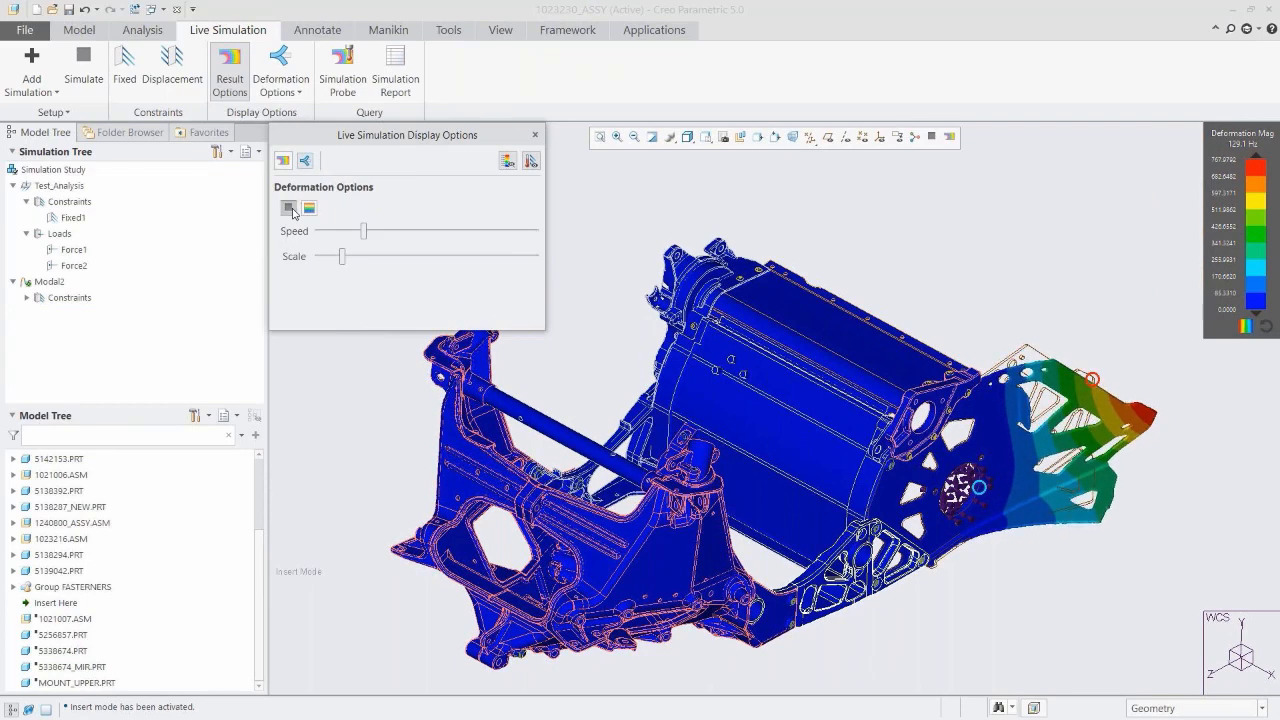
left_click(536, 136)
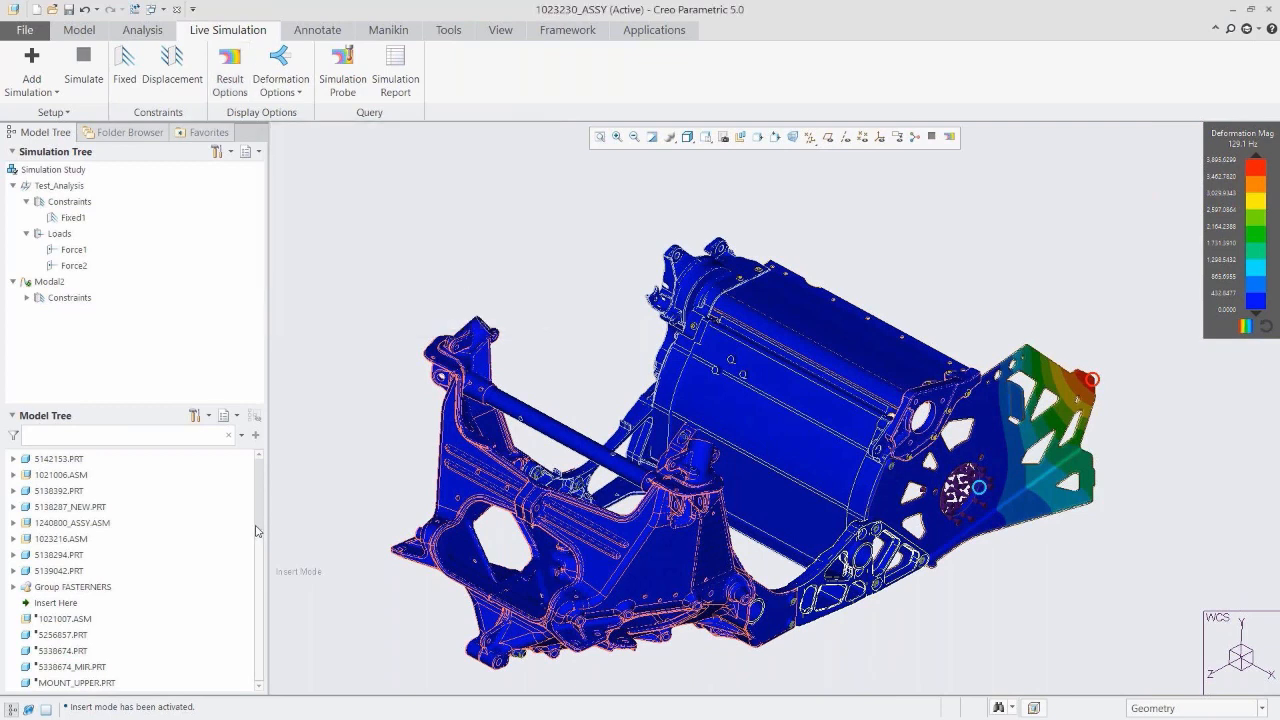
- Exit insert mode and resume the suppressed upper frame components for the modal simulation
left_click(63, 604)
right_click(63, 604)
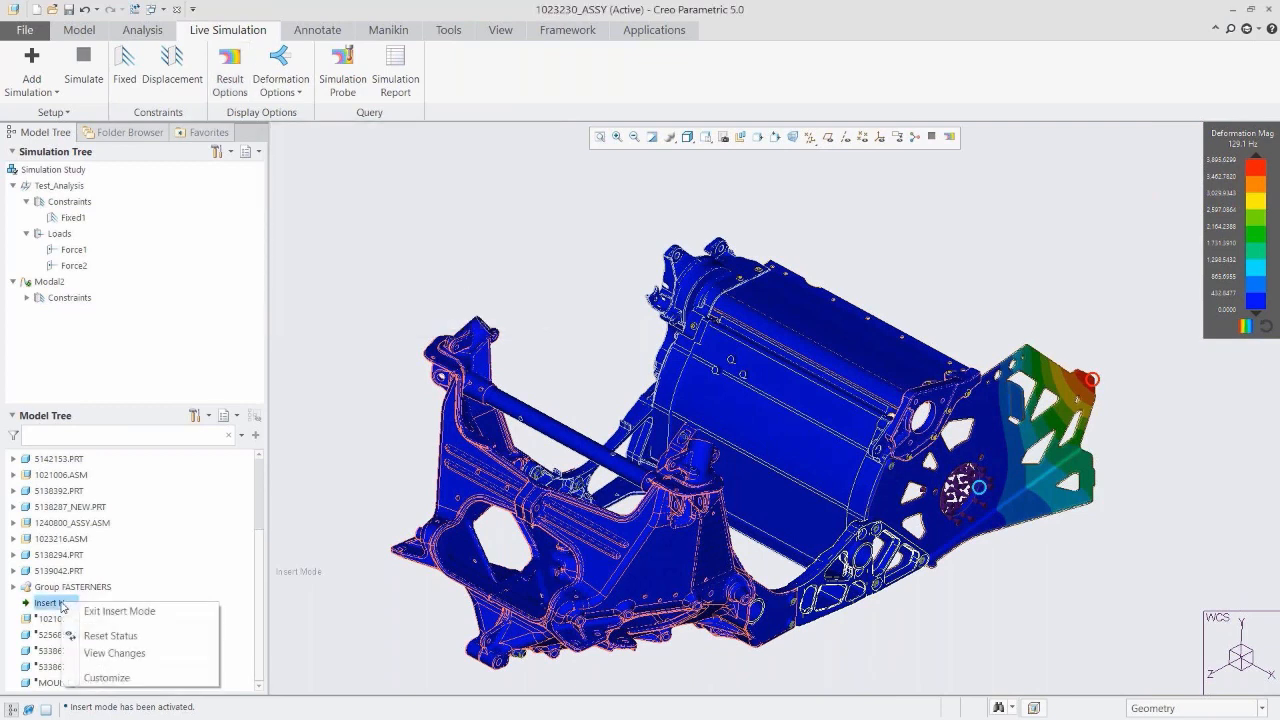
left_click(118, 611)
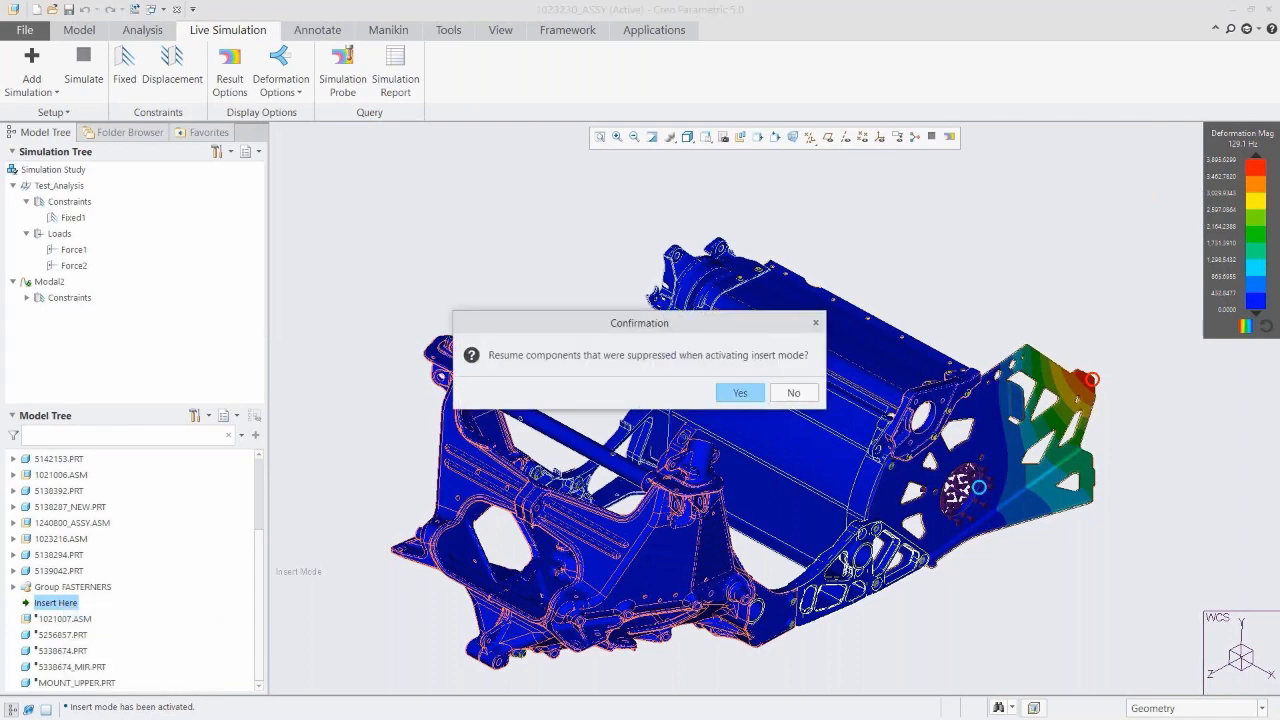
left_click(740, 393)
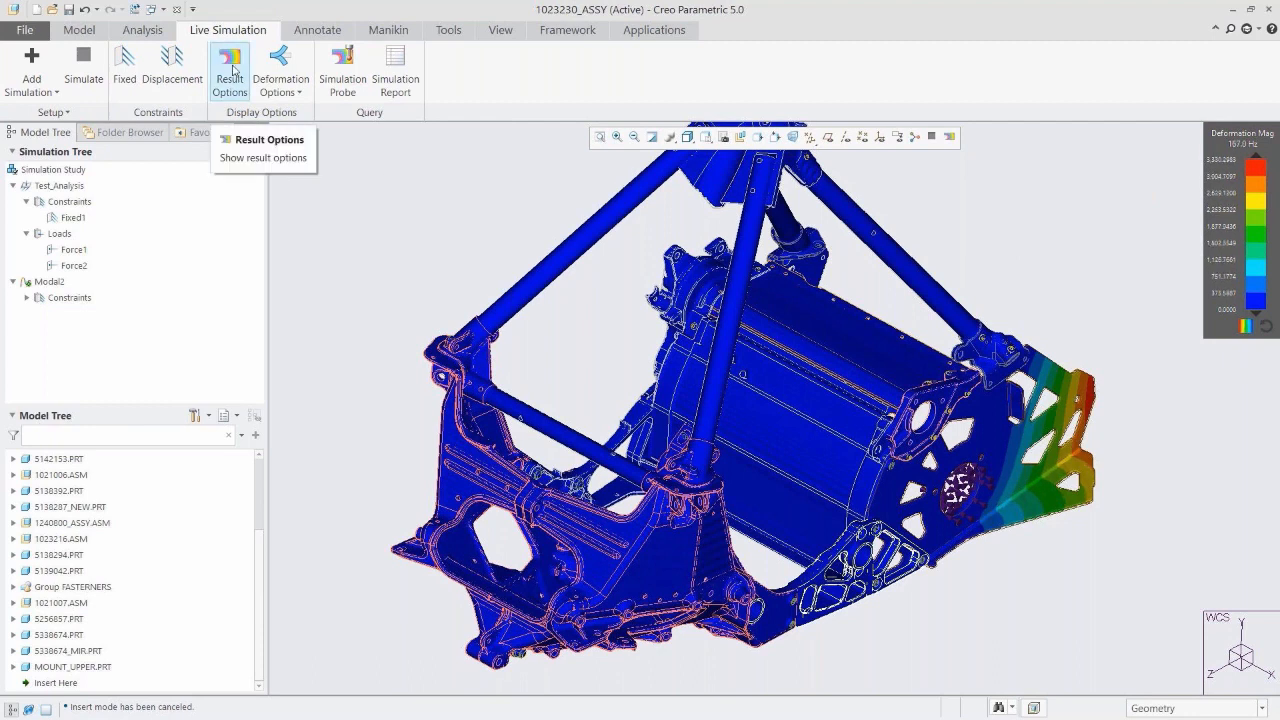
- Animate the mode 4 deformation of the complete assembly with the upper frame included
left_click(230, 72)
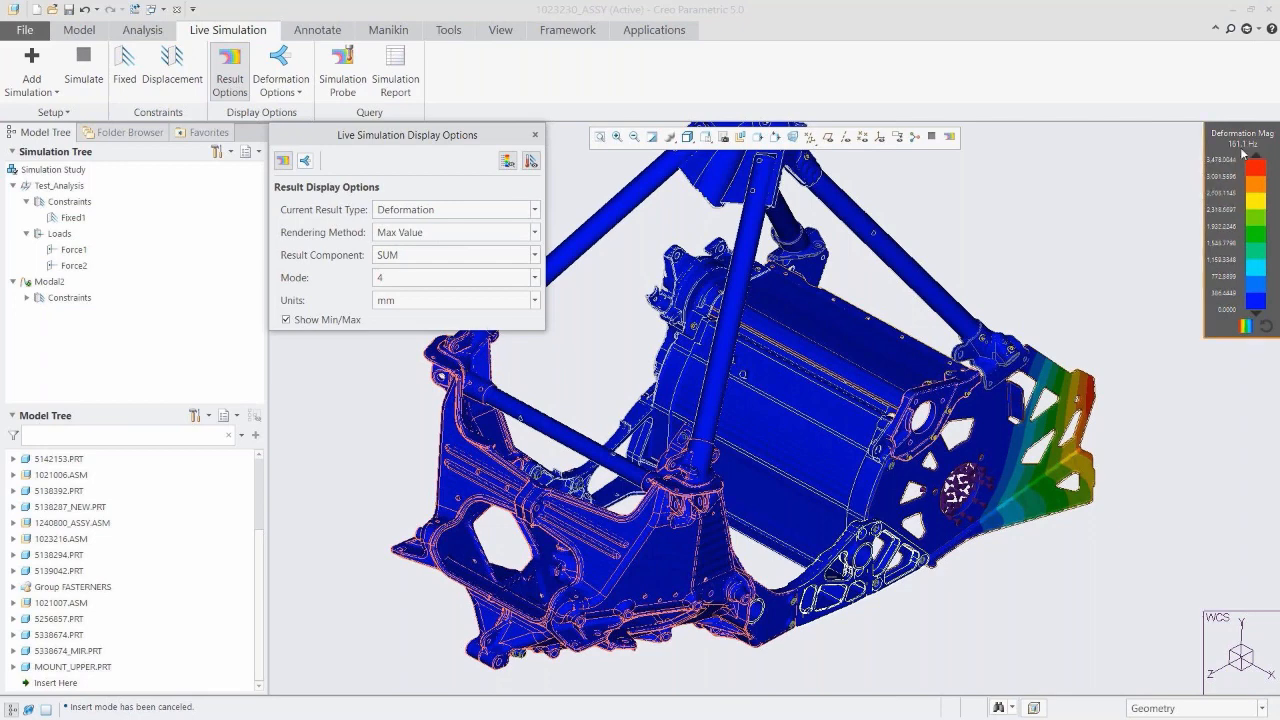
left_click(305, 161)
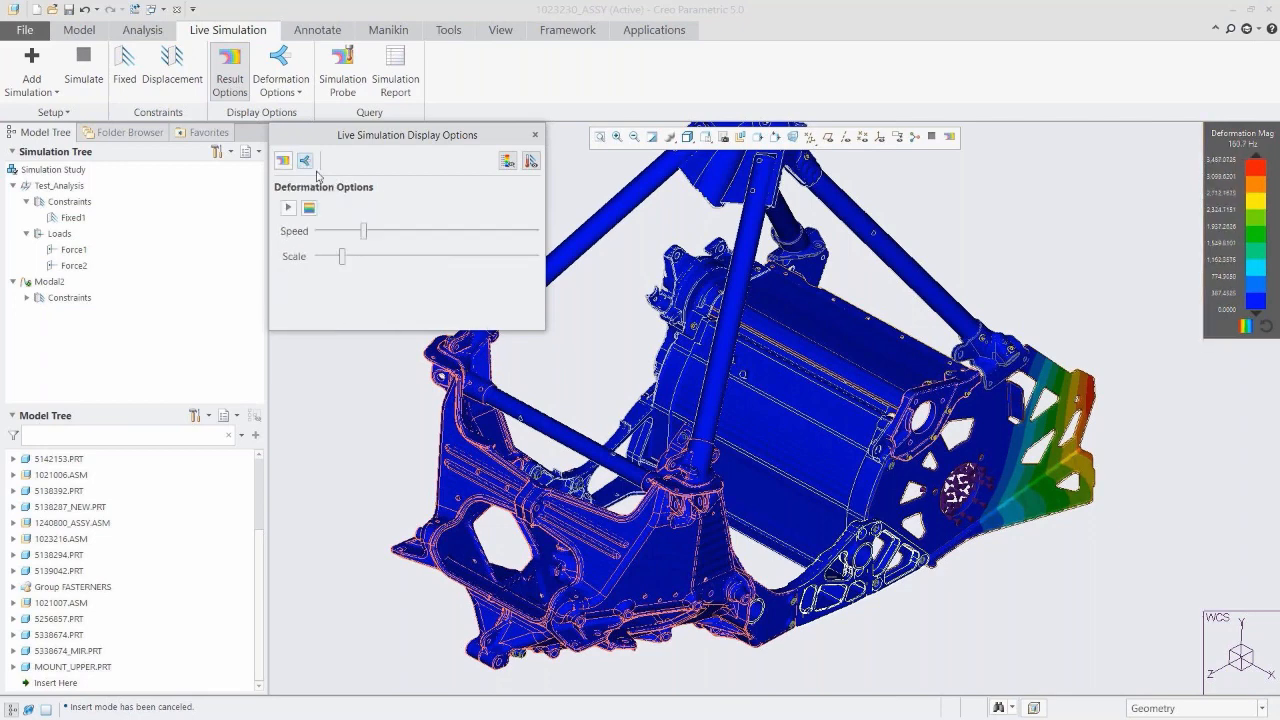
left_click(289, 208)
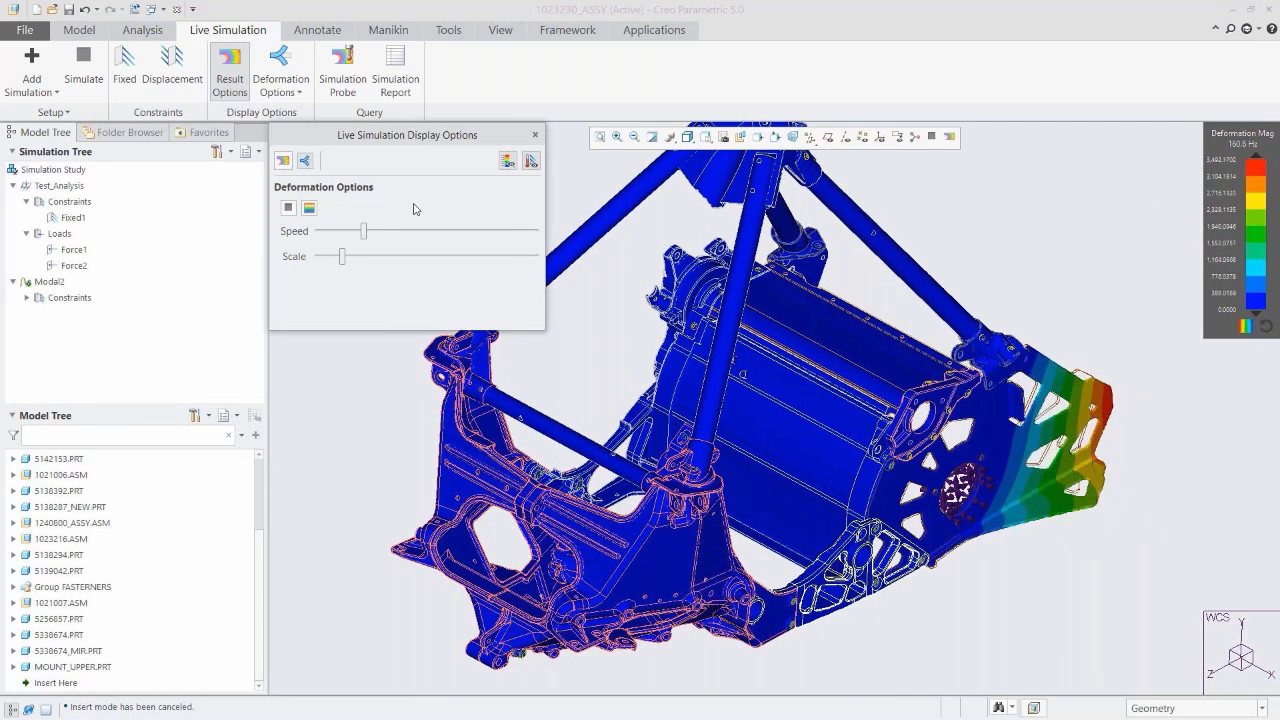
- Switch the complete assembly's animated deformation to mode 1, stop the animation and close the display options
left_click(283, 160)
left_click(440, 277)
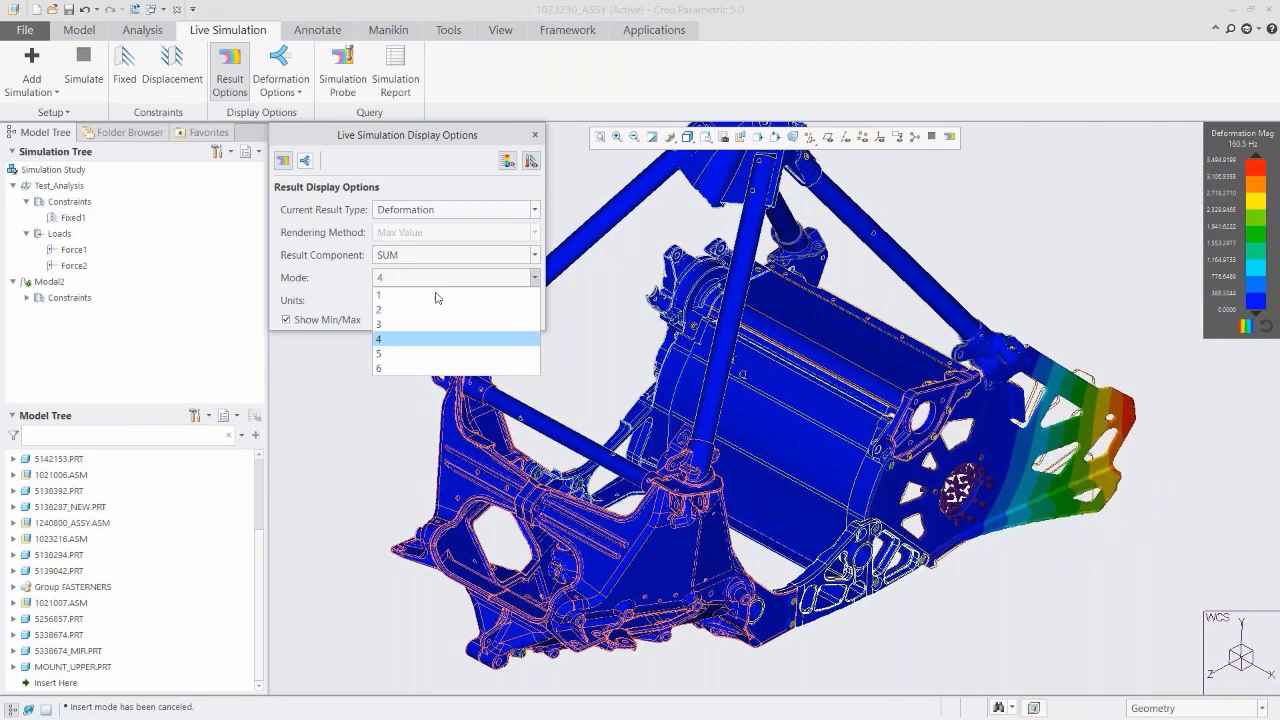
left_click(436, 297)
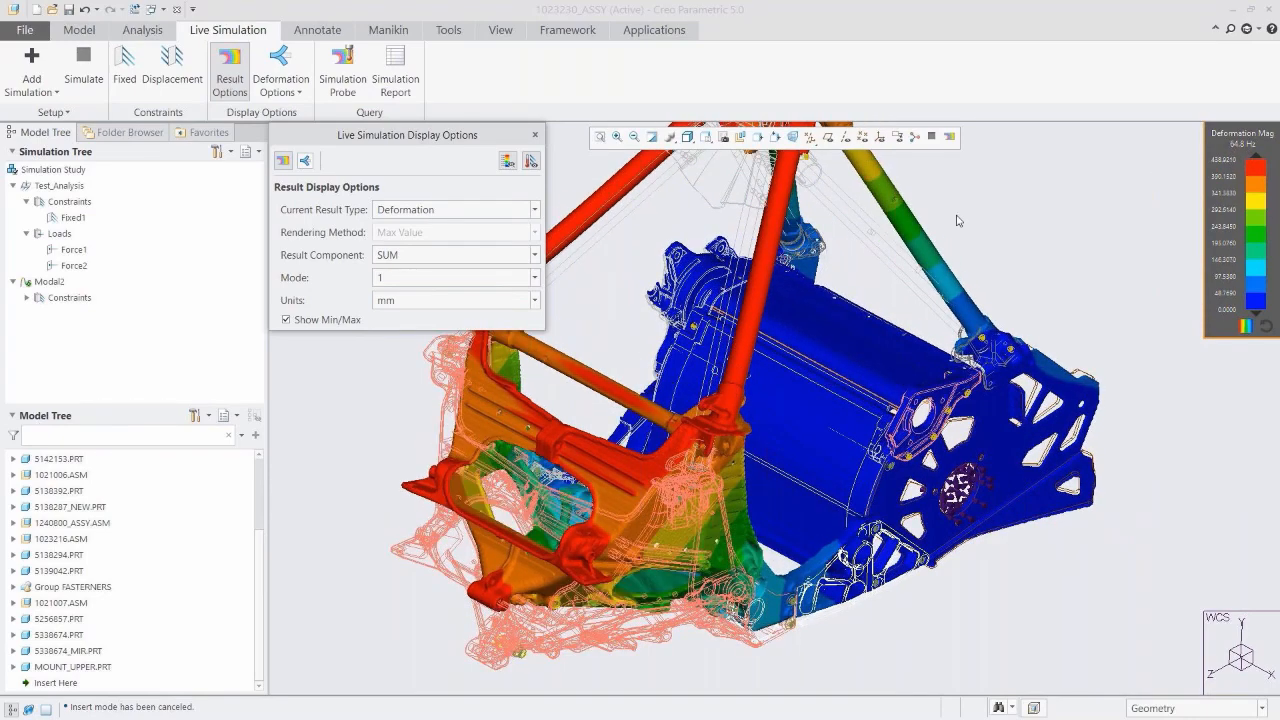
left_click(305, 161)
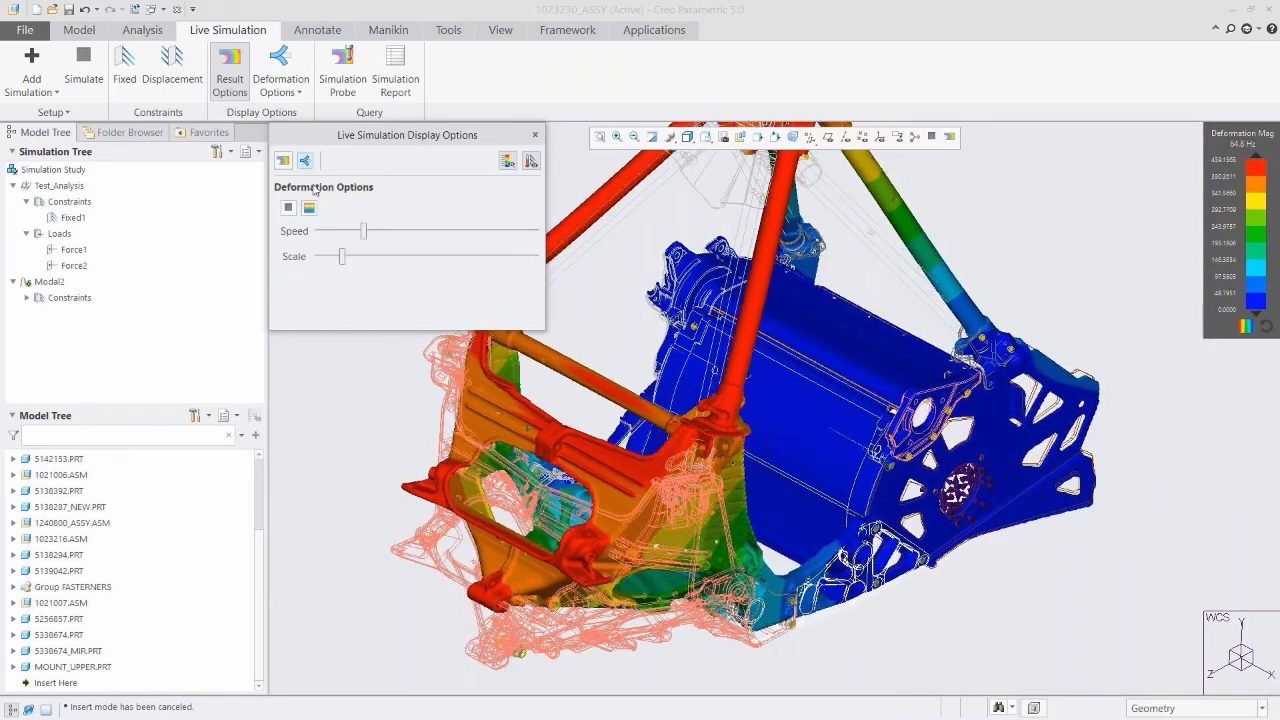
left_click(289, 208)
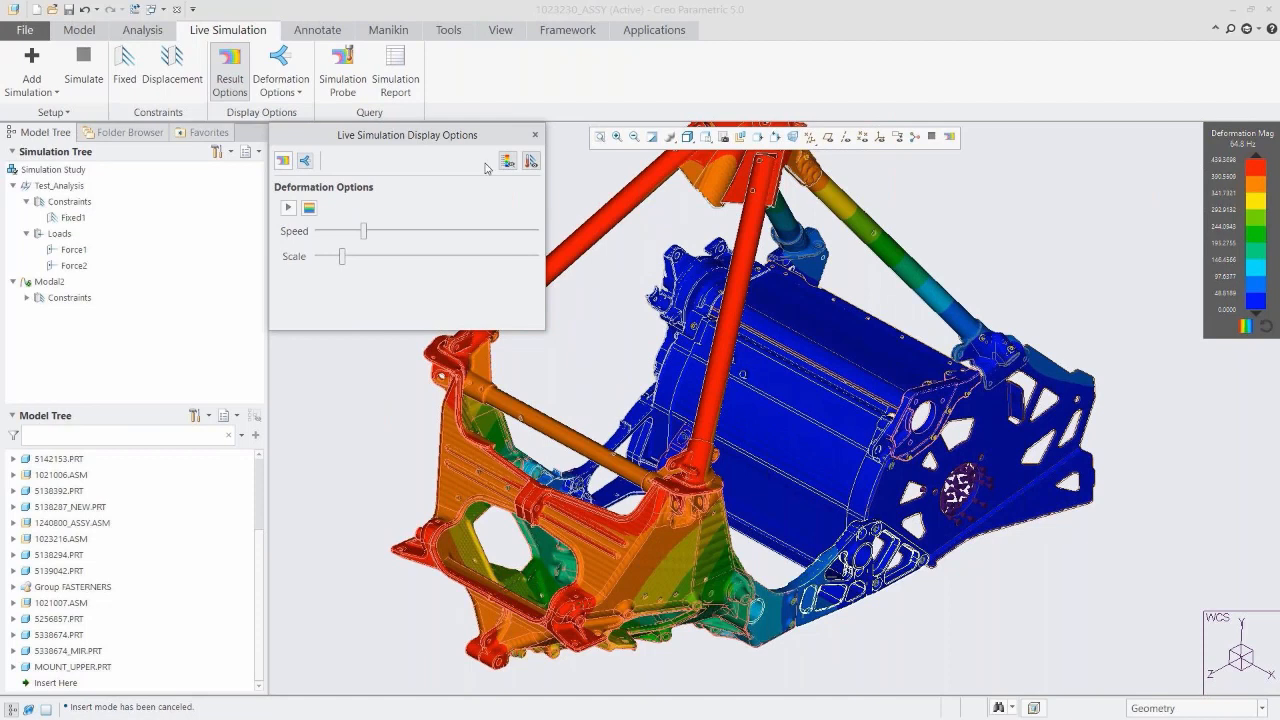
left_click(536, 135)
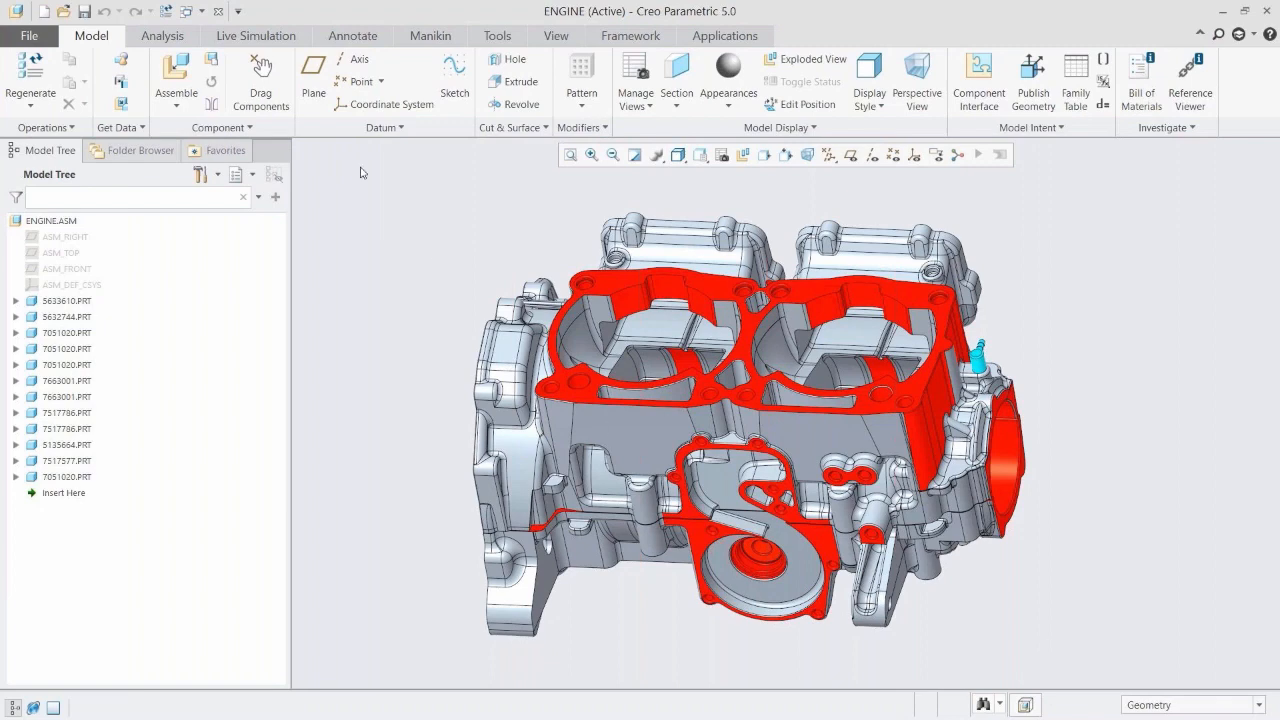
- Examine the convection condition ConvCond4 of the Thermal3 study in Live Simulation, checking its surfaces, coefficient and bulk temperature
left_click(265, 37)
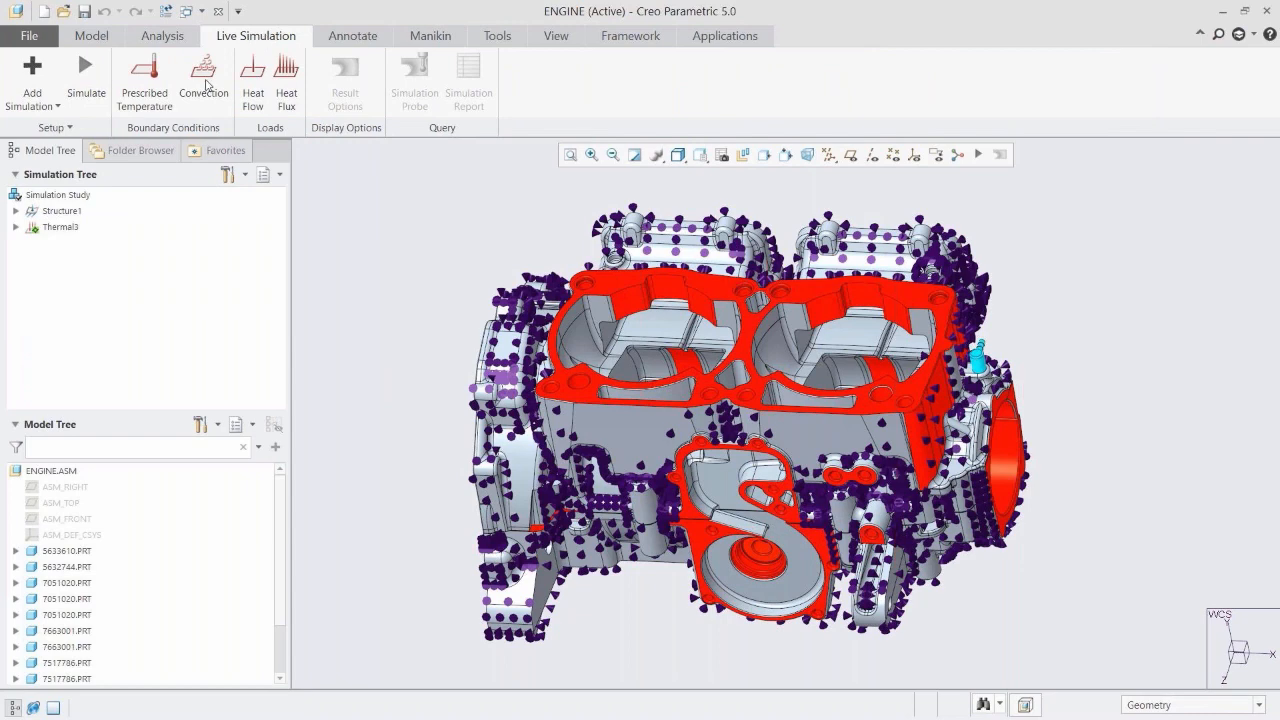
left_click(16, 227)
left_click(31, 243)
left_click(96, 276)
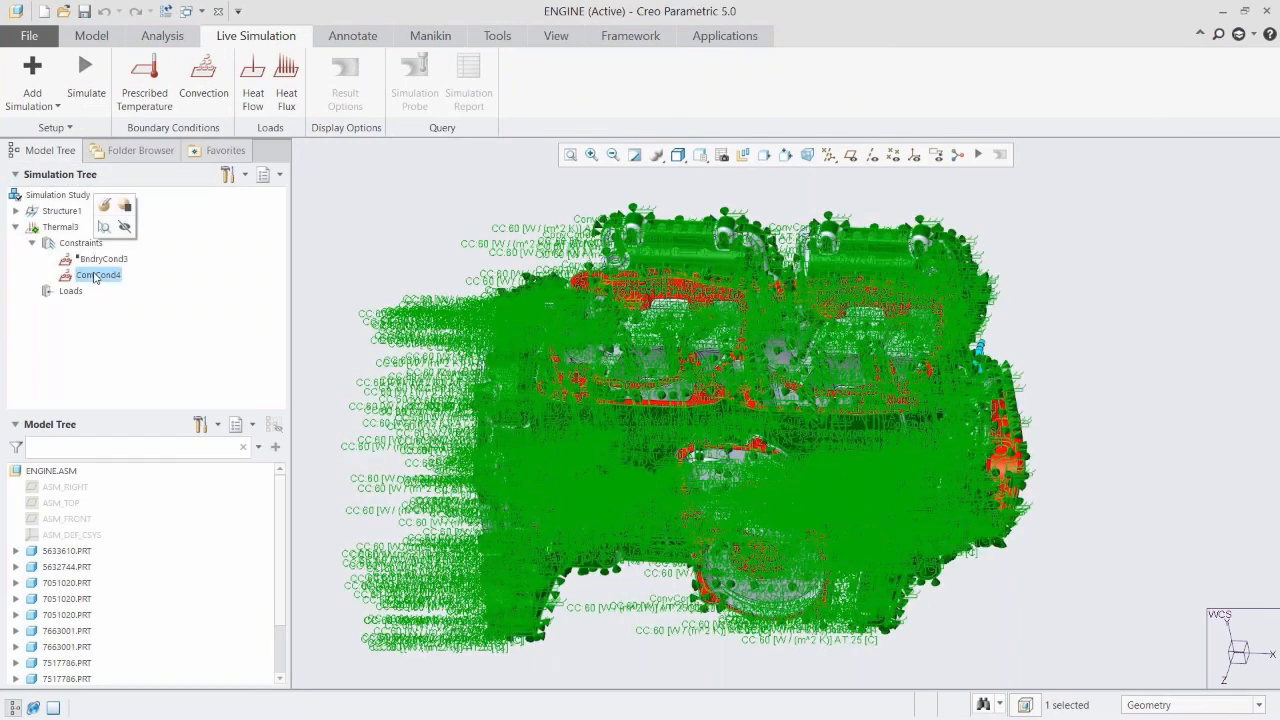
left_click(105, 213)
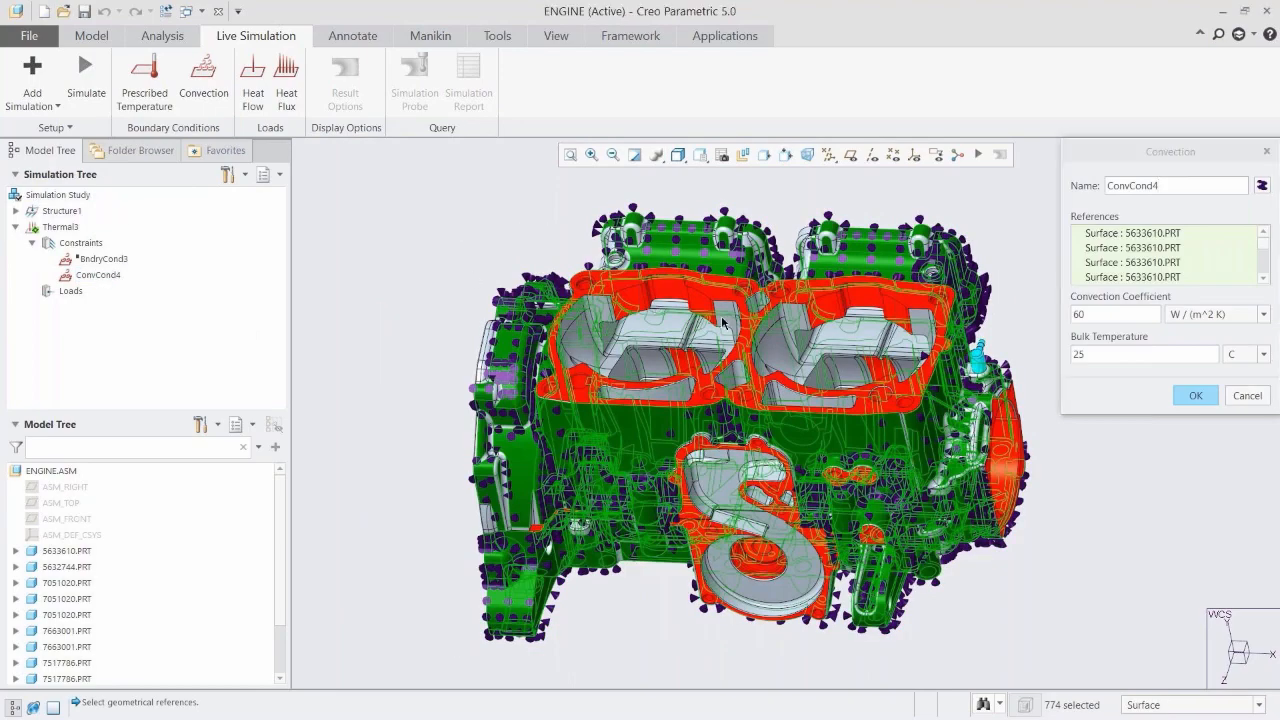
middle_click_drag(723, 322, 740, 228)
left_click(1199, 400)
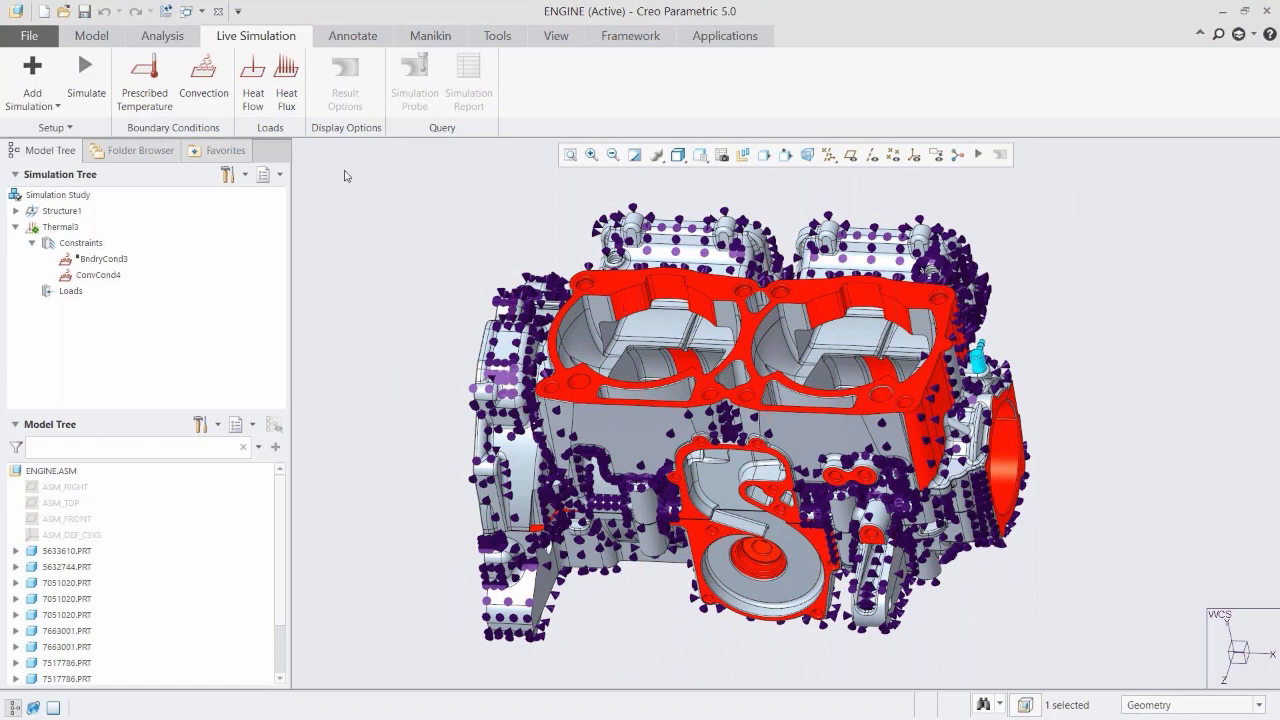
- Apply a 1000 W heat flow load to the upper cylinder deck surface of part 5633610 and expand the study's loads
left_click(253, 90)
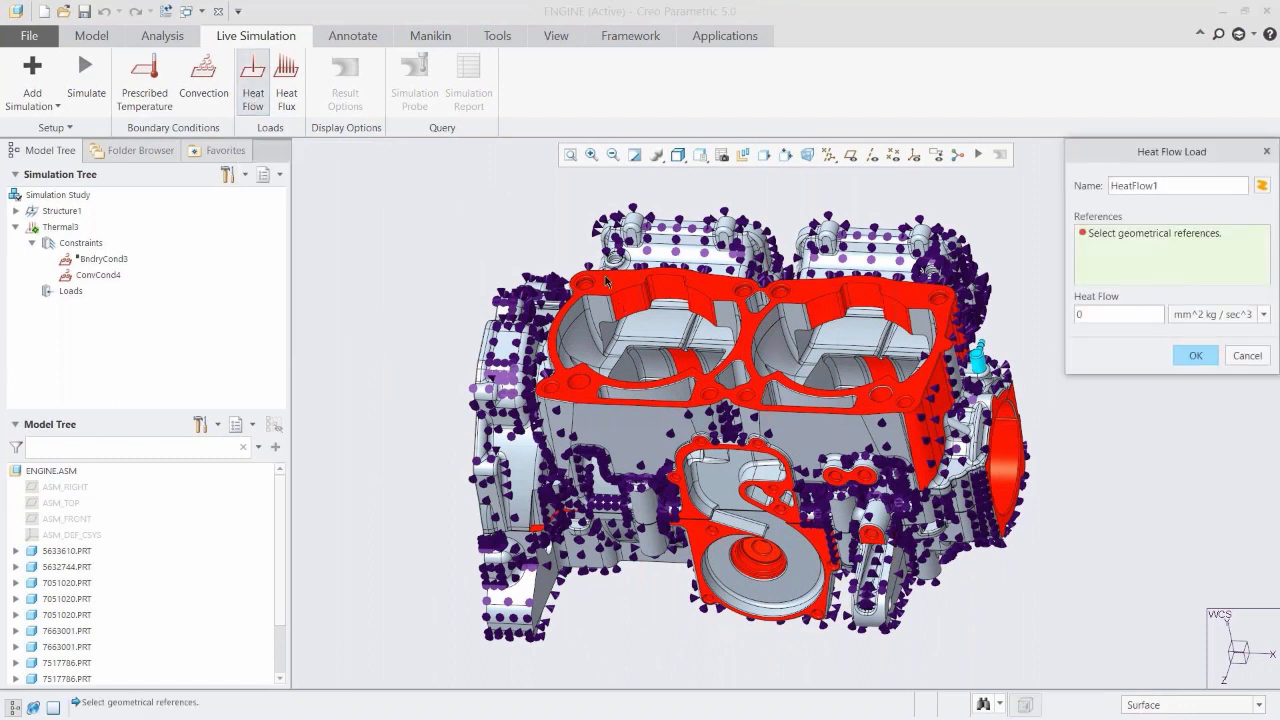
left_click(747, 335)
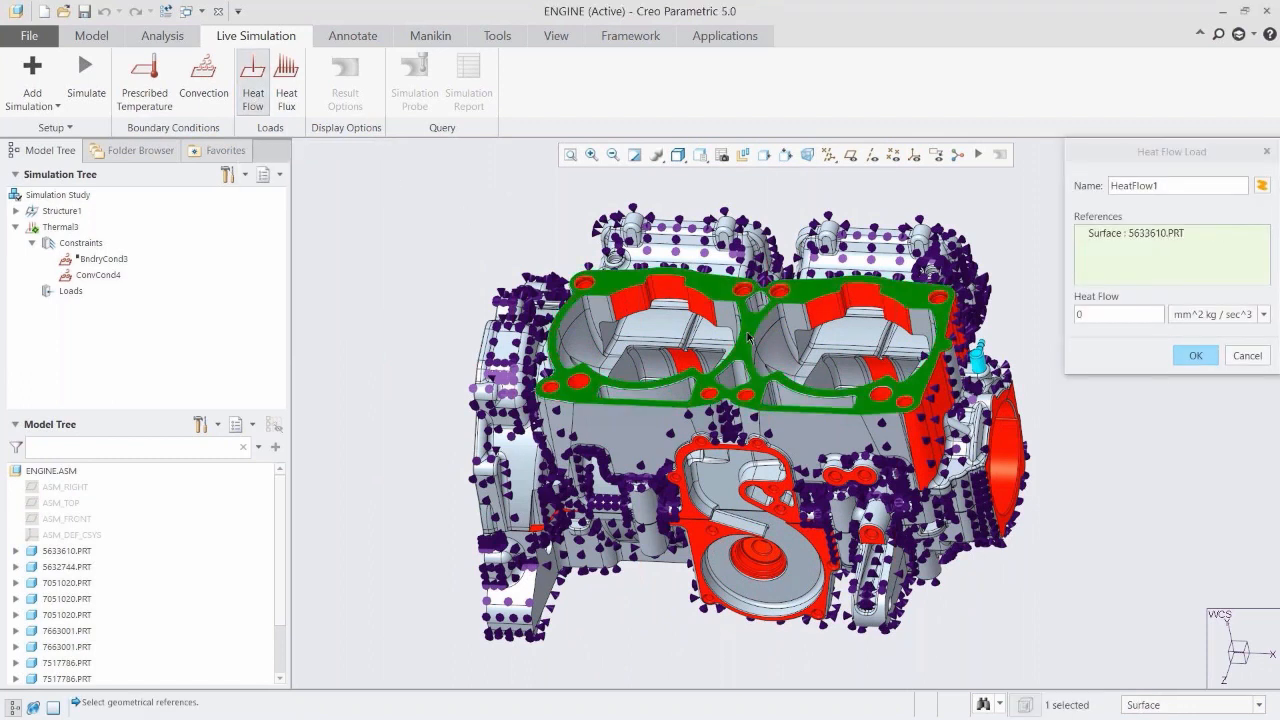
double_click(1090, 317)
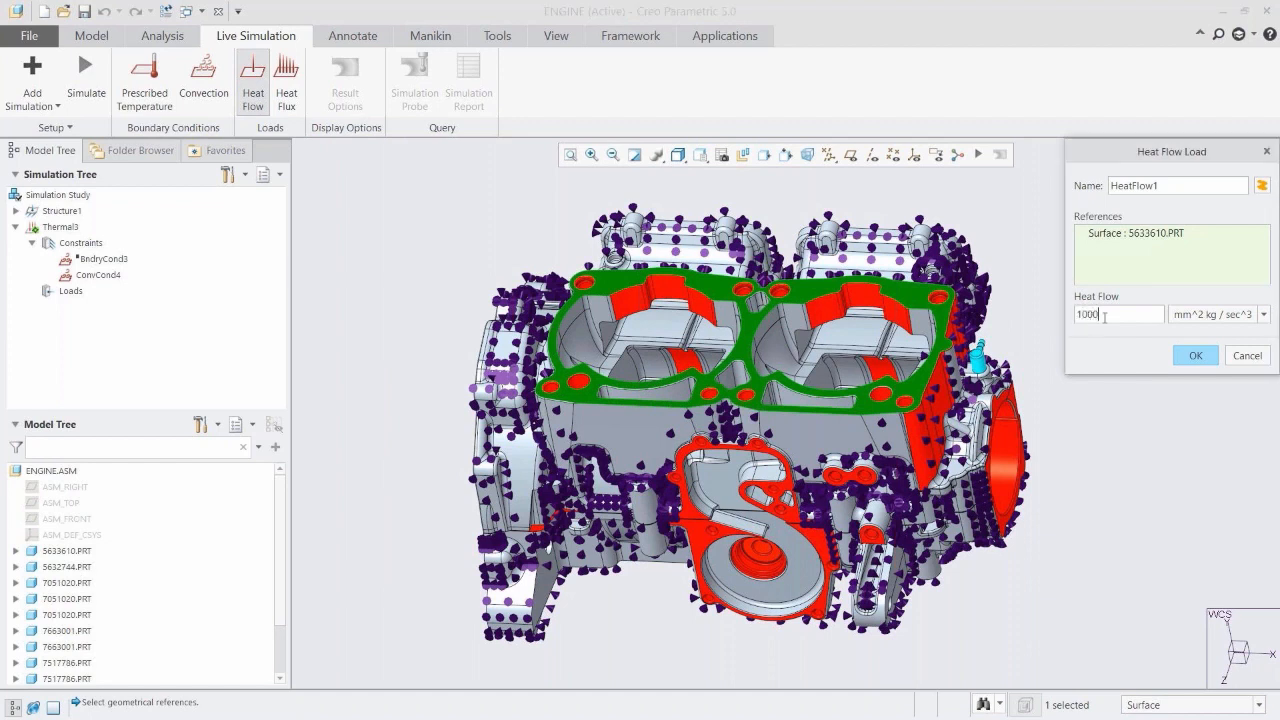
left_click(1205, 316)
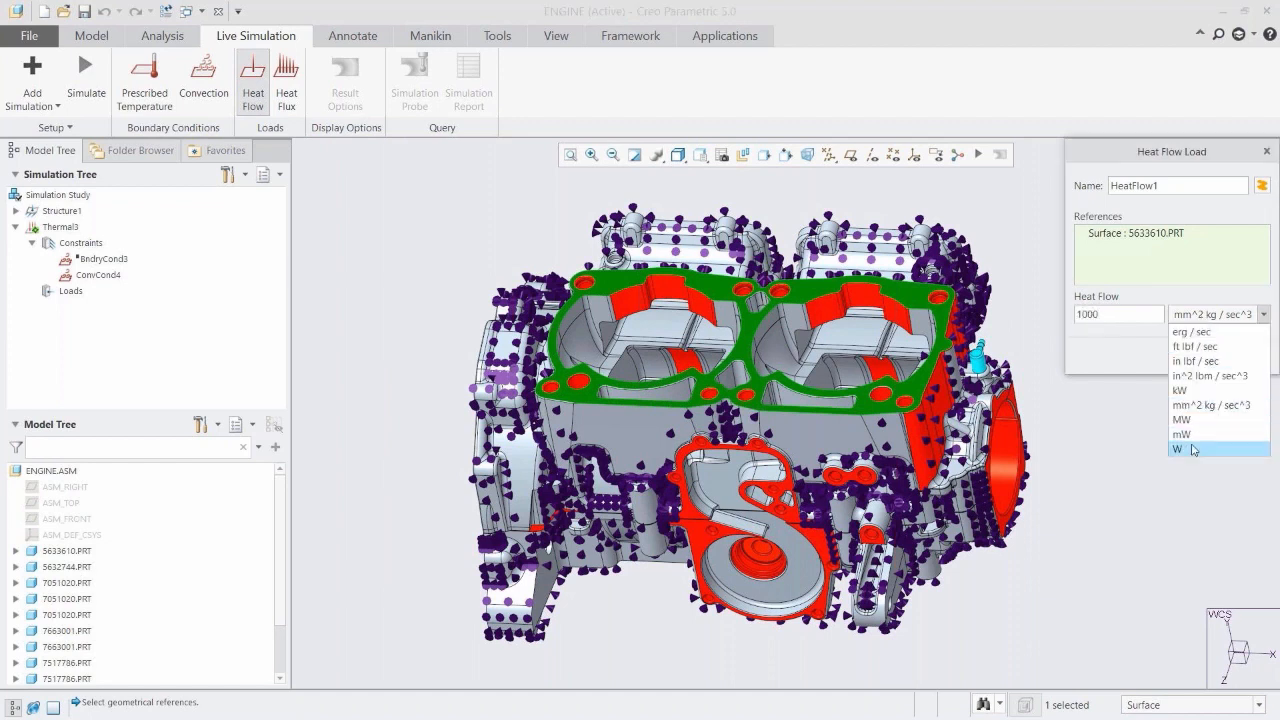
left_click(1193, 449)
left_click(1193, 356)
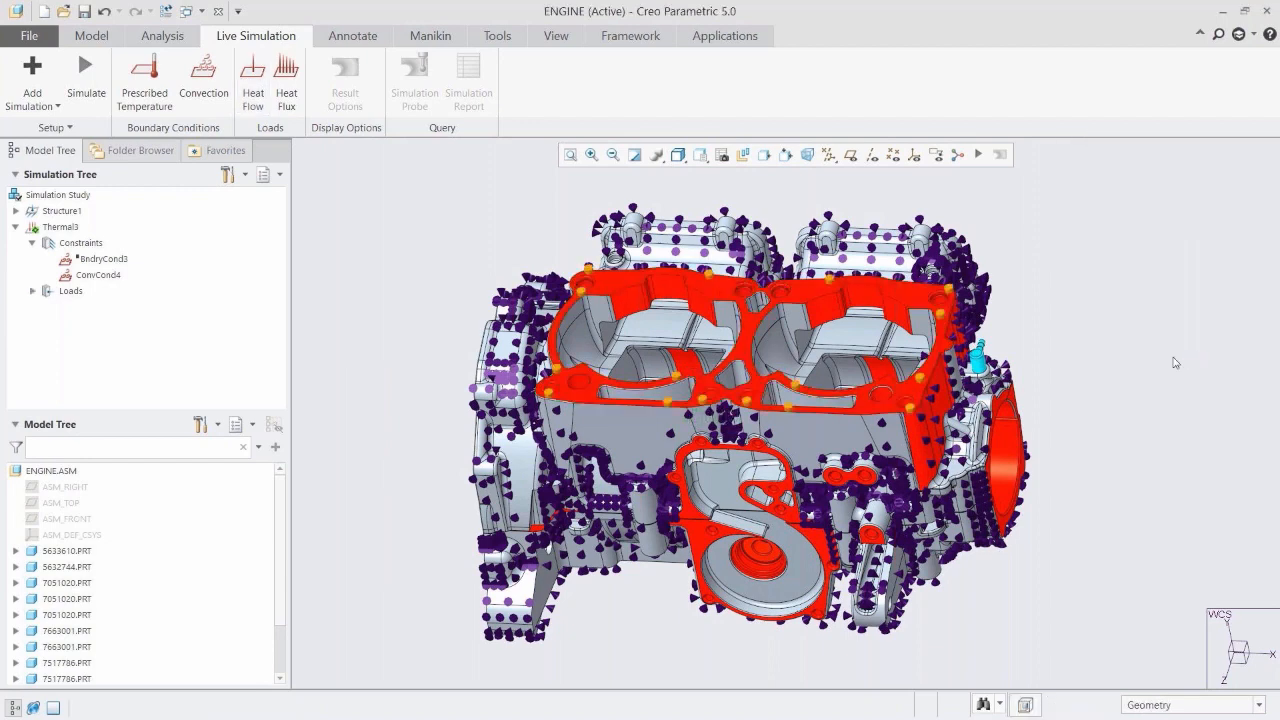
left_click(32, 291)
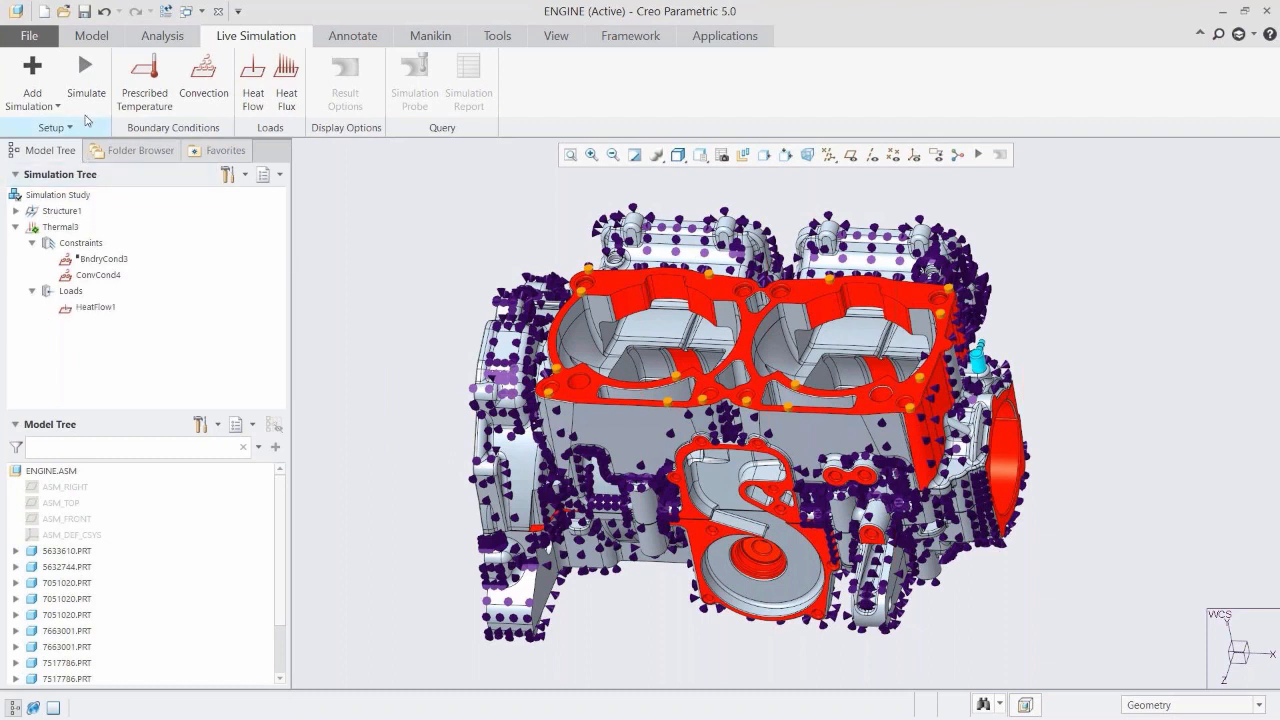
- Run the thermal simulation of the engine and hide the load and constraint symbols in the result display
left_click(91, 76)
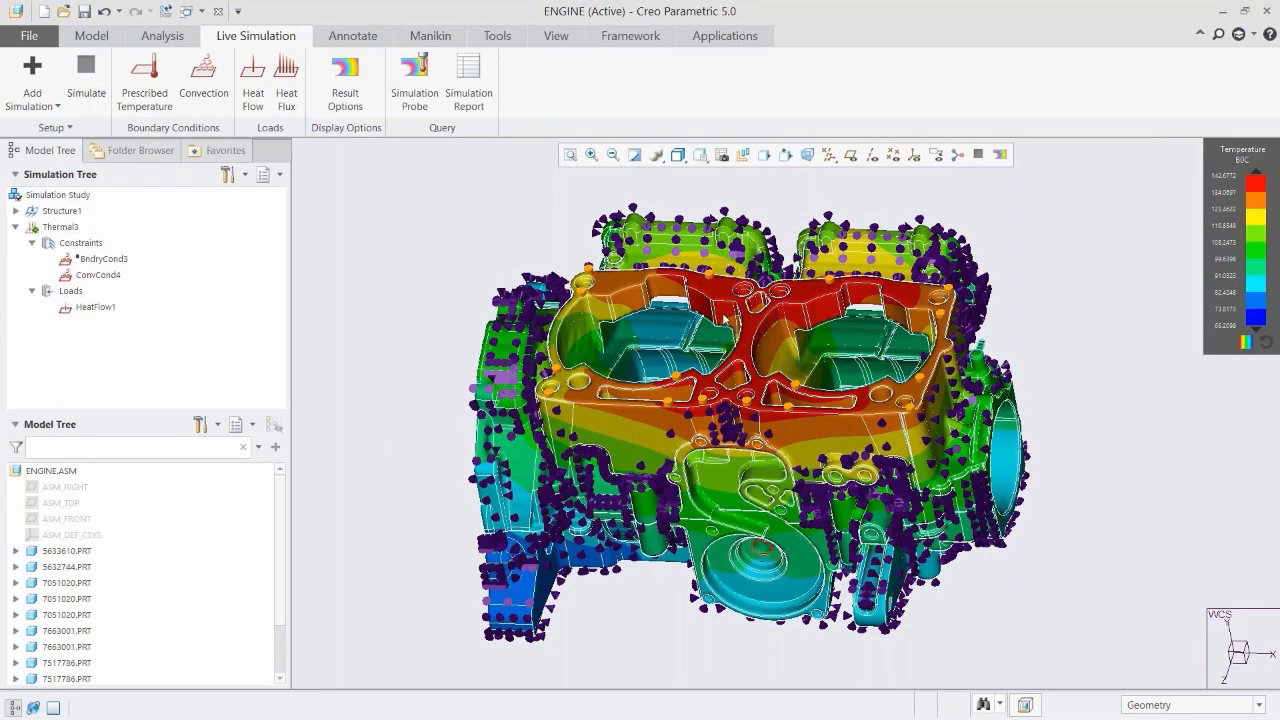
mouse_move(725, 318)
middle_mouse_down()
mouse_move(757, 263)
mouse_move(790, 255)
mouse_move(822, 274)
mouse_move(657, 263)
mouse_move(586, 240)
mouse_move(520, 246)
mouse_move(525, 152)
middle_mouse_up()
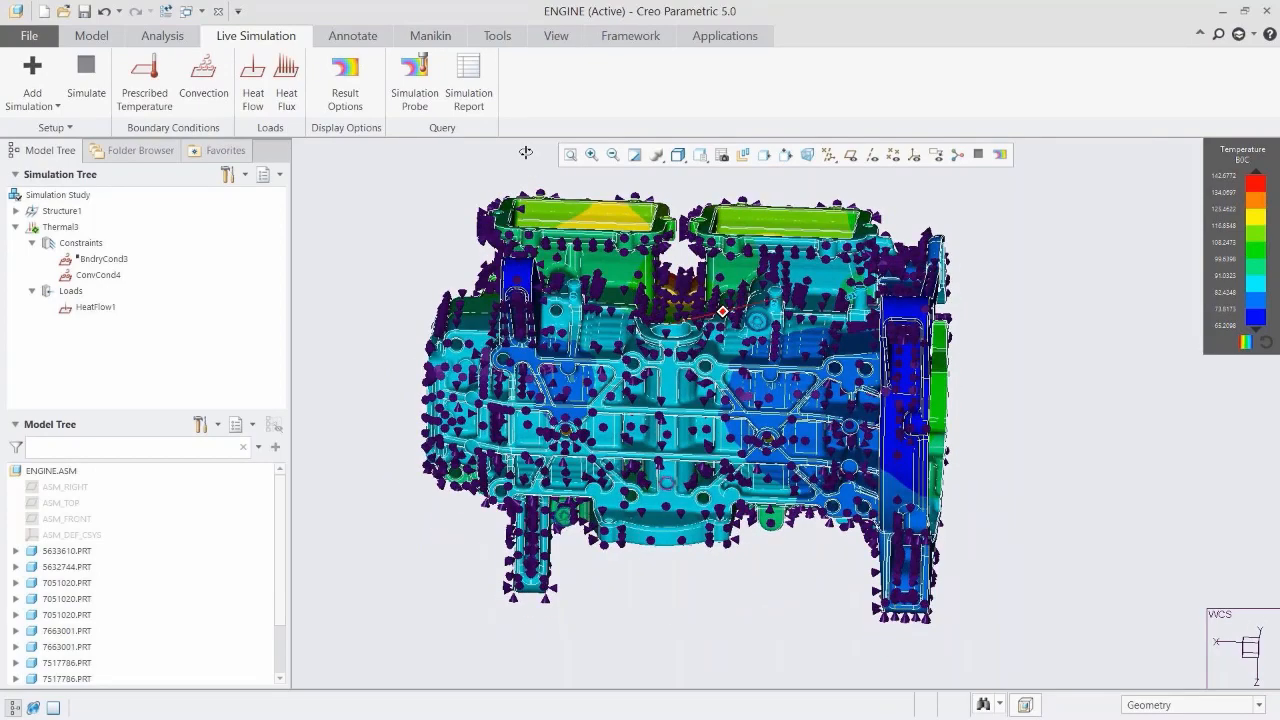
key("ctrl+d")
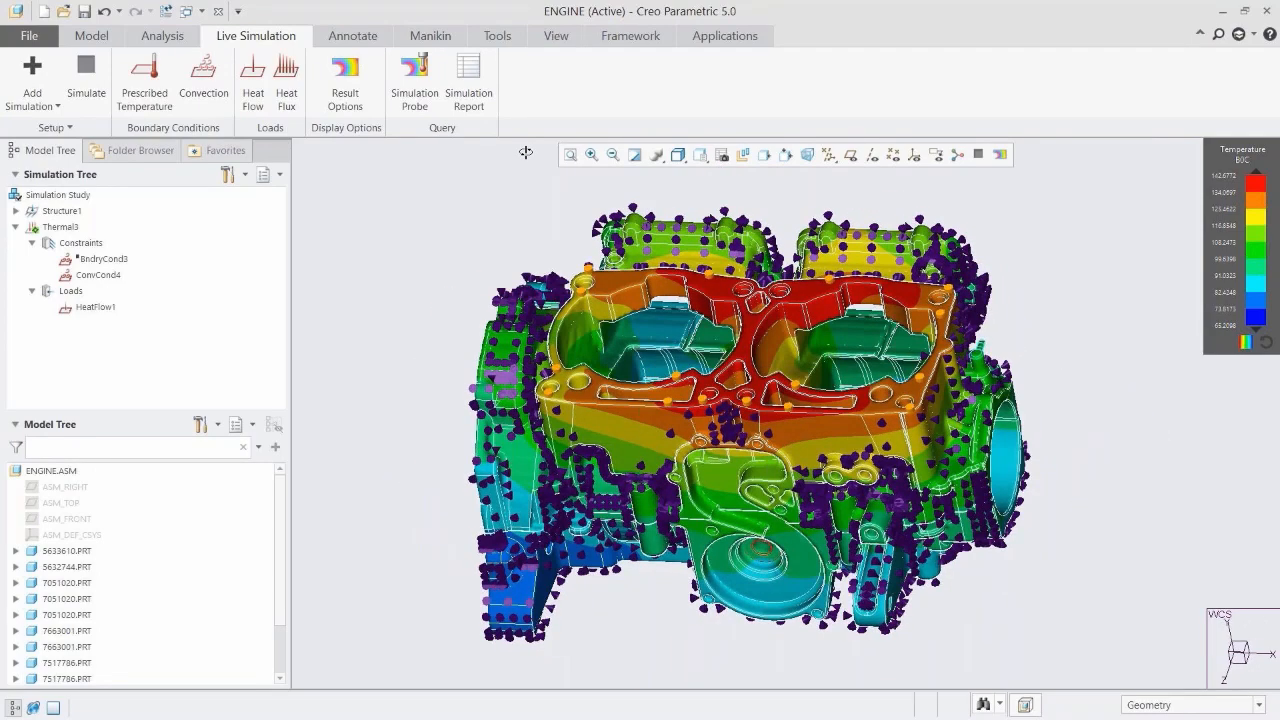
left_click(346, 88)
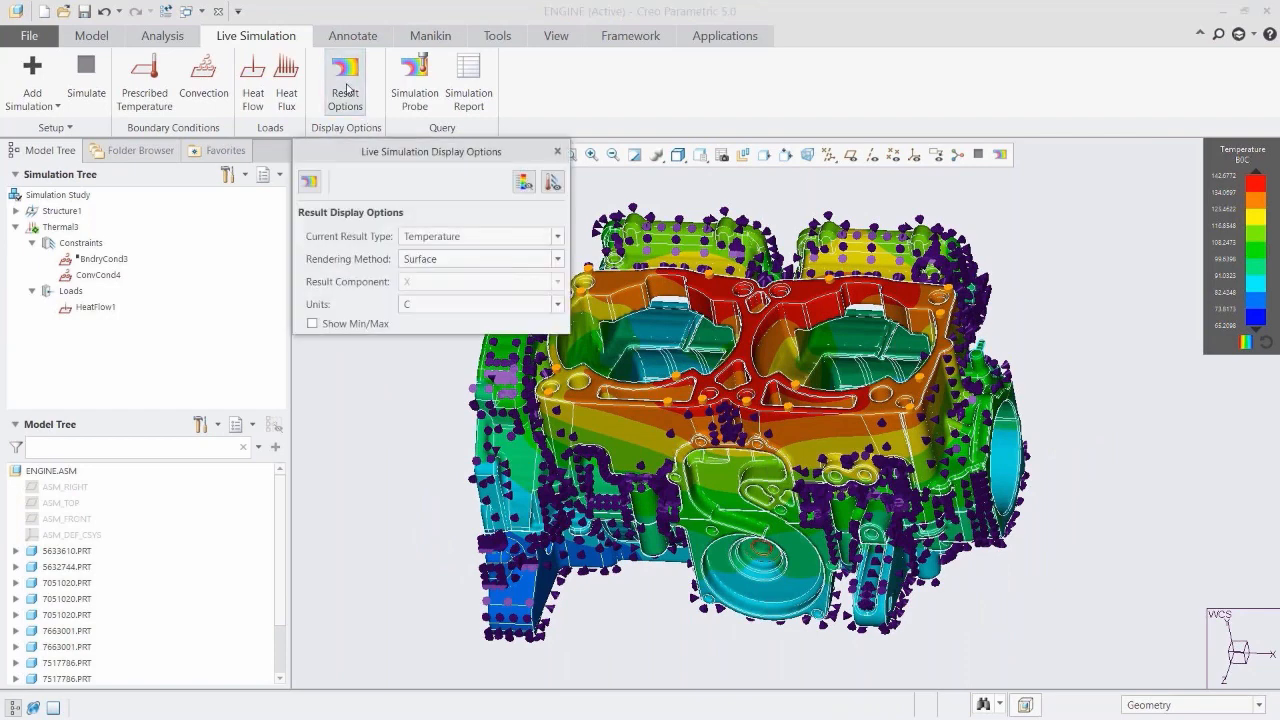
left_click(553, 182)
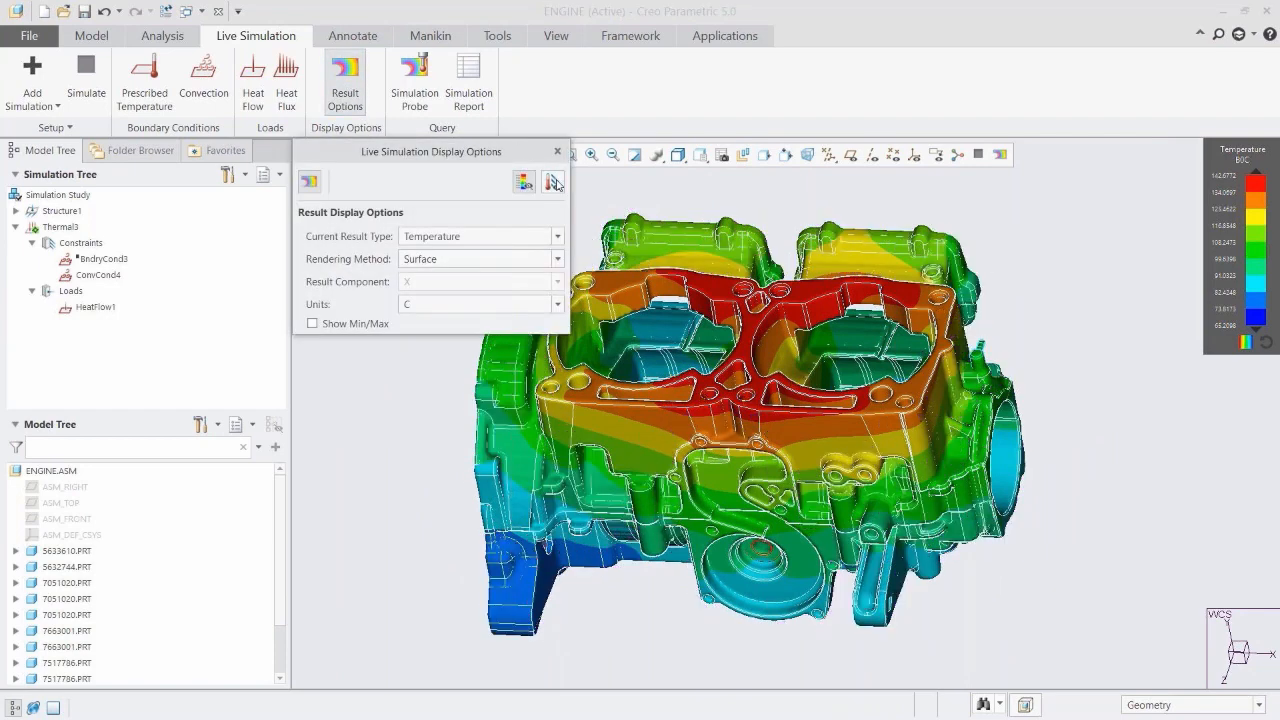
- Preview the temperature results with the Composite rendering method and return to Surface rendering
left_click(467, 258)
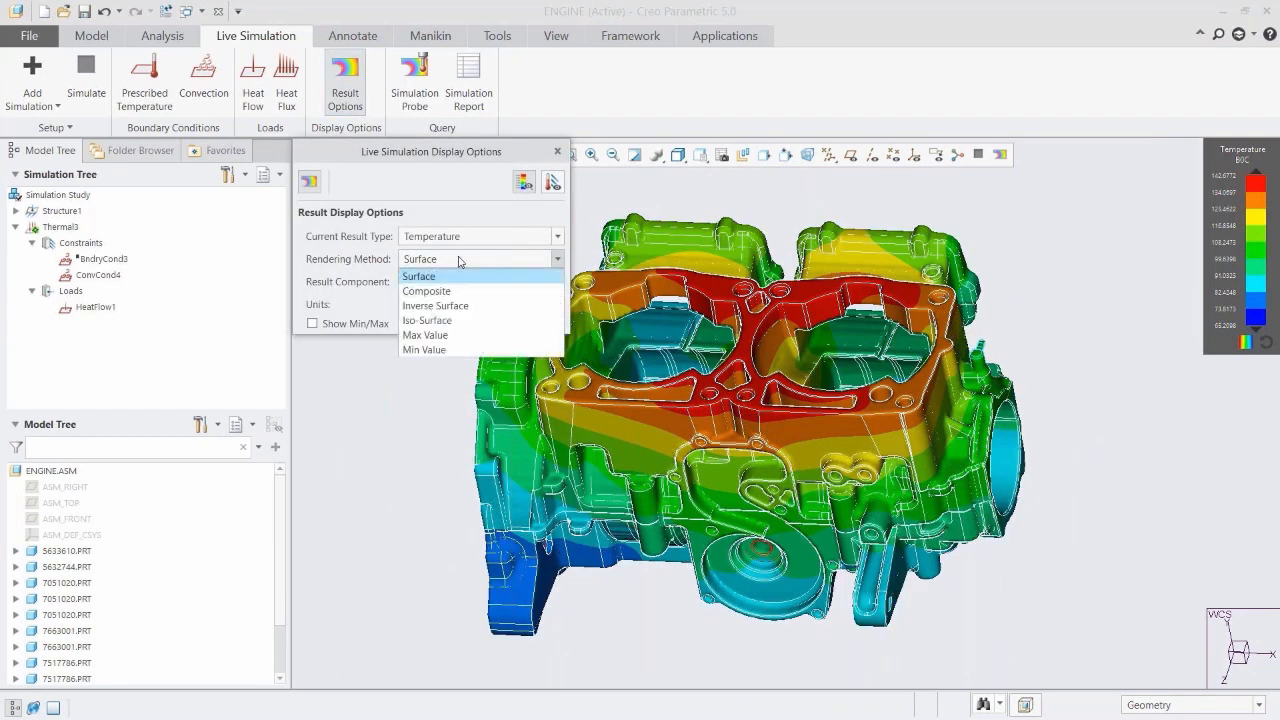
left_click(458, 291)
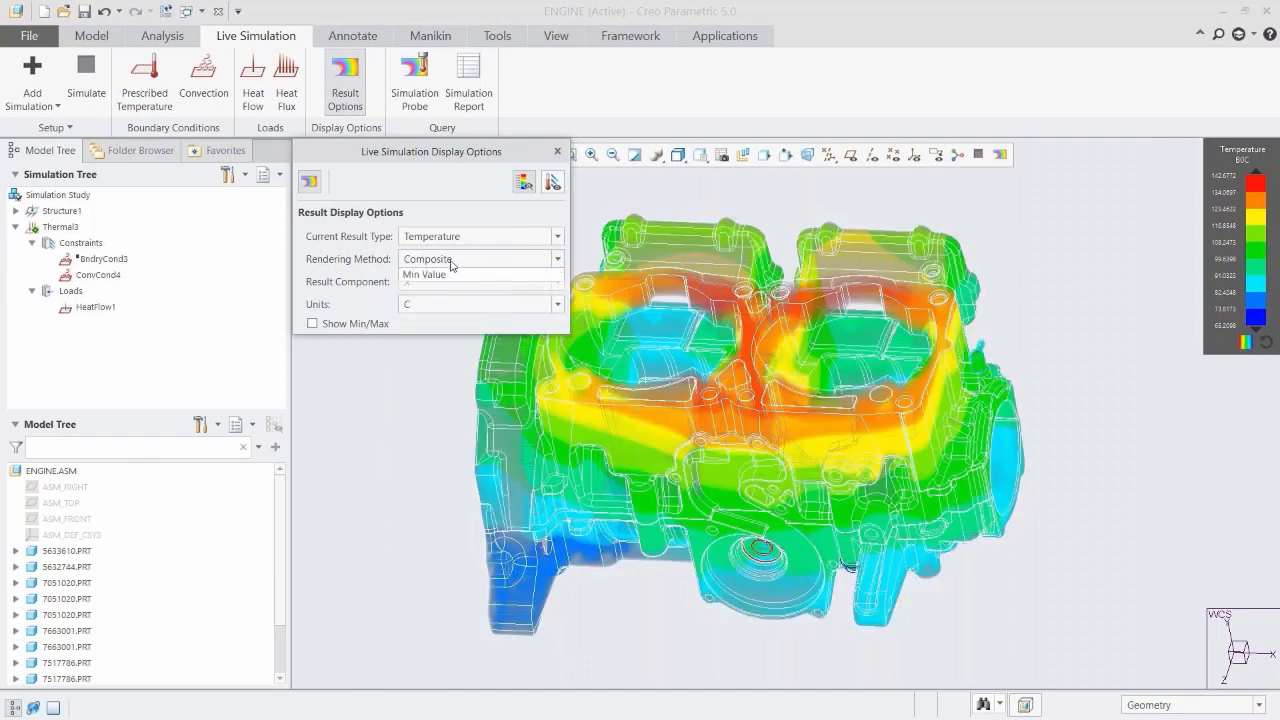
left_click(456, 263)
left_click(447, 279)
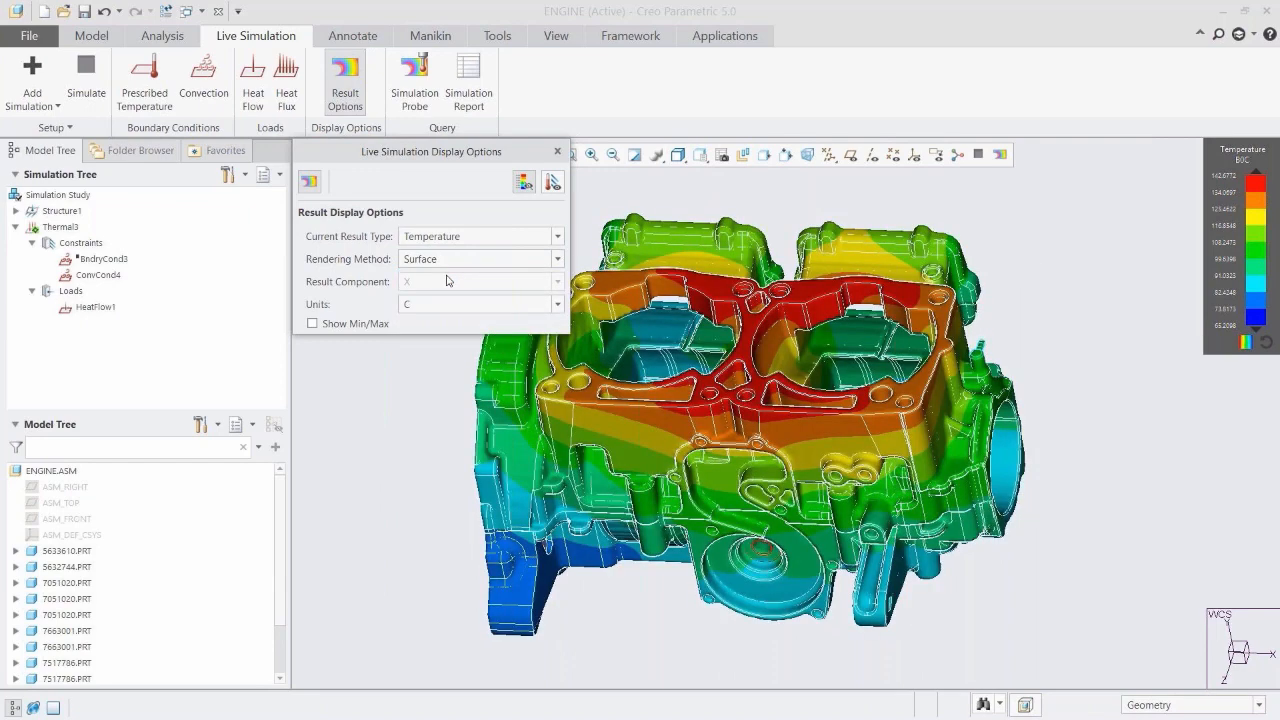
- Preview the temperature results in K and switch the units back to C
left_click(440, 304)
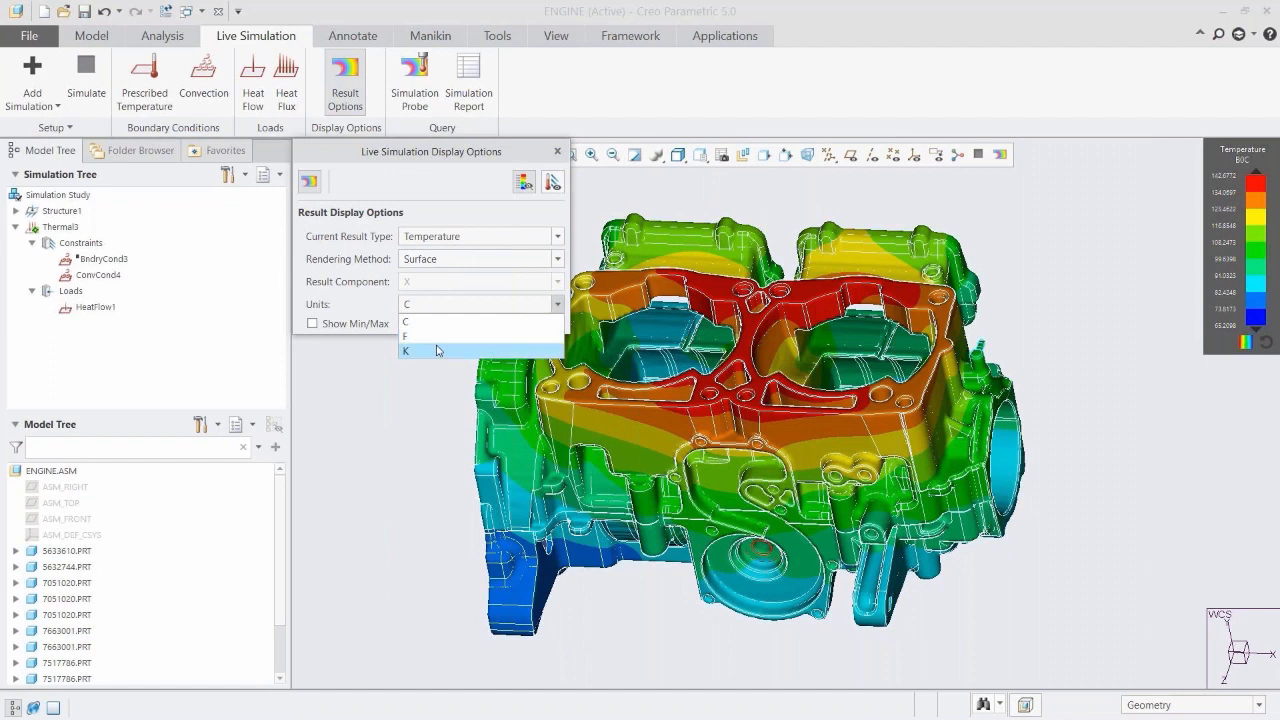
left_click(437, 350)
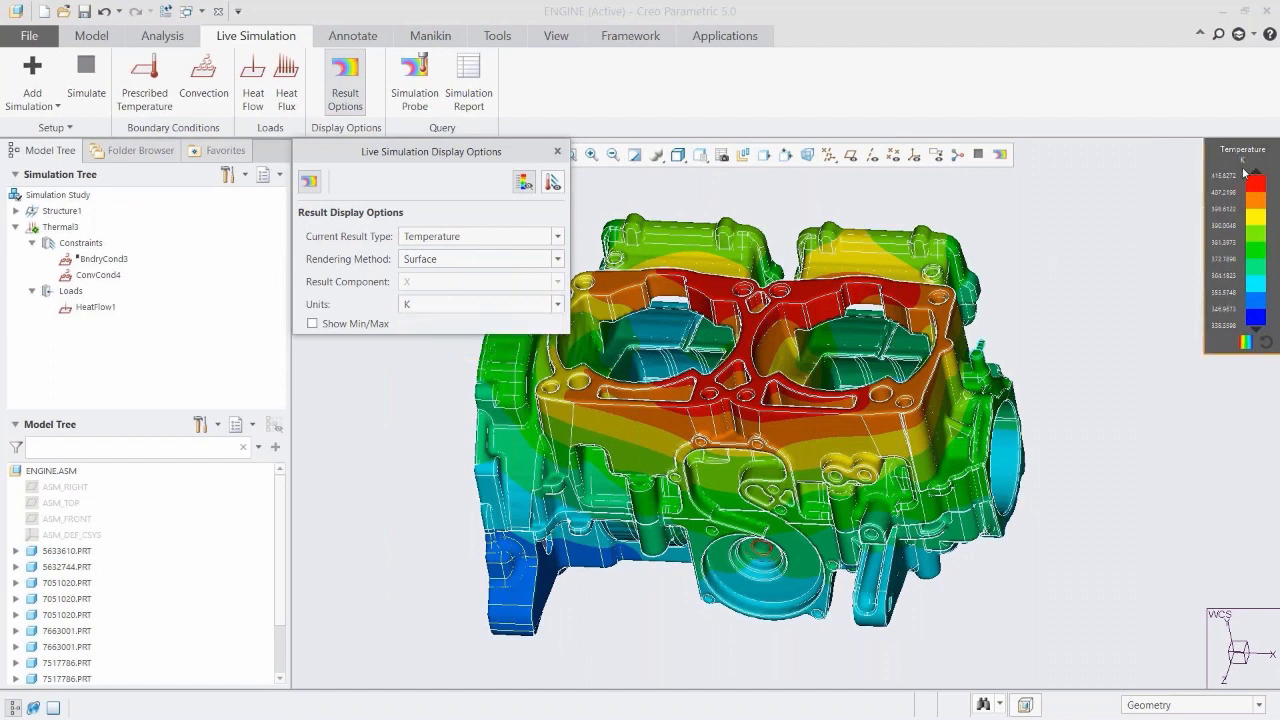
left_click(458, 306)
left_click(448, 322)
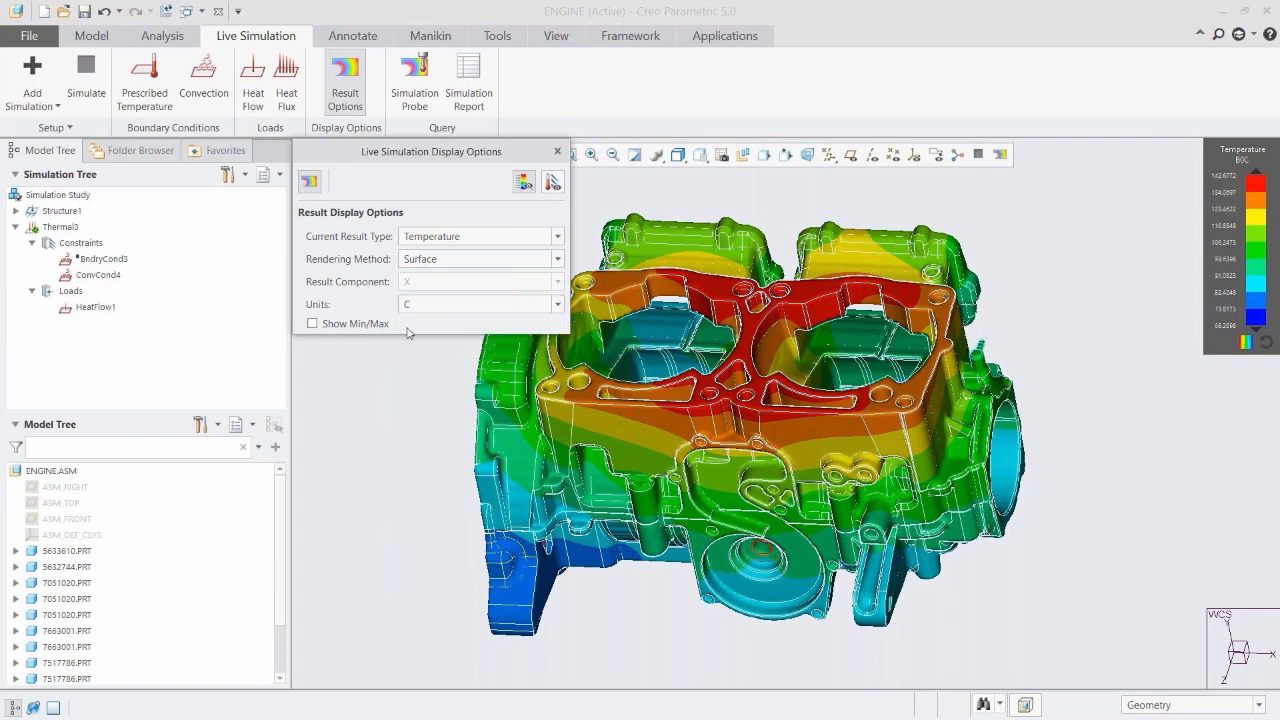
- Toggle the minimum and maximum result values on and off and close the display options
left_click(321, 326)
left_click(328, 329)
left_click(557, 152)
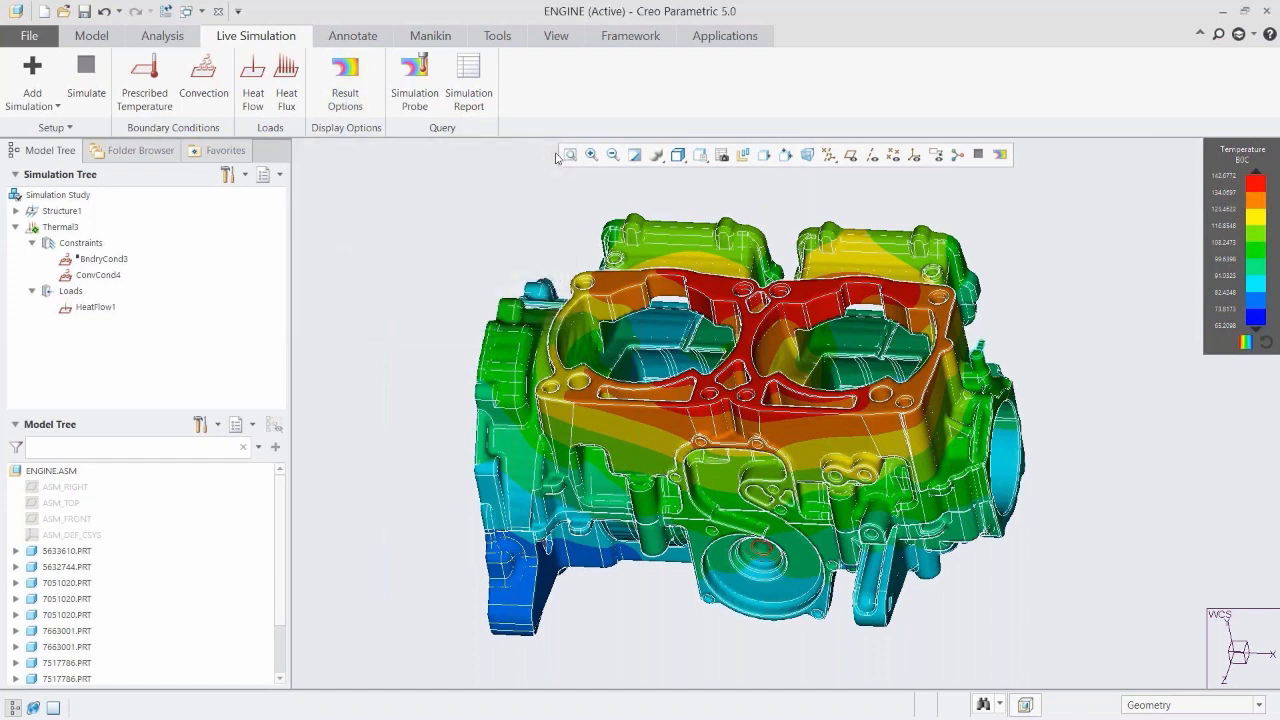